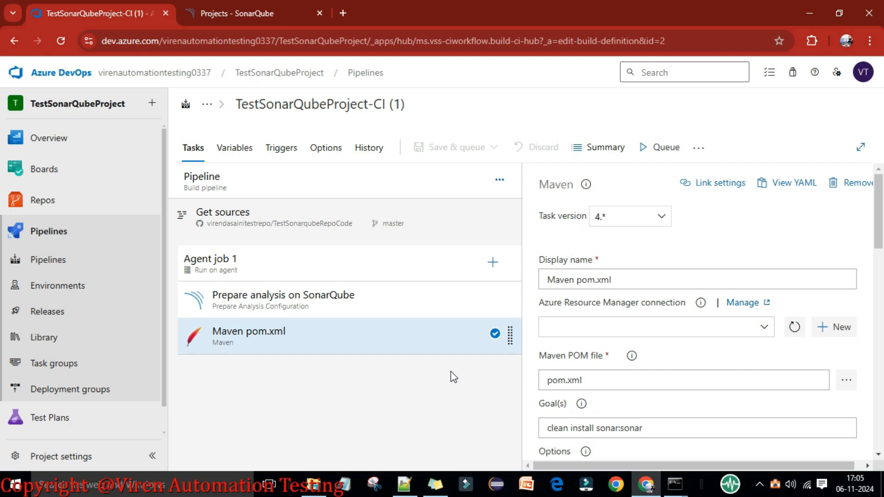
Start a new pipeline in TestSonarQubeProject with GitHub as the code location
{"action": "left_click", "coordinate": [244, 13]}
{"action": "left_click", "coordinate": [360, 82]}
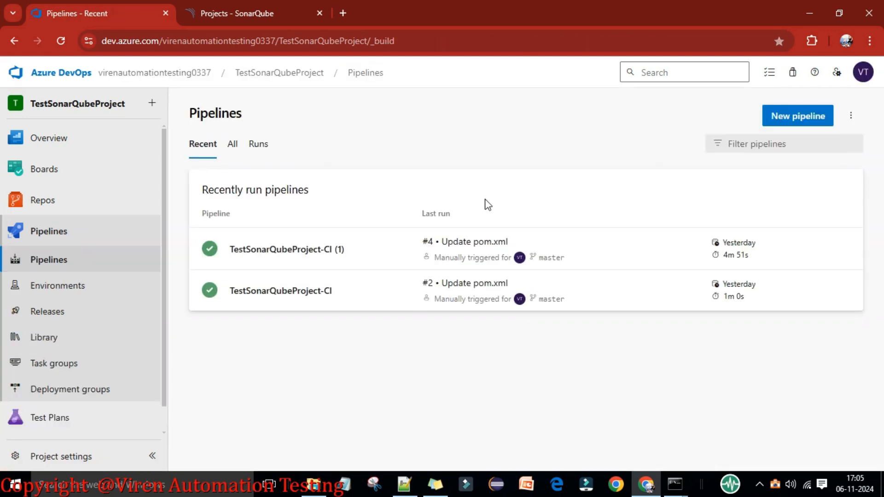
{"action": "left_click", "coordinate": [789, 119]}
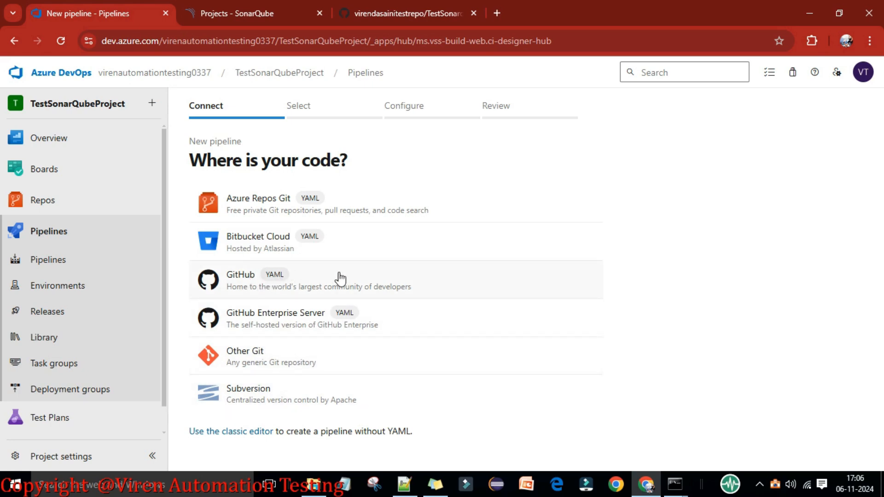
{"action": "left_click", "coordinate": [308, 283]}
Review the requested Azure Pipelines (OAuth) permissions and authorize AzurePipelines to access the GitHub account
{"action": "scroll", "coordinate": [716, 269], "scroll_direction": "down", "scroll_amount": 3}
{"action": "scroll", "coordinate": [718, 270], "scroll_direction": "up", "scroll_amount": 1}
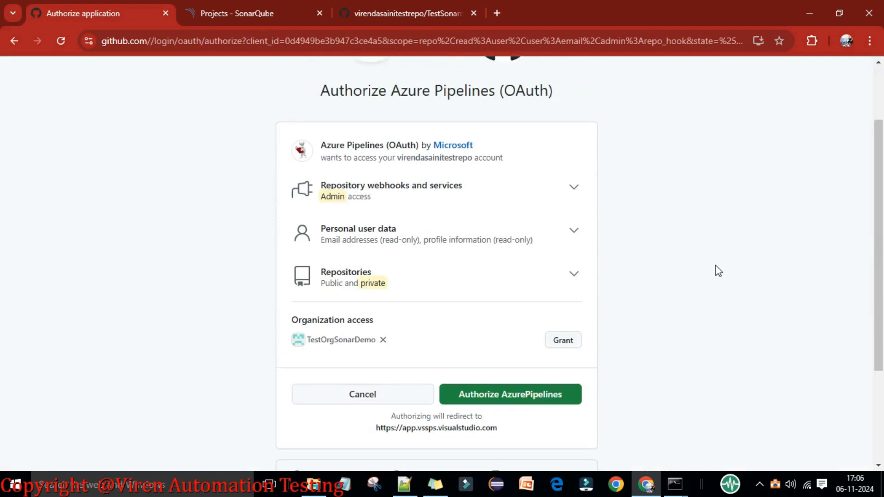
{"action": "scroll", "coordinate": [717, 270], "scroll_direction": "up", "scroll_amount": 1}
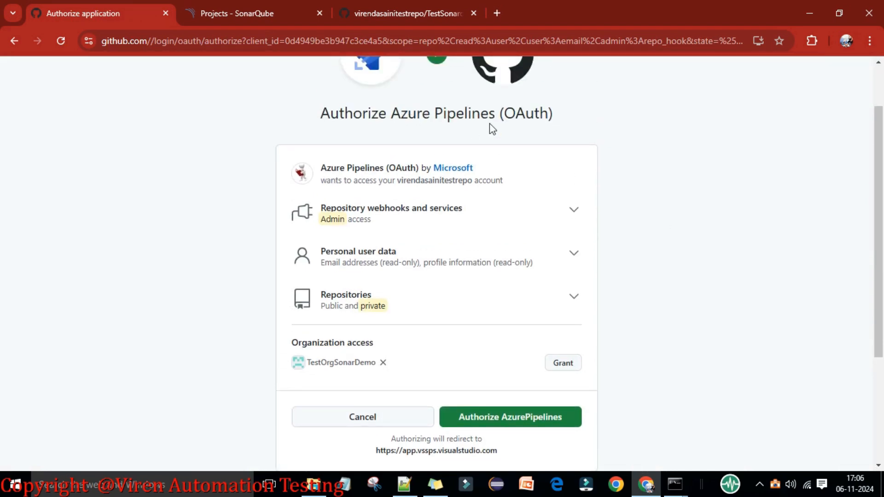
{"action": "scroll", "coordinate": [689, 253], "scroll_direction": "down", "scroll_amount": 2}
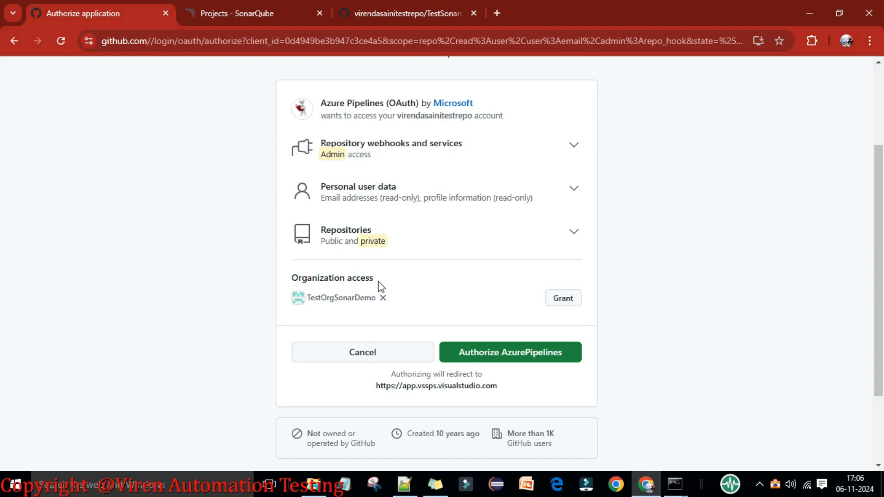
{"action": "left_click", "coordinate": [503, 356]}
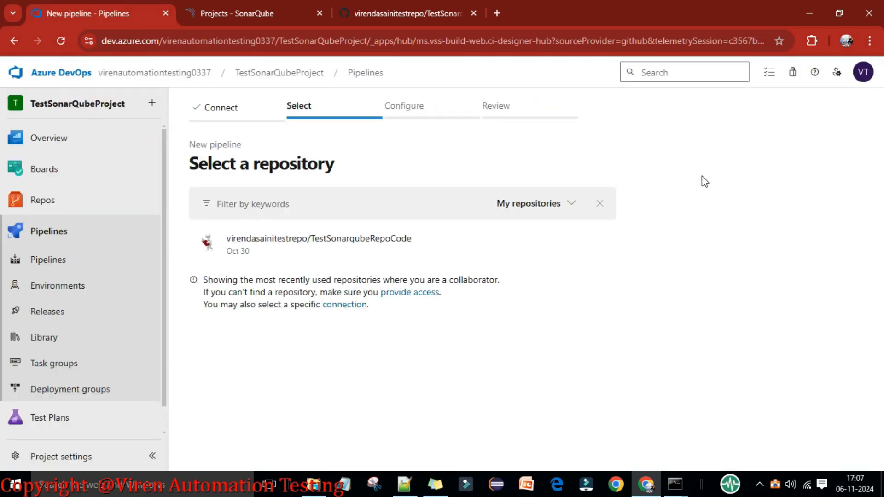
Select the TestSonarqubeRepoCode repository and approve and install Azure Pipelines on GitHub for all repositories
{"action": "left_click", "coordinate": [330, 247]}
{"action": "scroll", "coordinate": [657, 288], "scroll_direction": "down", "scroll_amount": 3}
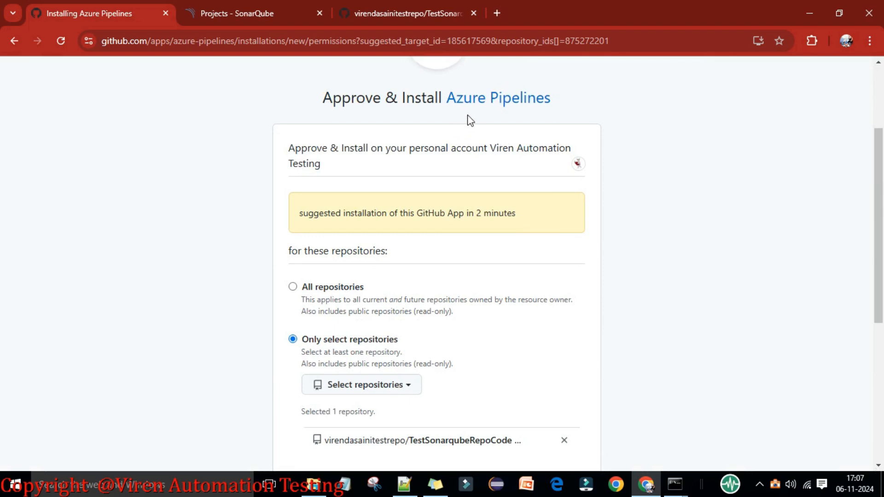
{"action": "scroll", "coordinate": [655, 245], "scroll_direction": "down", "scroll_amount": 2}
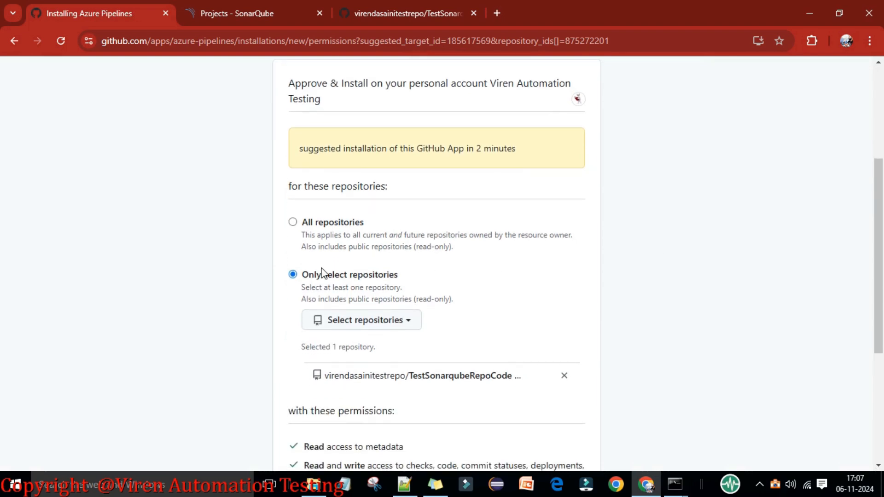
{"action": "left_click", "coordinate": [292, 222]}
{"action": "scroll", "coordinate": [651, 274], "scroll_direction": "down", "scroll_amount": 2}
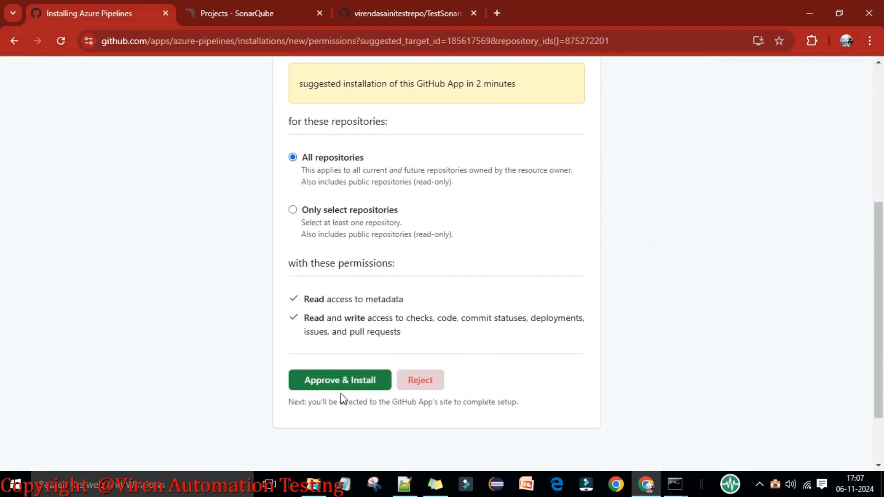
{"action": "left_click", "coordinate": [318, 386]}
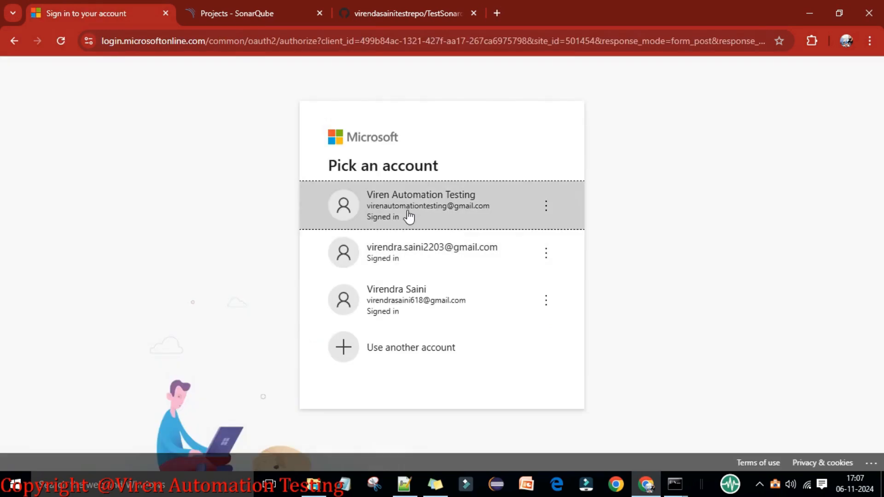
Continue with the first signed-in Microsoft account and configure the pipeline from the Starter pipeline template
{"action": "left_click", "coordinate": [409, 217]}
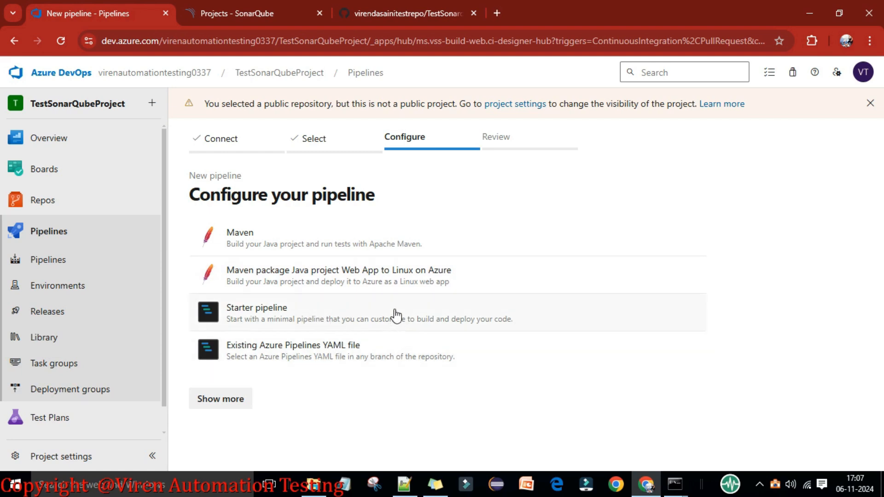
{"action": "left_click", "coordinate": [353, 317]}
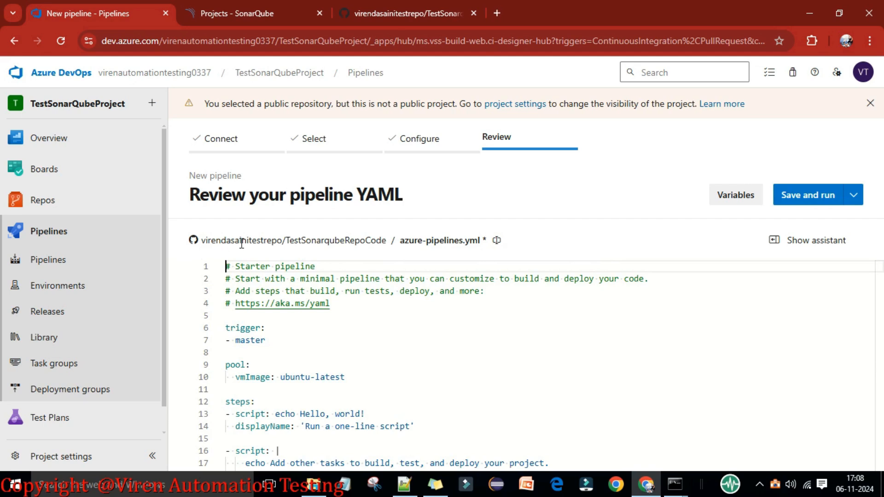
Compare the repository path shown above the pipeline YAML with the TestSonarqubeRepoCode repository on GitHub
{"action": "double_click", "coordinate": [237, 242]}
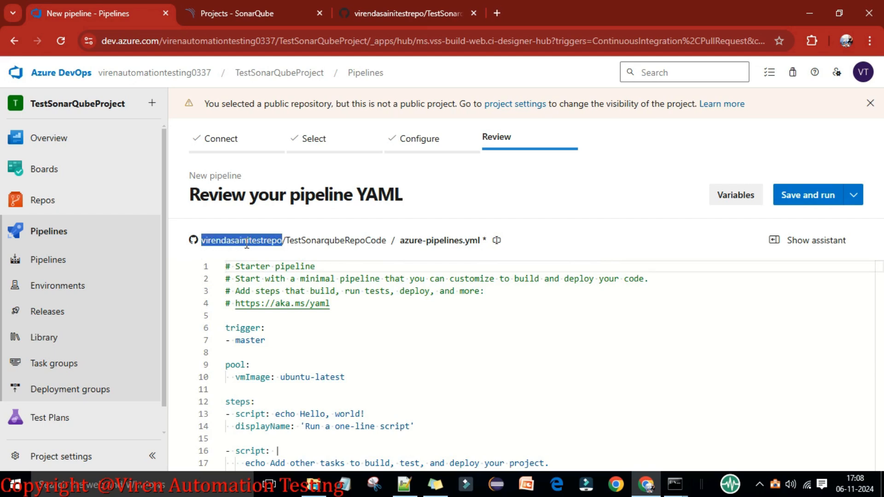
{"action": "double_click", "coordinate": [311, 242]}
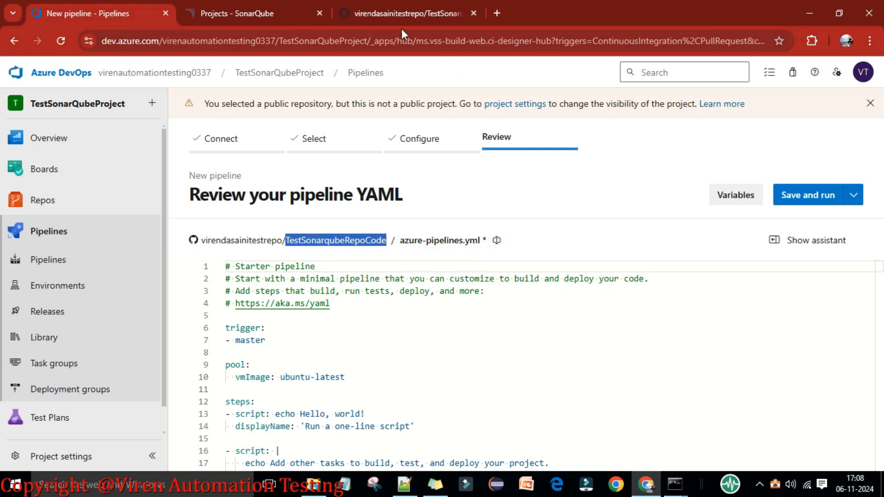
{"action": "left_click", "coordinate": [390, 14]}
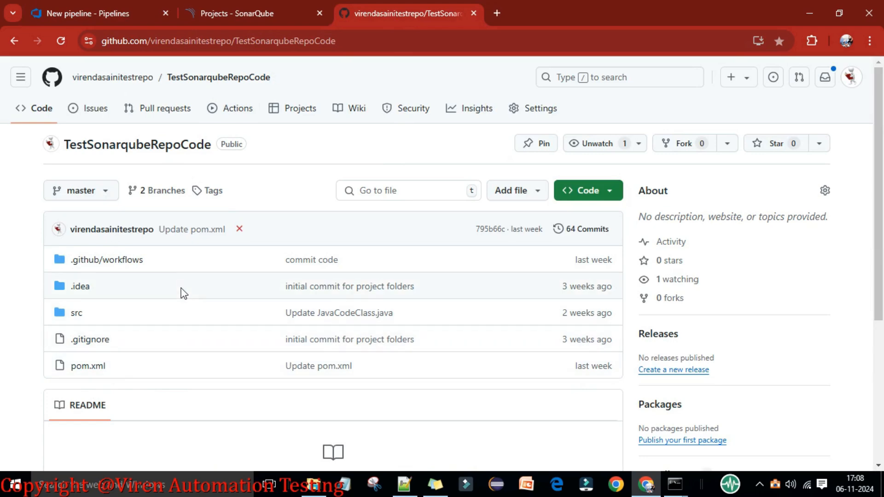
{"action": "left_click", "coordinate": [96, 16]}
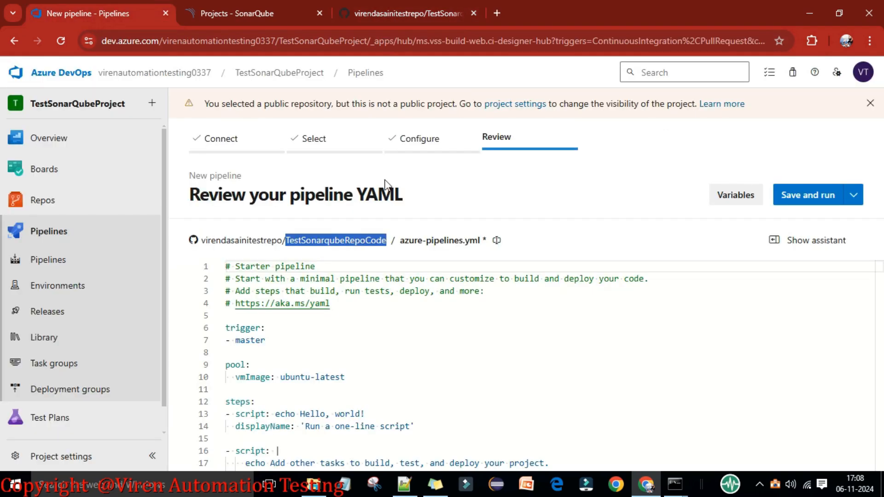
{"action": "left_click", "coordinate": [451, 13]}
{"action": "left_click", "coordinate": [47, 13]}
Delete the starter comment lines and the blank lines above the trigger section in azure-pipelines.yml
{"action": "left_click_drag", "start_coordinate": [350, 303], "coordinate": [221, 269]}
{"action": "key", "text": "Delete"}
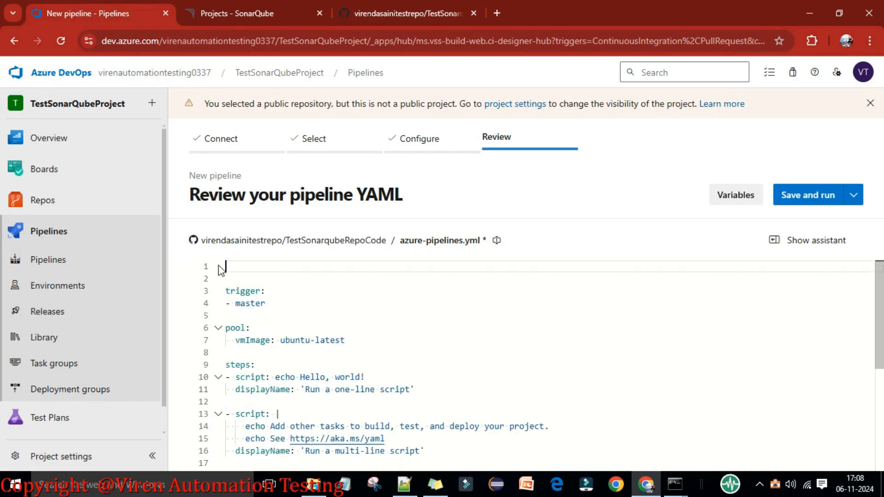
{"action": "key", "text": "Delete"}
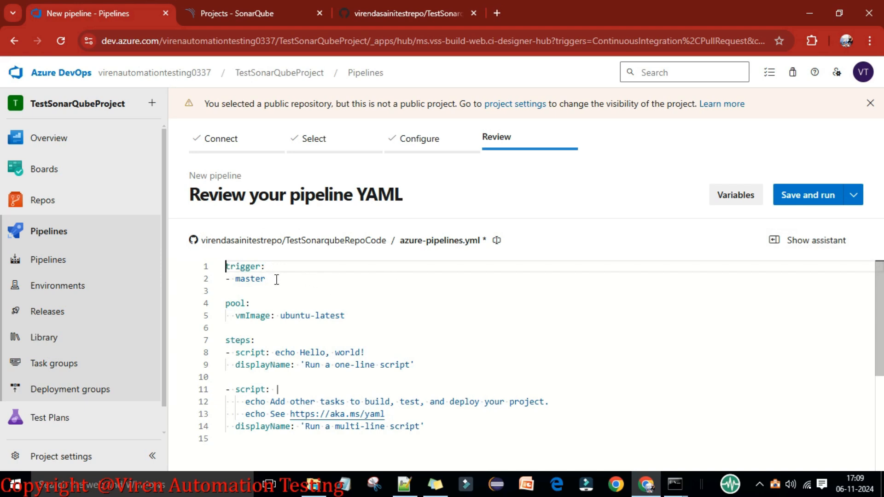
Replace the master branch trigger with "trigger: none", add "pr: none" below it, and remove the extra blank line before the pool
{"action": "left_click_drag", "start_coordinate": [275, 279], "coordinate": [225, 285]}
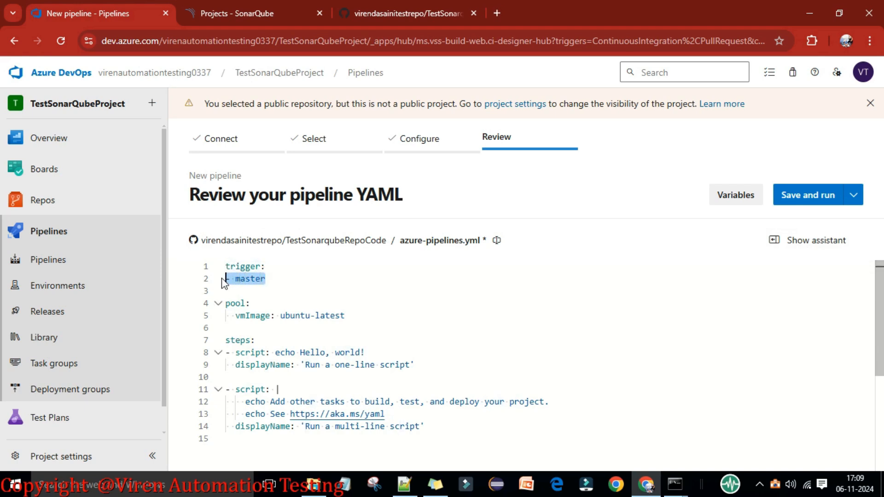
{"action": "key", "text": "BackSpace"}
{"action": "left_click", "coordinate": [269, 270]}
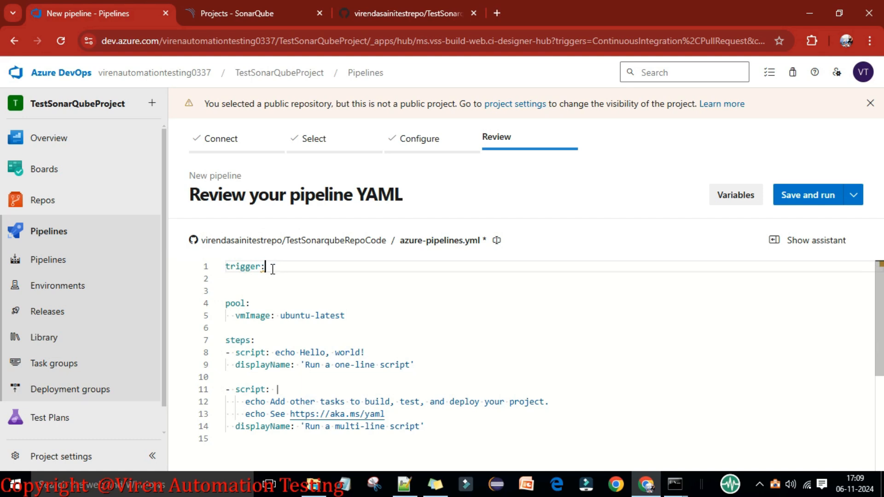
{"action": "type", "text": "none"}
{"action": "key", "text": "Return"}
{"action": "type", "text": "pr"}
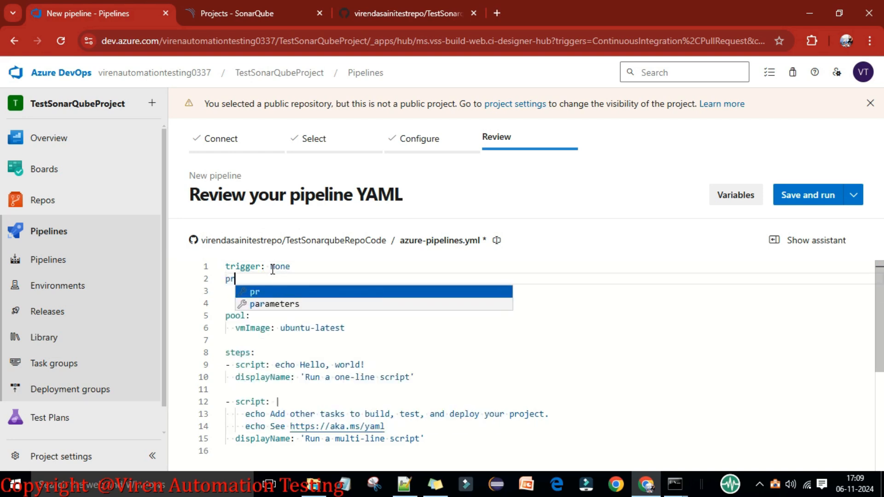
{"action": "type", "text": ":"}
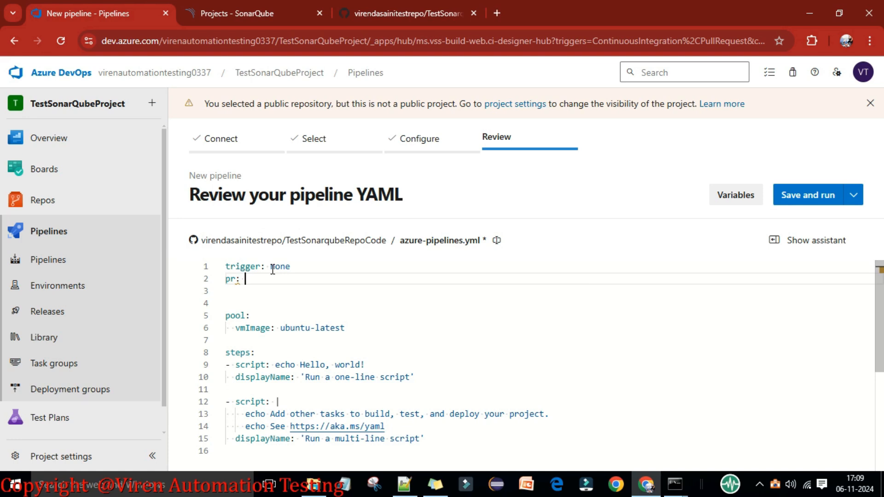
{"action": "type", "text": " none"}
{"action": "left_click", "coordinate": [243, 293]}
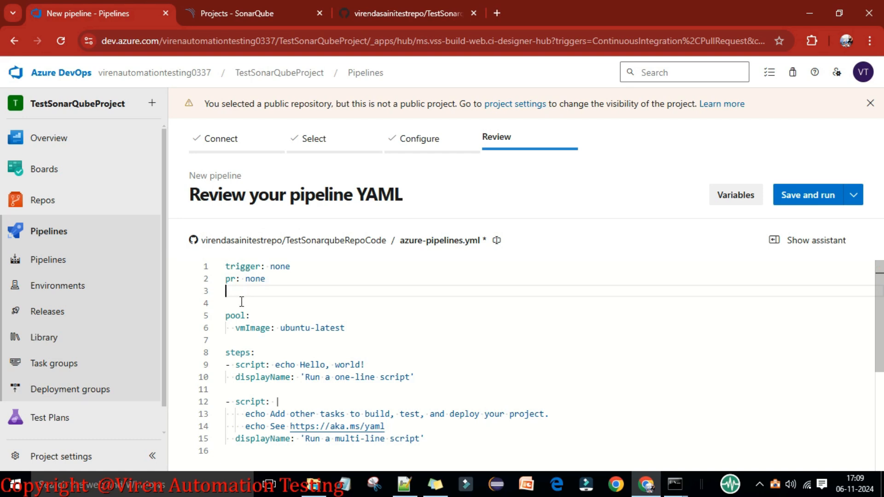
{"action": "left_click", "coordinate": [241, 303]}
{"action": "key", "text": "BackSpace"}
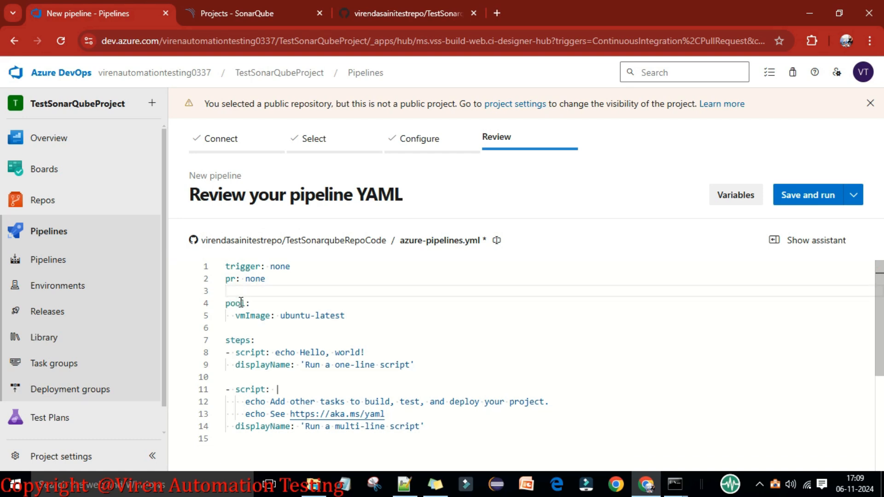
Delete the whole steps section with both sample scripts from the YAML, keeping the pool section
{"action": "left_click_drag", "start_coordinate": [231, 331], "coordinate": [444, 426]}
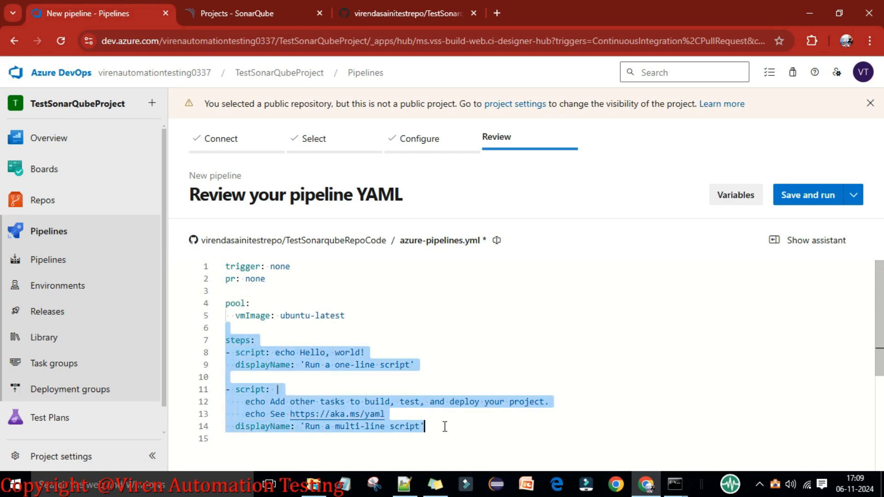
{"action": "key", "text": "BackSpace"}
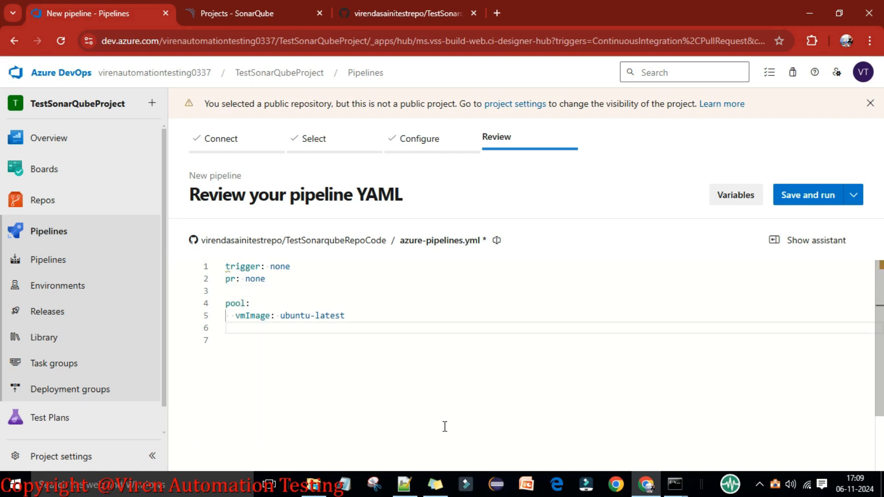
{"action": "left_click", "coordinate": [235, 288]}
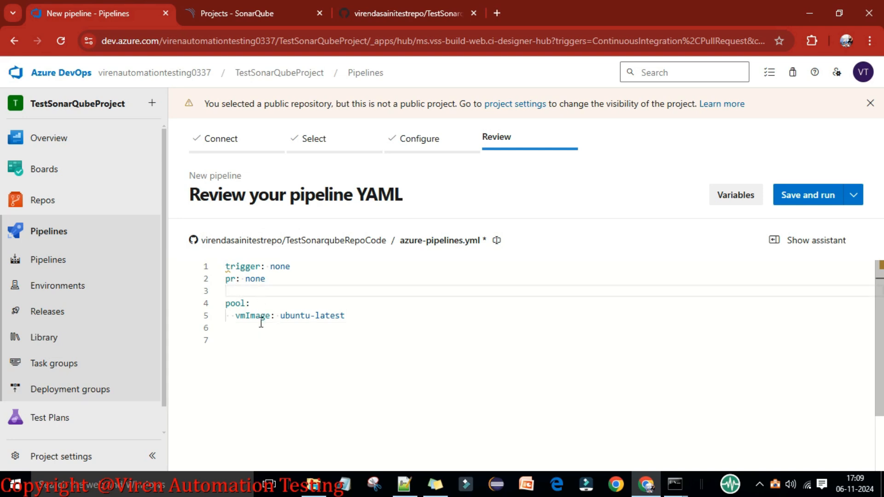
{"action": "left_click", "coordinate": [364, 318]}
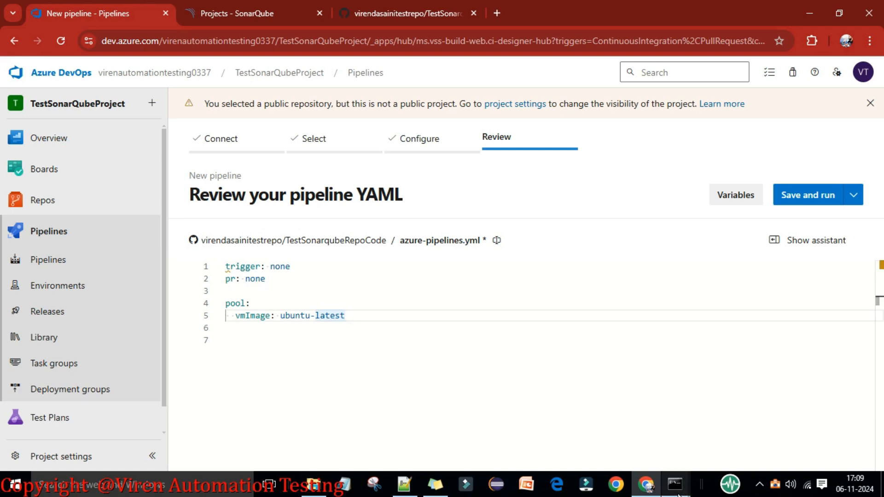
Switch to the Command Prompt window to check the local agent's status, and return to the YAML editor in the browser
{"action": "mouse_move", "coordinate": [675, 484]}
{"action": "left_click", "coordinate": [708, 438]}
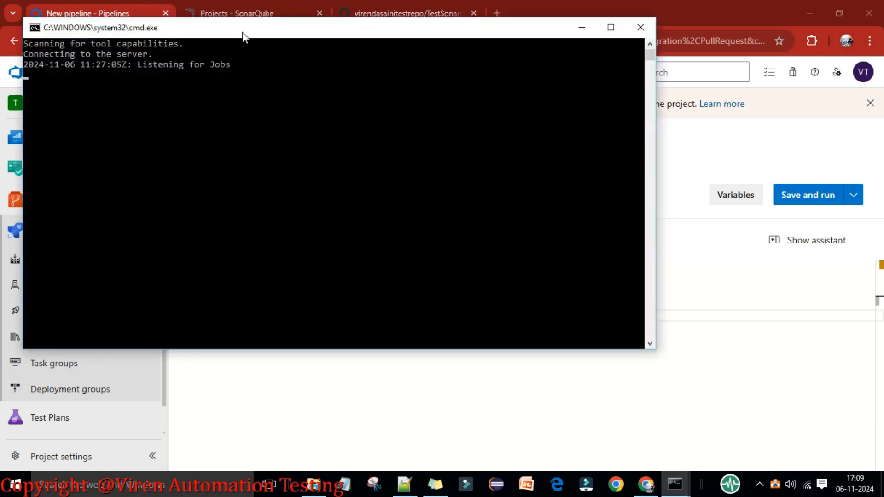
{"action": "left_click_drag", "start_coordinate": [243, 32], "coordinate": [456, 89]}
{"action": "left_click", "coordinate": [791, 86]}
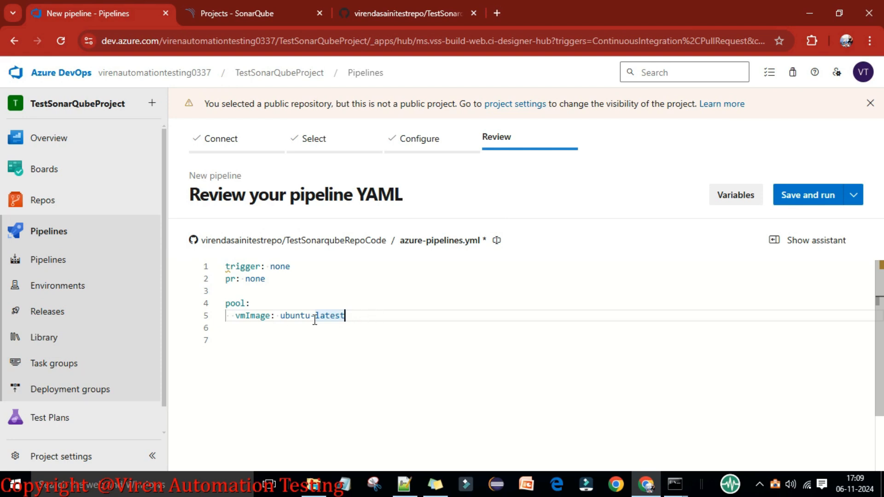
Replace the vmImage entry under pool with "name: Local"
{"action": "left_click_drag", "start_coordinate": [351, 316], "coordinate": [232, 315]}
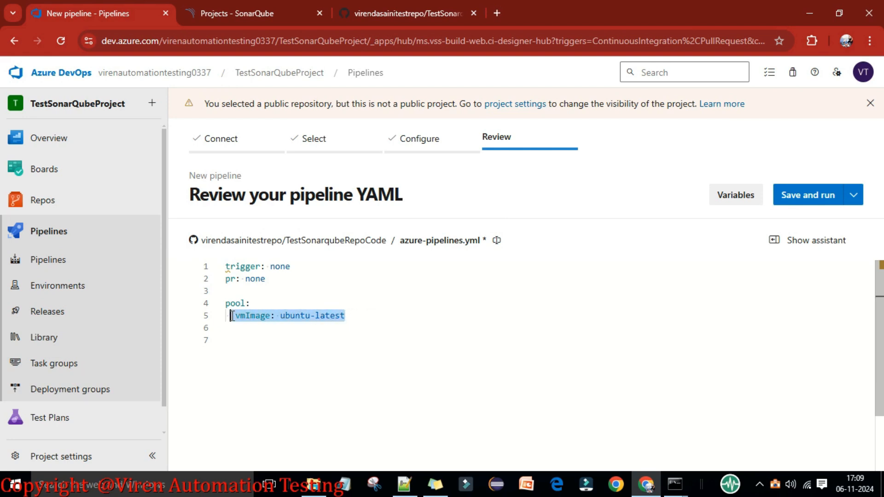
{"action": "key", "text": "BackSpace"}
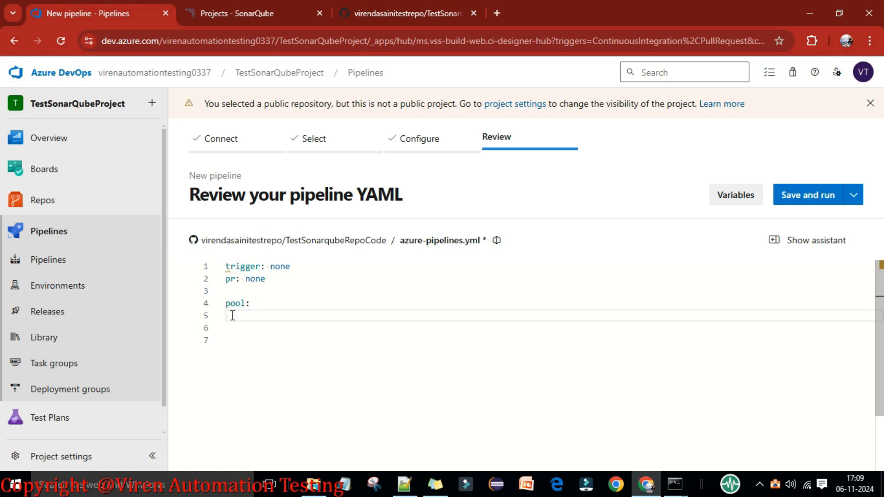
{"action": "type", "text": "name"}
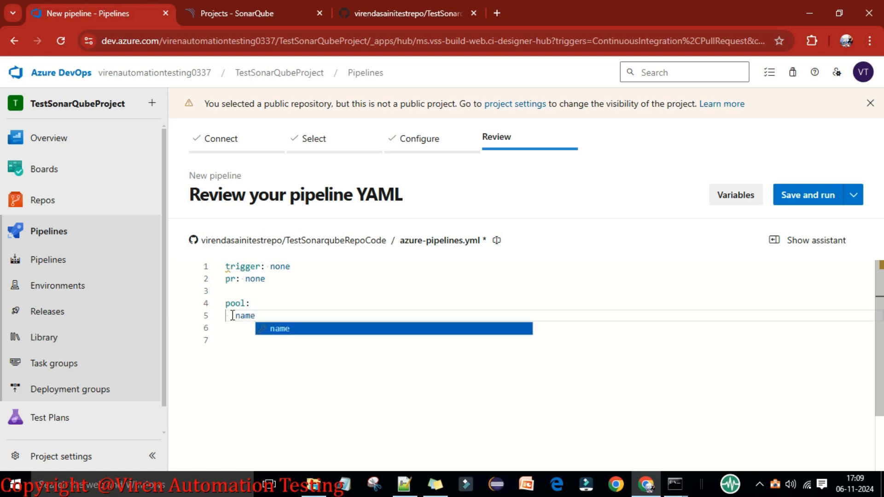
{"action": "type", "text": ":"}
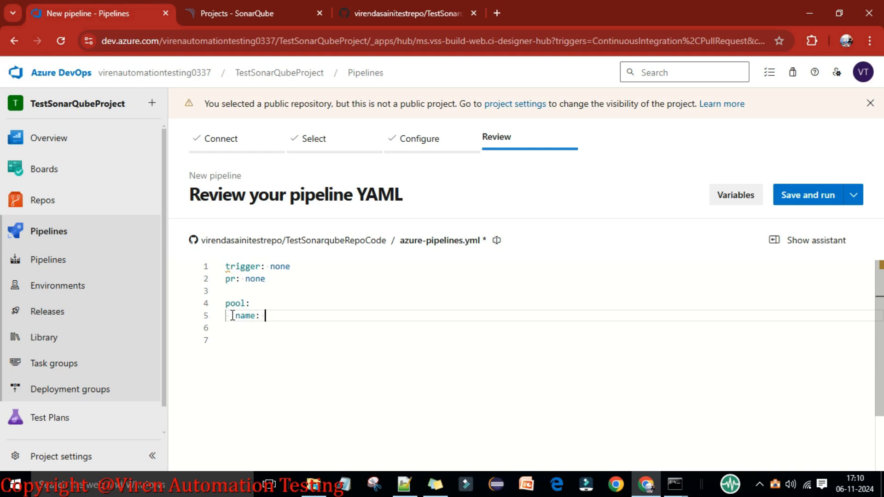
{"action": "type", "text": " Local"}
{"action": "left_click", "coordinate": [252, 326]}
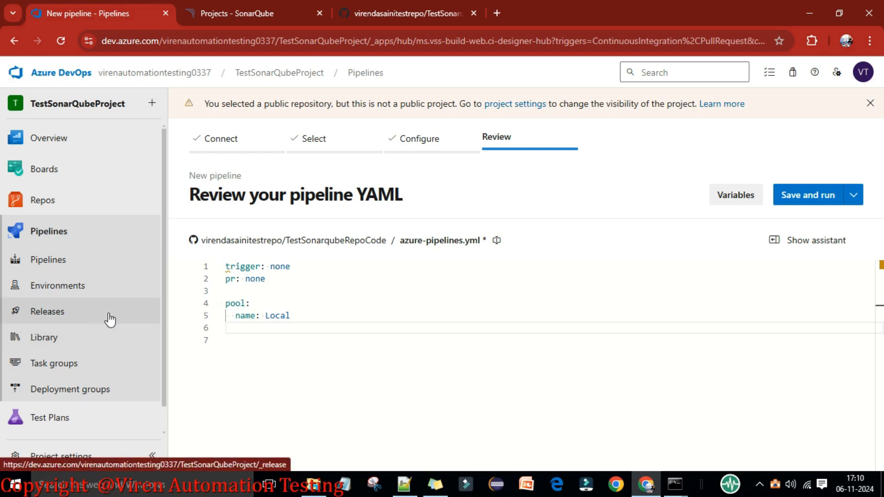
Add a stages section below the pool with a first stage named checkoutcode
{"action": "key", "text": "Return"}
{"action": "key", "text": "ctrl+space"}
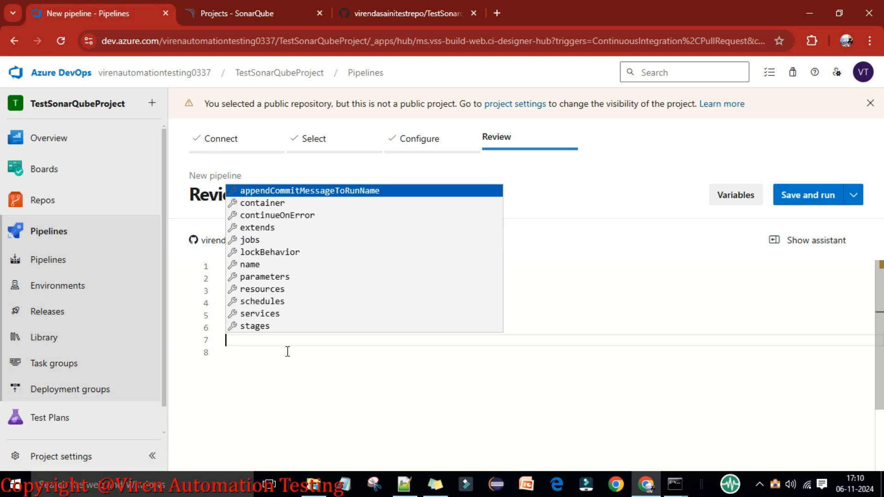
{"action": "left_click", "coordinate": [257, 326]}
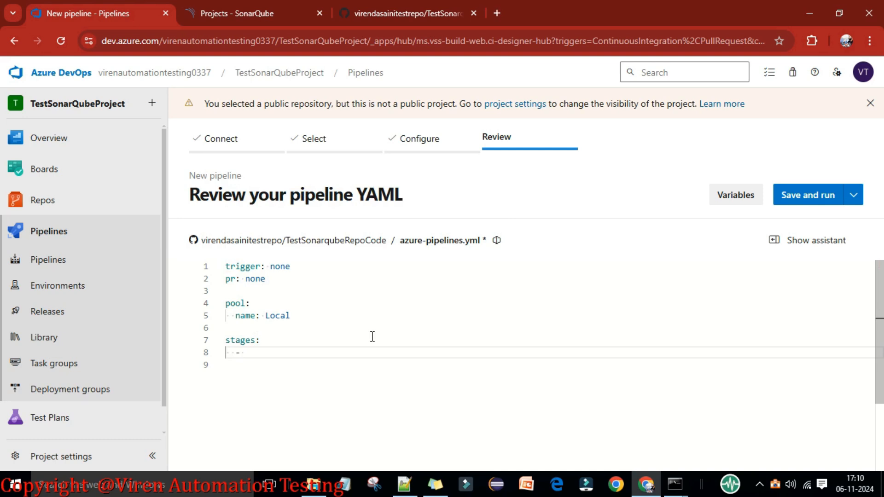
{"action": "type", "text": "stage"}
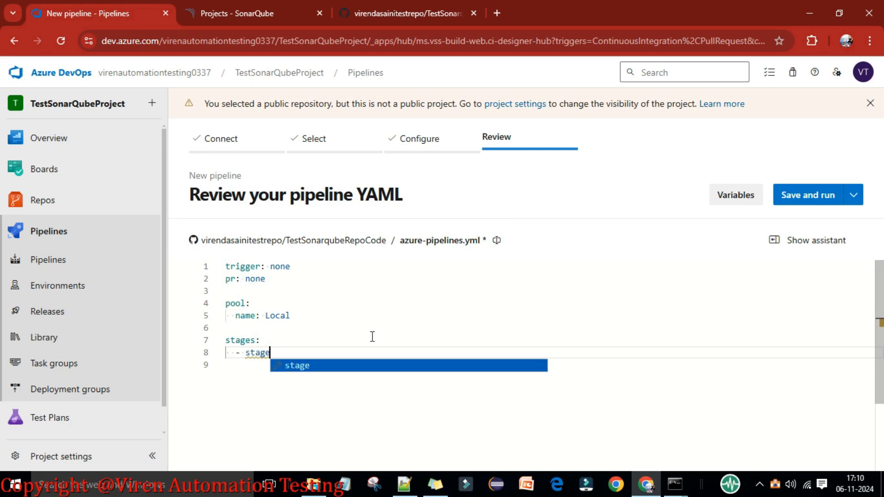
{"action": "key", "text": "Return"}
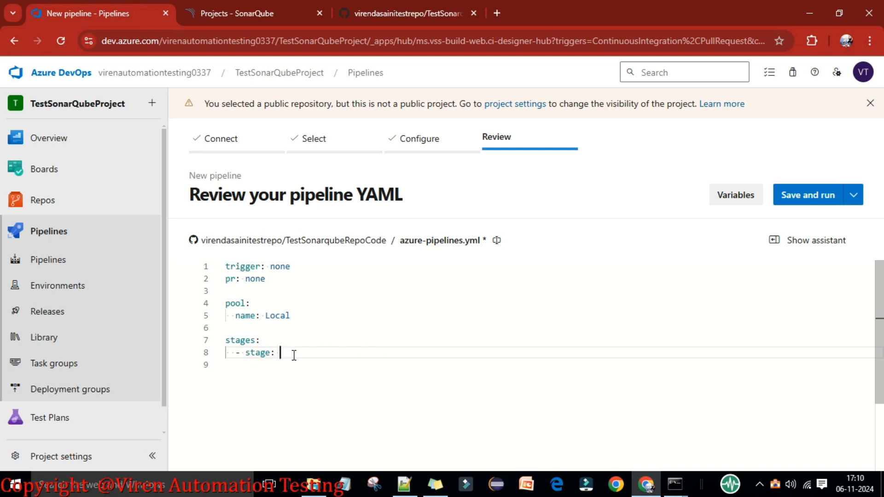
{"action": "type", "text": "checkoutcode"}
{"action": "key", "text": "Left"}
{"action": "key", "text": "Left"}
{"action": "key", "text": "Left"}
{"action": "key", "text": "Left"}
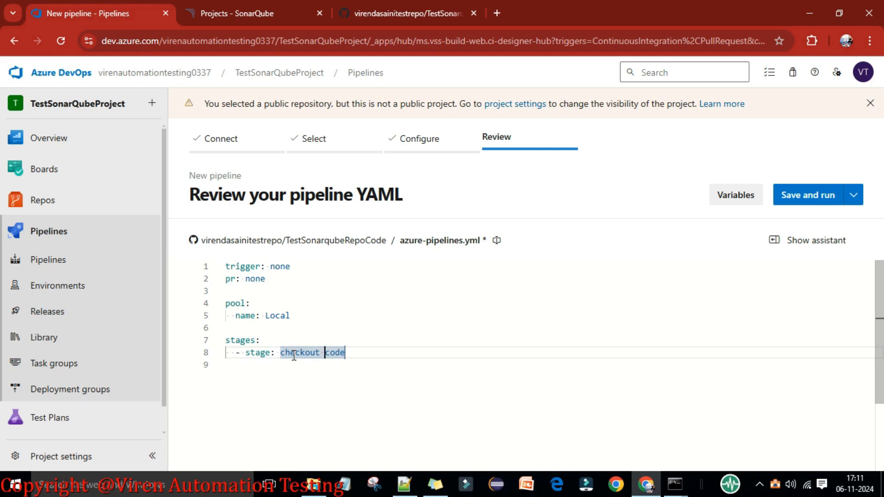
{"action": "key", "text": "BackSpace"}
{"action": "left_click", "coordinate": [357, 349]}
Add a jobs section under the checkoutcode stage containing a job named gitcheckoutcode
{"action": "key", "text": "Return"}
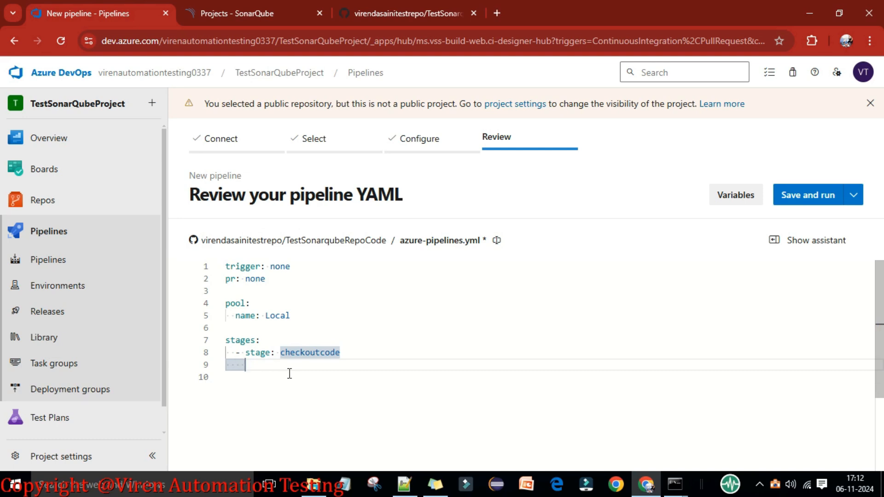
{"action": "type", "text": "jobs"}
{"action": "type", "text": ":"}
{"action": "key", "text": "Return"}
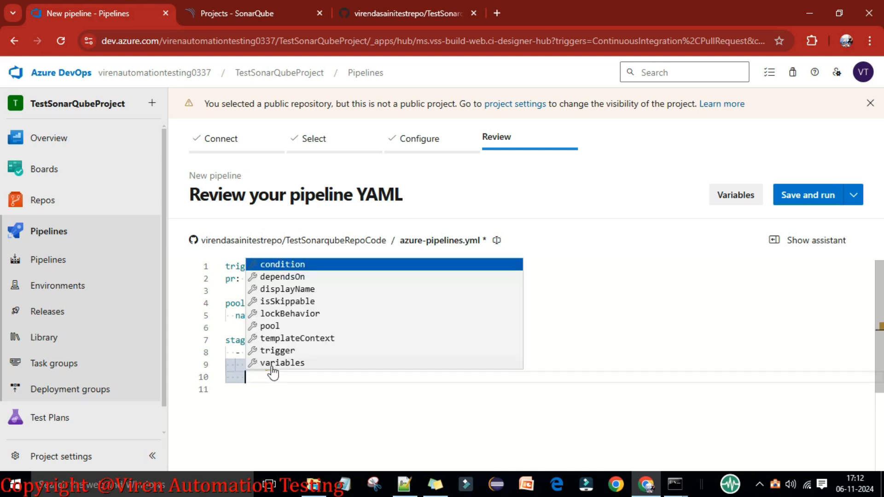
{"action": "key", "text": "Escape"}
{"action": "type", "text": "-"}
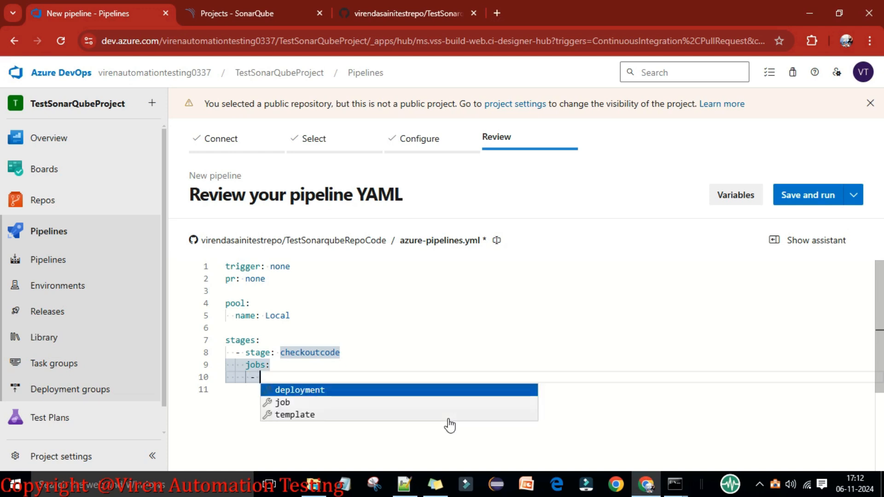
{"action": "key", "text": "Down"}
{"action": "key", "text": "Return"}
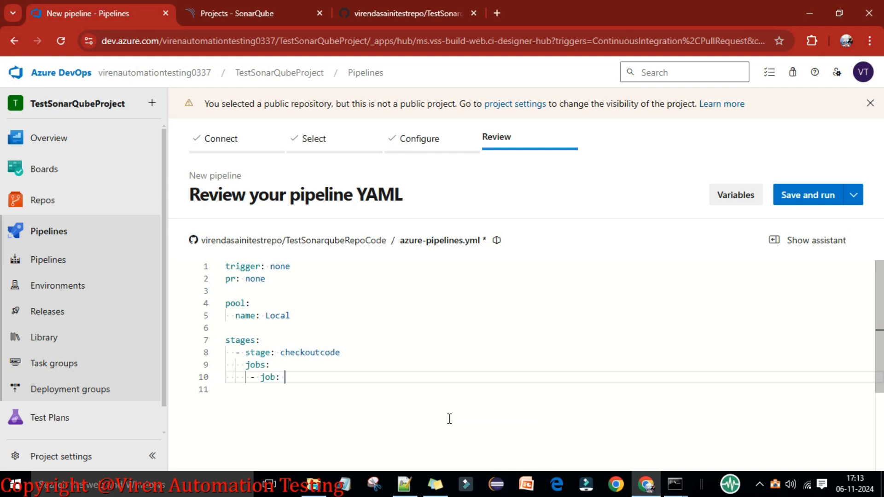
{"action": "type", "text": "gitcheck"}
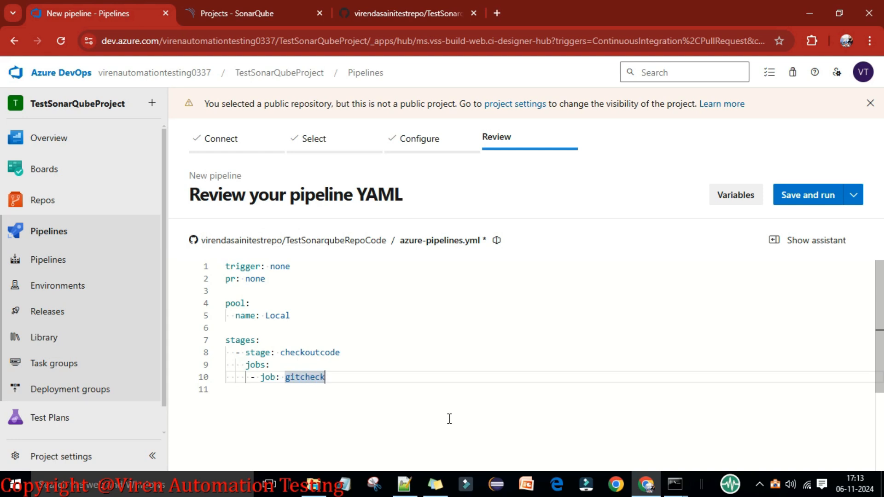
{"action": "type", "text": "outcode"}
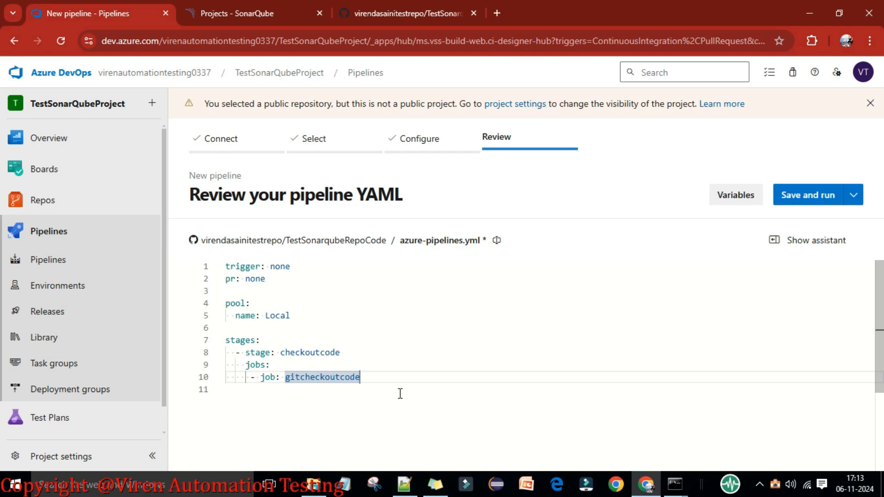
Enclose the job name gitcheckoutcode in single quotes
{"action": "type", "text": "'"}
{"action": "key", "text": "Left"}
{"action": "key", "text": "Left"}
{"action": "key", "text": "Left"}
{"action": "key", "text": "Left"}
{"action": "key", "text": "Left"}
{"action": "key", "text": "Left"}
{"action": "key", "text": "Left"}
{"action": "key", "text": "Left"}
{"action": "key", "text": "Left"}
{"action": "key", "text": "Left"}
{"action": "key", "text": "Left"}
{"action": "key", "text": "Left"}
{"action": "key", "text": "Left"}
{"action": "key", "text": "Left"}
{"action": "key", "text": "Left"}
{"action": "key", "text": "Left"}
{"action": "type", "text": "'"}
{"action": "left_click", "coordinate": [395, 376]}
Add an empty steps section under the 'gitcheckoutcode' job, indented to align with the job keyword
{"action": "scroll", "coordinate": [395, 376], "scroll_direction": "down", "scroll_amount": 2}
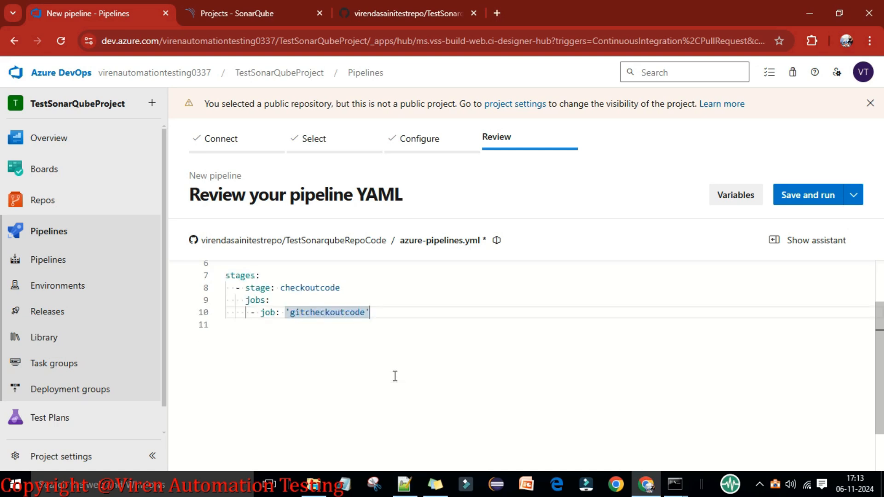
{"action": "scroll", "coordinate": [395, 376], "scroll_direction": "up", "scroll_amount": 1}
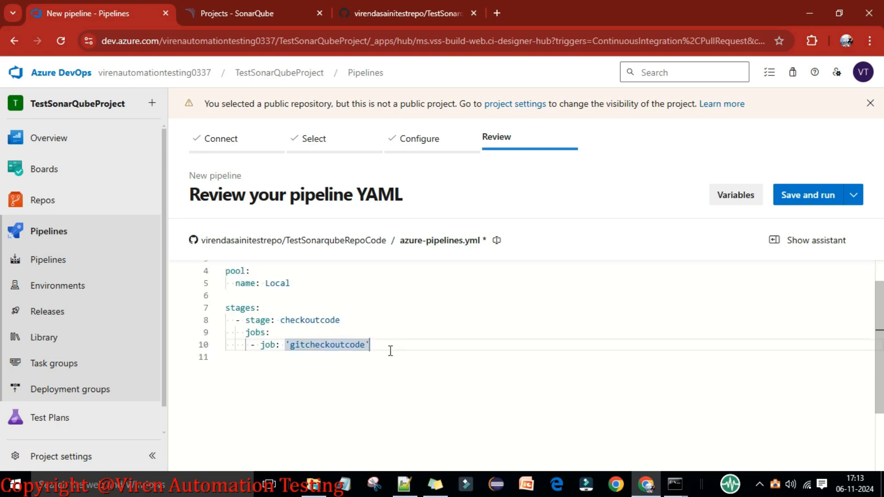
{"action": "key", "text": "Return"}
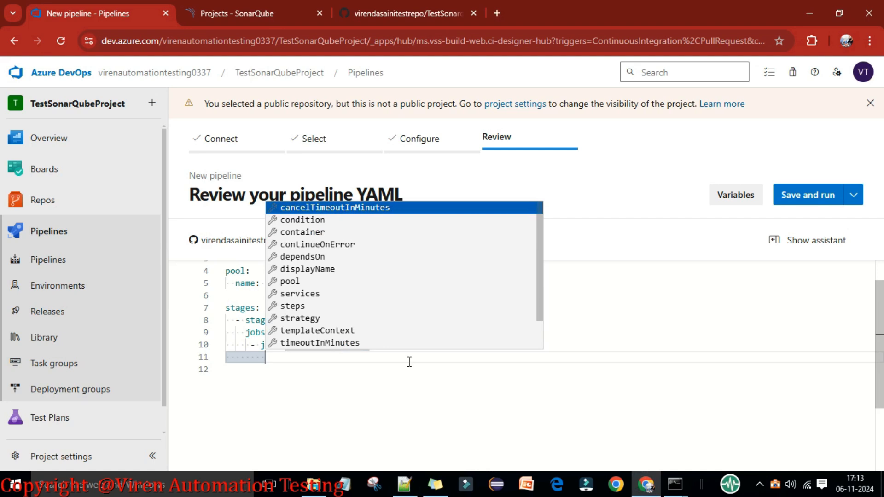
{"action": "type", "text": "s"}
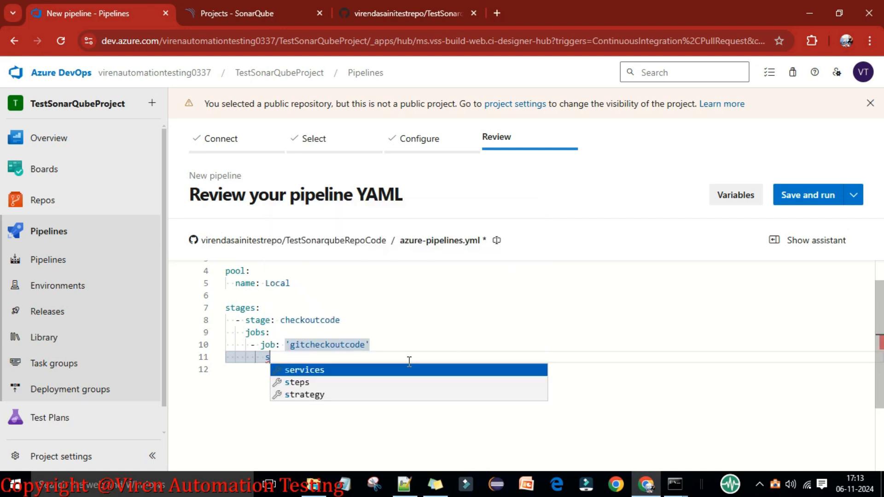
{"action": "key", "text": "Down"}
{"action": "key", "text": "Return"}
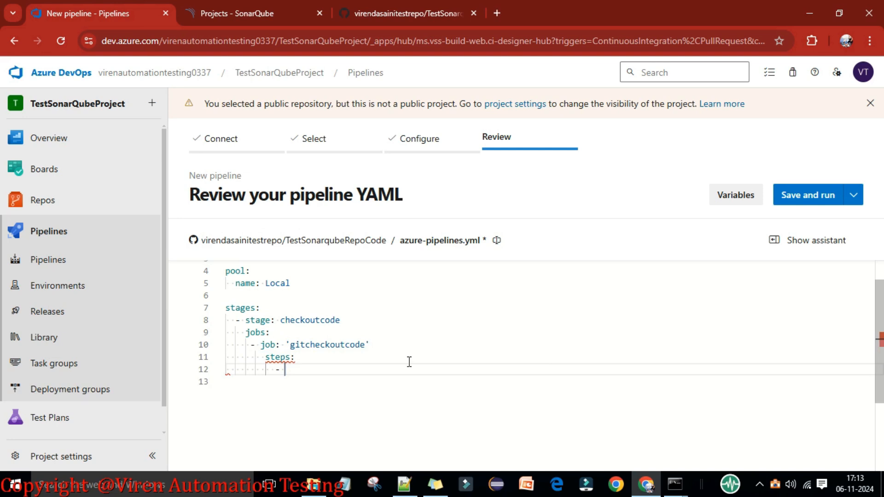
{"action": "type", "text": "ste"}
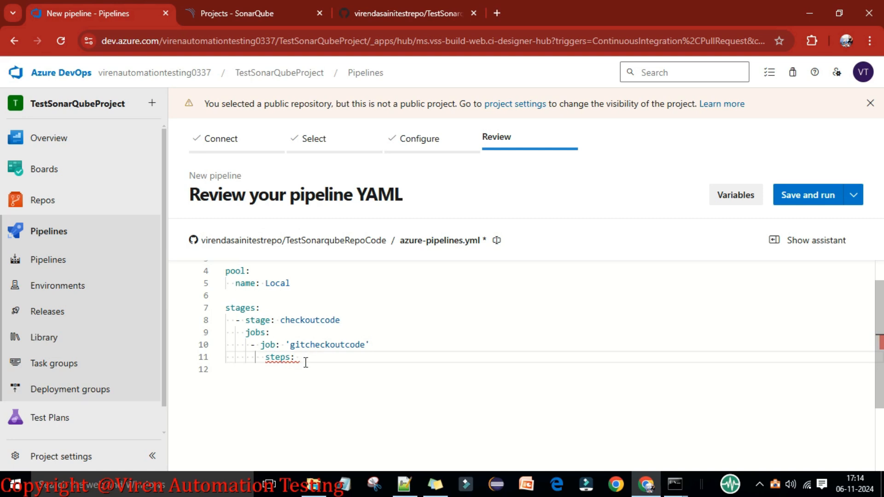
{"action": "key", "text": "BackSpace"}
{"action": "key", "text": "ctrl+space"}
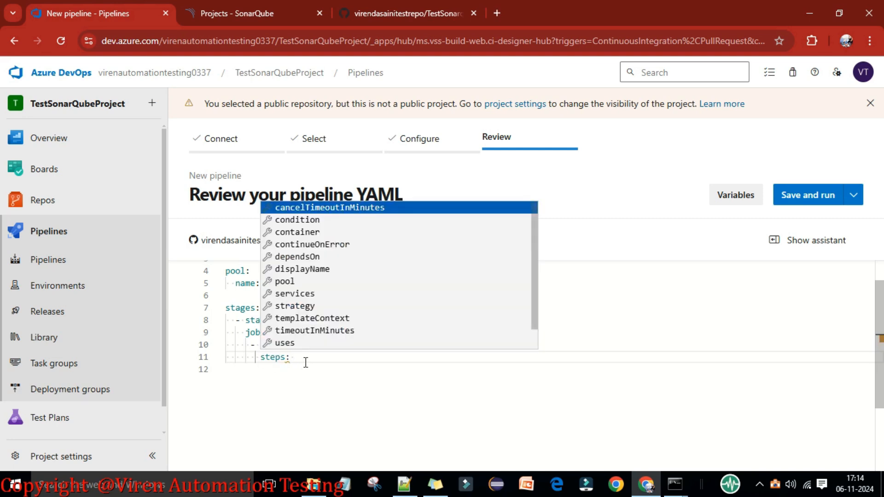
{"action": "left_click", "coordinate": [295, 357]}
Add a "checkout: self" entry to the steps of the 'gitcheckoutcode' job
{"action": "key", "text": "Return"}
{"action": "key", "text": "ctrl+space"}
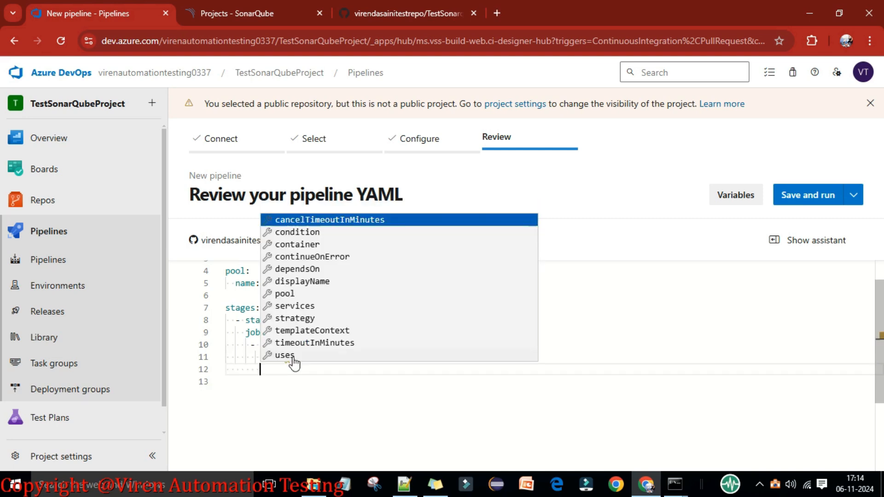
{"action": "key", "text": "Escape"}
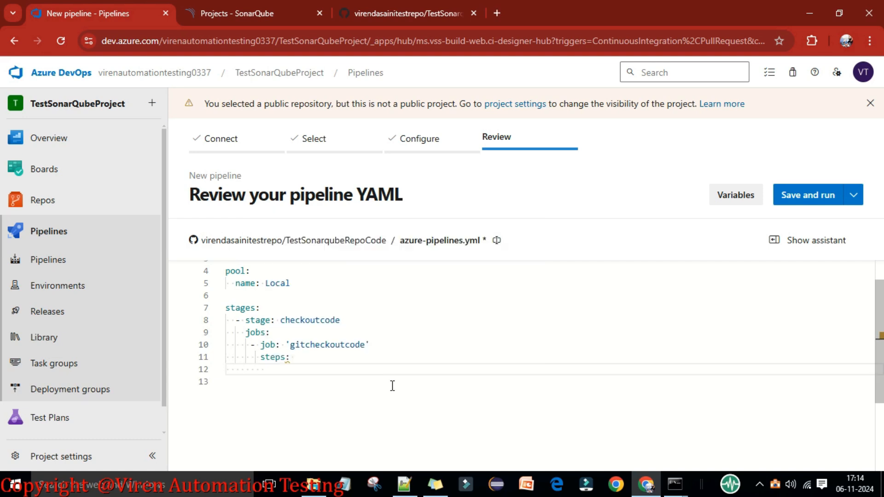
{"action": "type", "text": "-"}
{"action": "key", "text": "ctrl+space"}
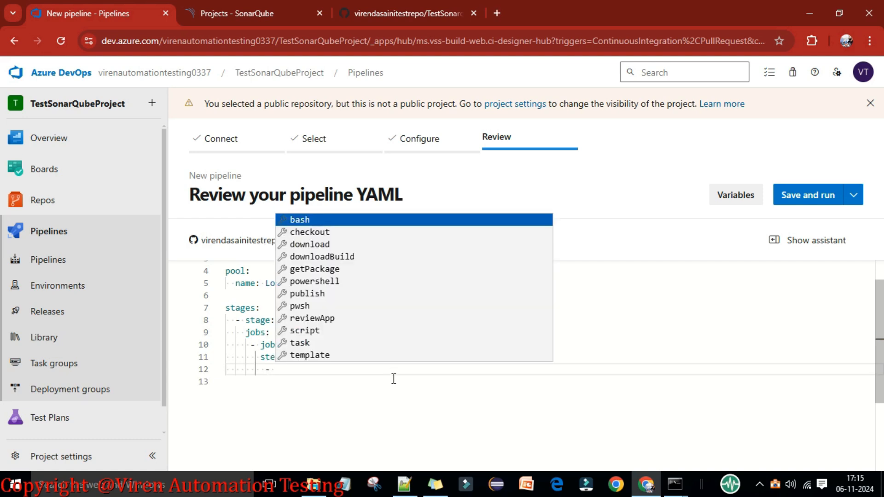
{"action": "left_click", "coordinate": [322, 233]}
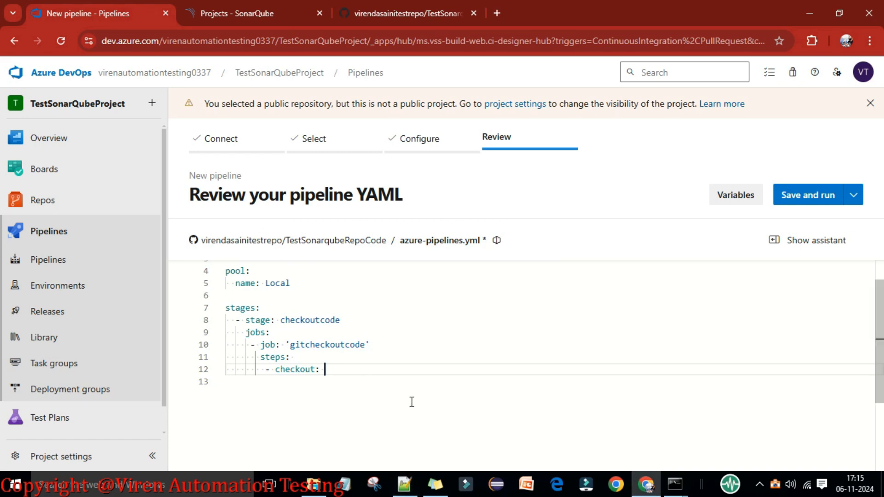
{"action": "type", "text": "self"}
Add a second stage named sonarqubeprepare below the checkout step, indented to the same level as the first stage
{"action": "key", "text": "Return"}
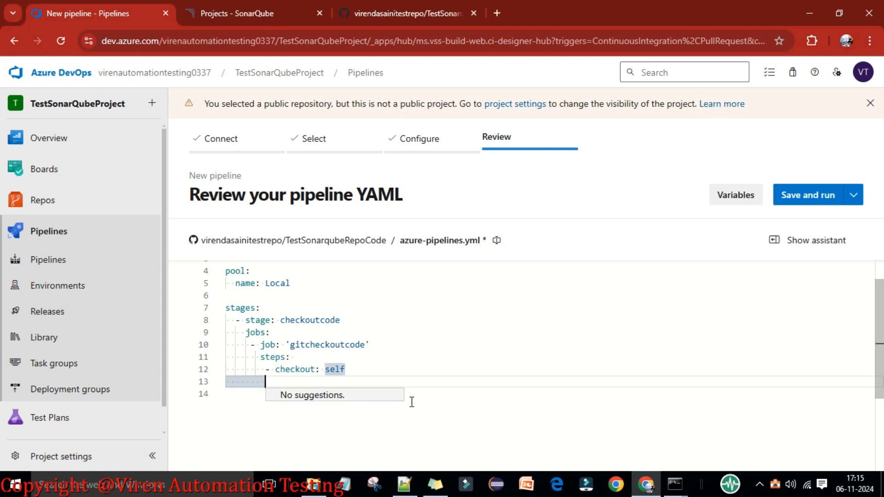
{"action": "scroll", "coordinate": [437, 371], "scroll_direction": "up", "scroll_amount": 2}
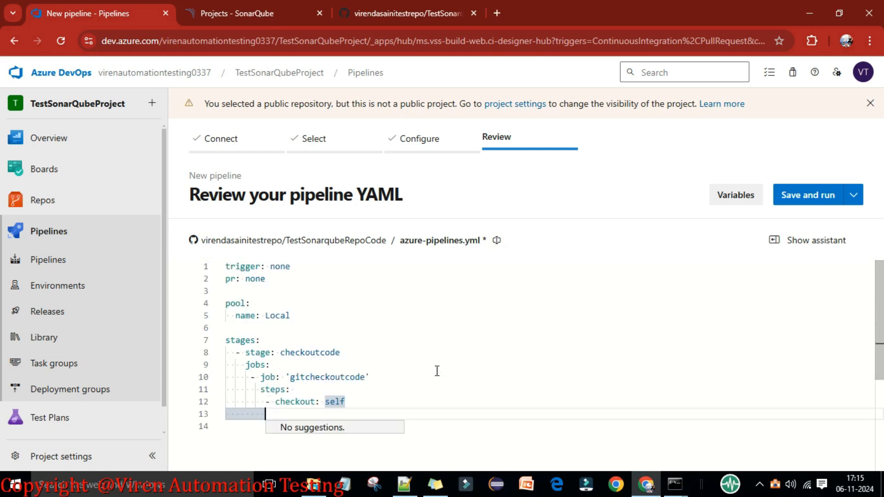
{"action": "scroll", "coordinate": [437, 371], "scroll_direction": "down", "scroll_amount": 2}
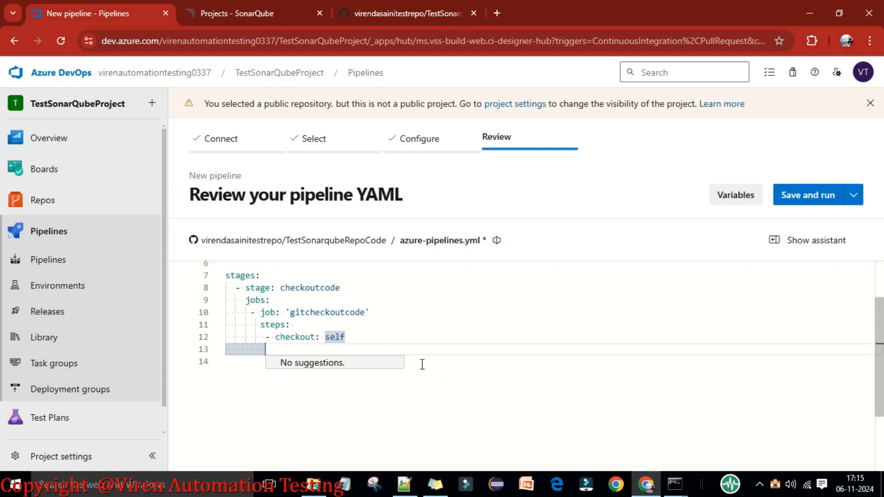
{"action": "left_click", "coordinate": [233, 349]}
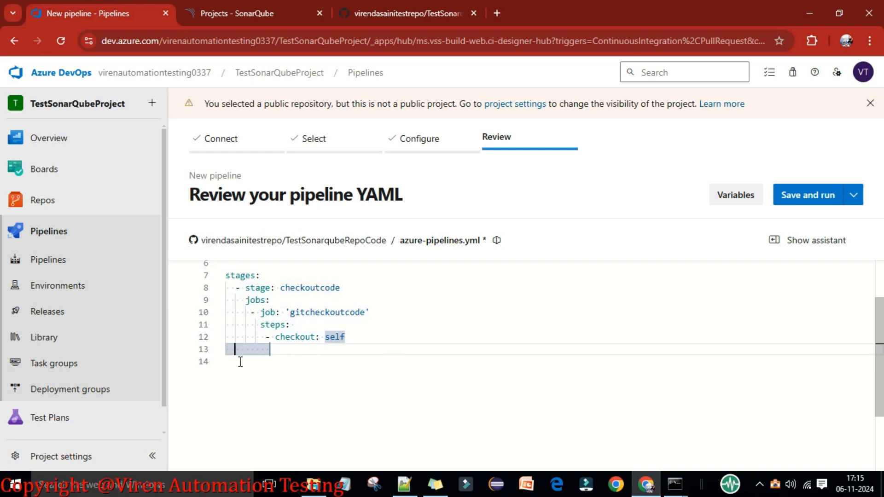
{"action": "type", "text": "-"}
{"action": "key", "text": "ctrl+space"}
{"action": "key", "text": "Return"}
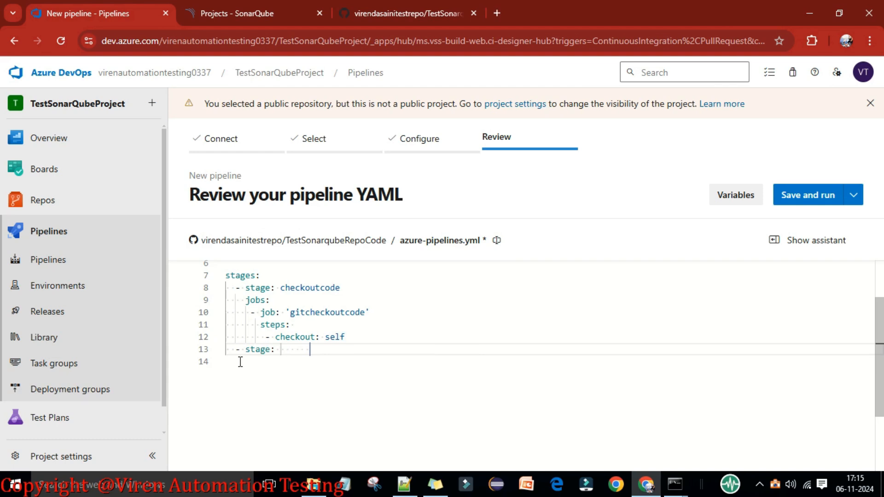
{"action": "type", "text": "sonarq"}
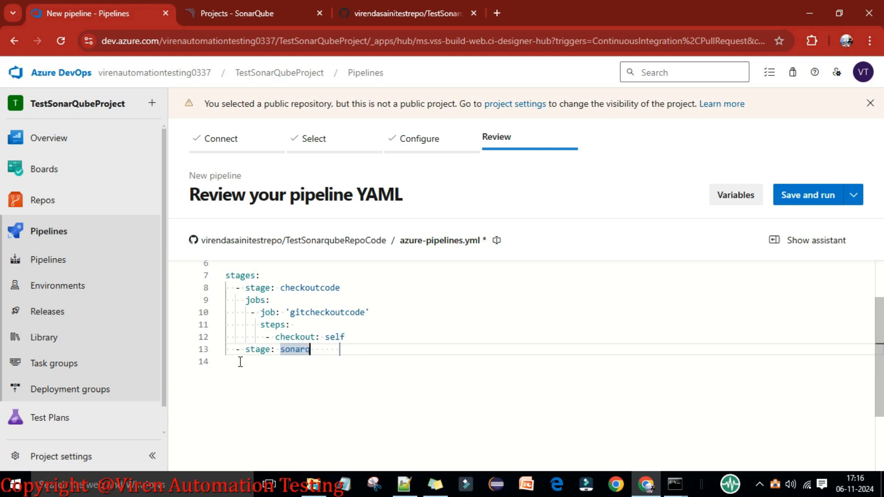
{"action": "type", "text": "ubeprepare"}
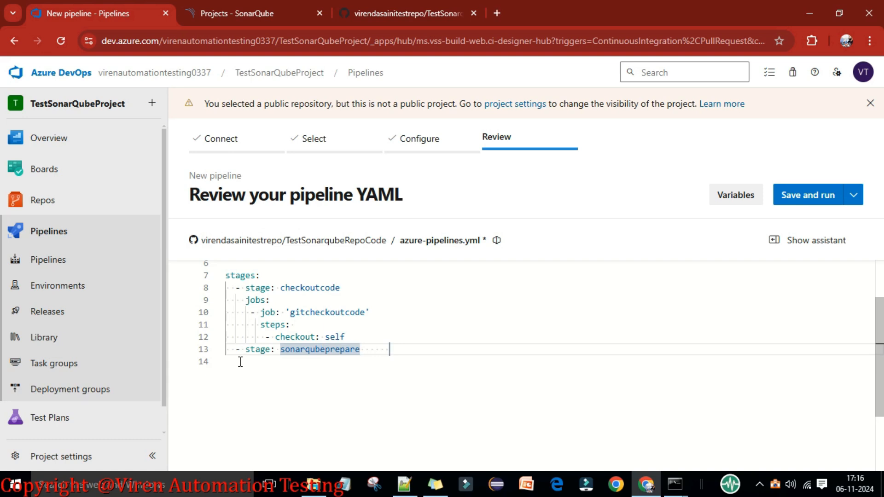
Add a jobs section under the sonarqubeprepare stage, indented to align with the stage keyword
{"action": "key", "text": "Return"}
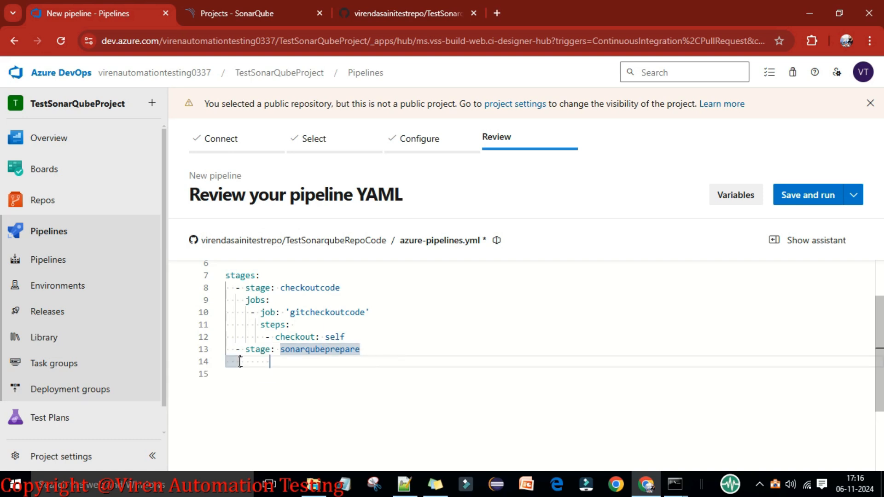
{"action": "key", "text": "Tab"}
{"action": "type", "text": "jobs"}
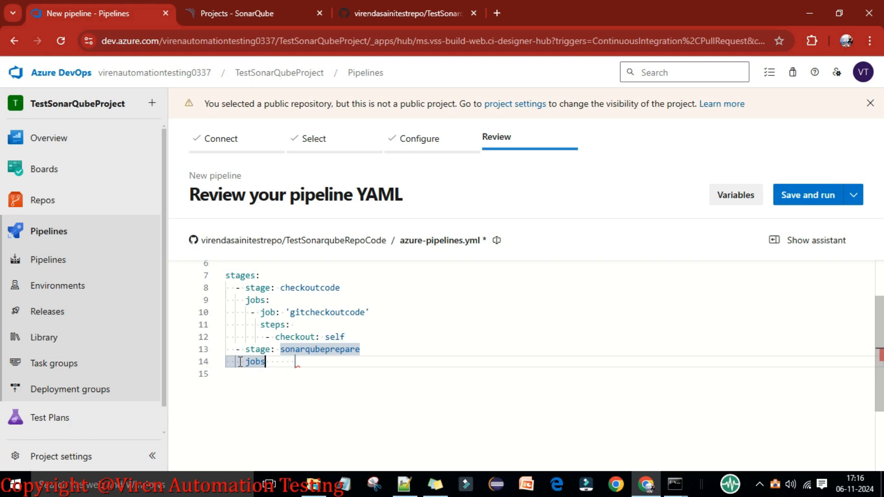
{"action": "type", "text": ":"}
Add a job named 'Sonarqubeanalysis' in single quotes, without a space, indented under the jobs section of the sonarqubeprepare stage
{"action": "key", "text": "Return"}
{"action": "key", "text": "ctrl+space"}
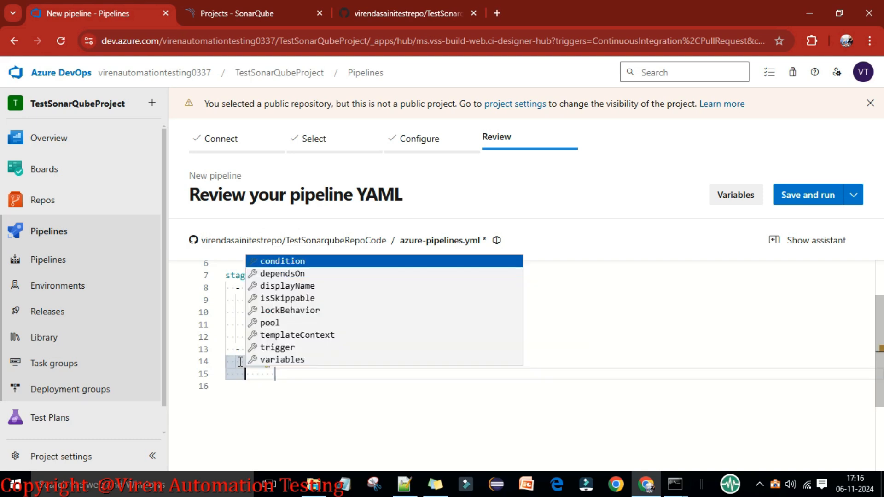
{"action": "key", "text": "Escape"}
{"action": "key", "text": "Tab"}
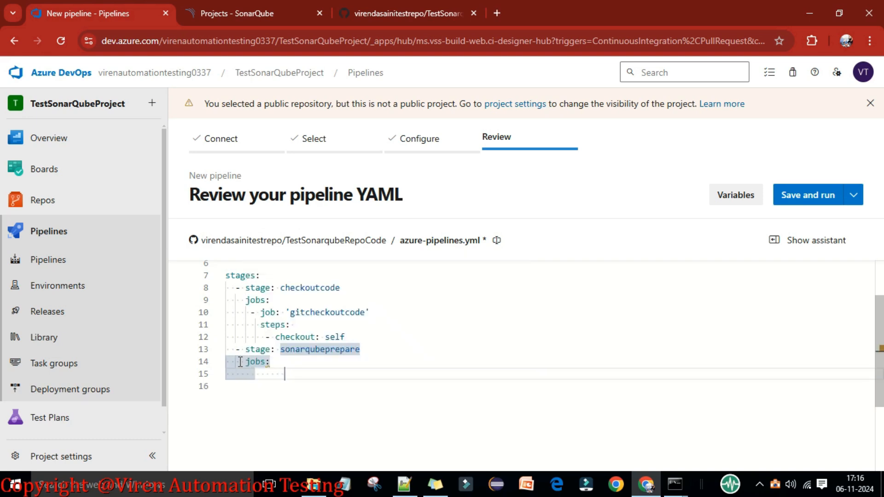
{"action": "type", "text": "-"}
{"action": "key", "text": "Down"}
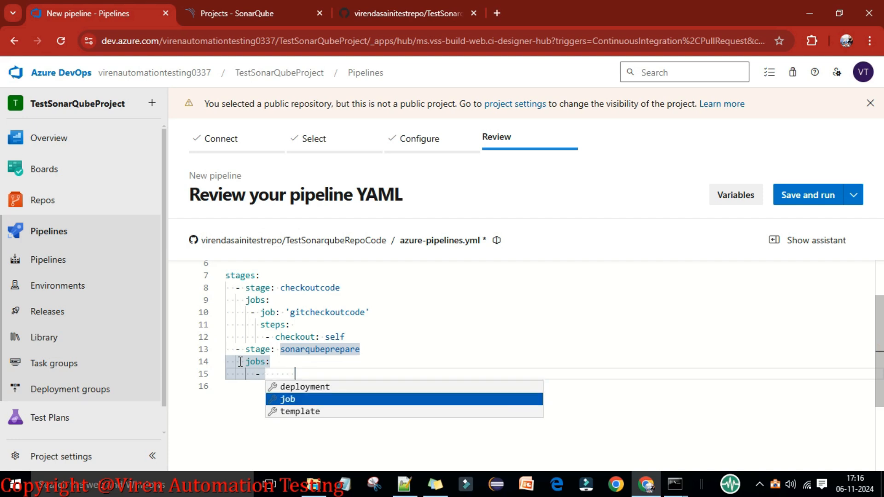
{"action": "key", "text": "Return"}
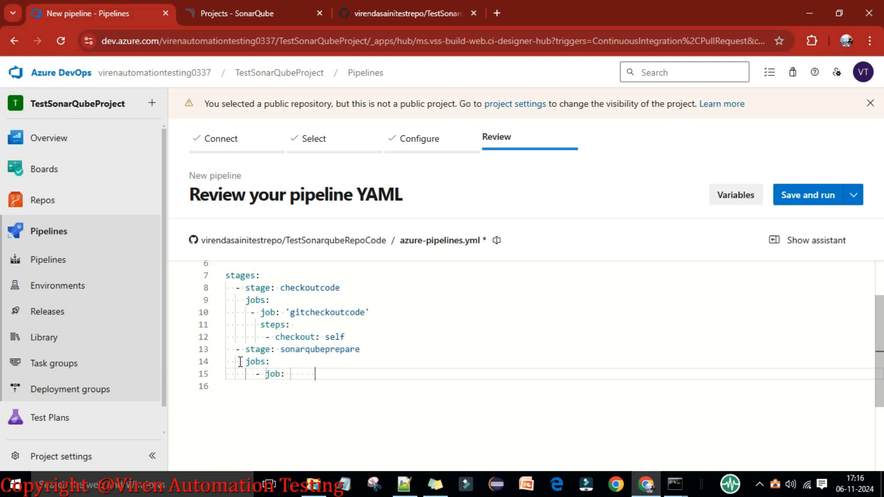
{"action": "type", "text": "'Sonarqu"}
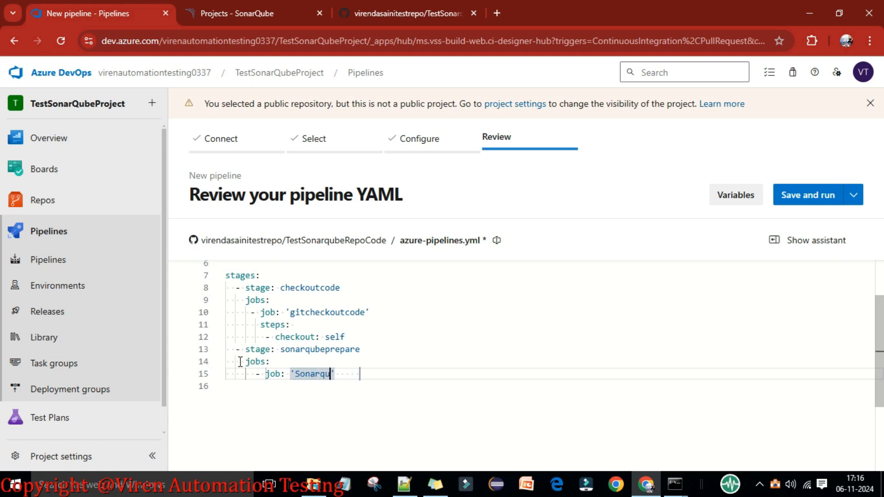
{"action": "type", "text": "be analysis"}
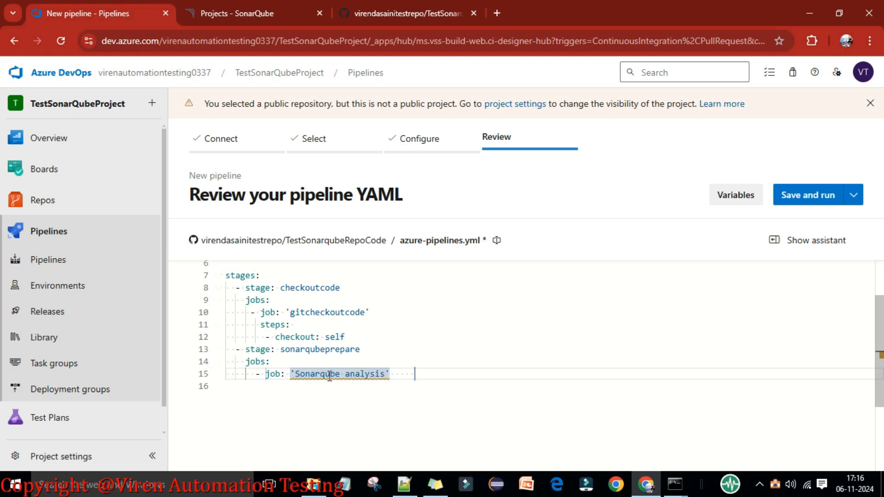
{"action": "left_click", "coordinate": [346, 374]}
{"action": "key", "text": "BackSpace"}
Add a steps section with an empty list entry under the 'Sonarqubeanalysis' job, aligned with the job keyword
{"action": "left_click", "coordinate": [391, 373]}
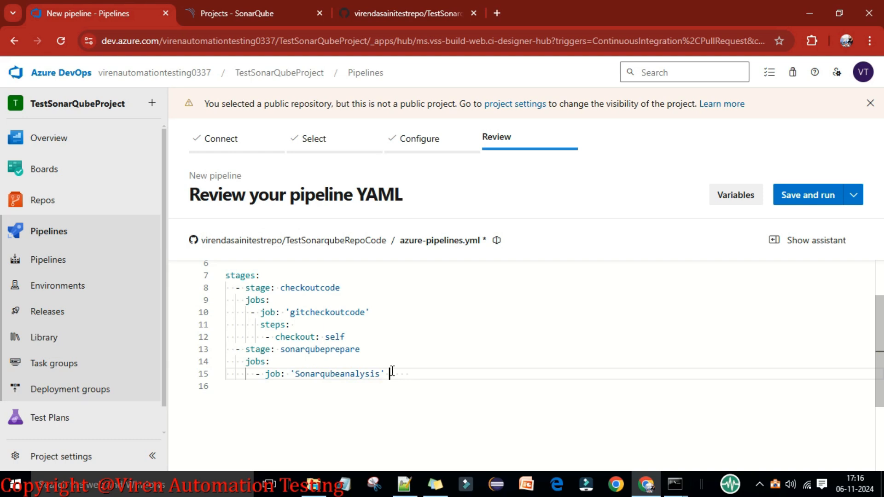
{"action": "key", "text": "Return"}
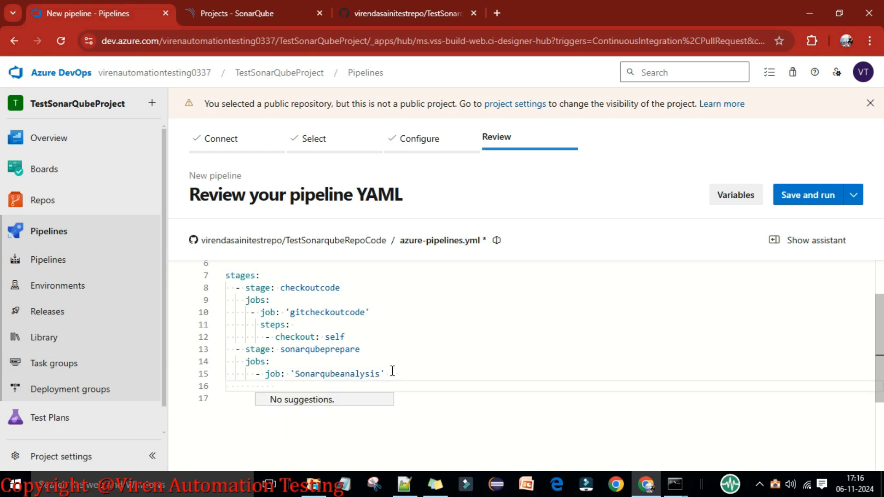
{"action": "type", "text": "ste"}
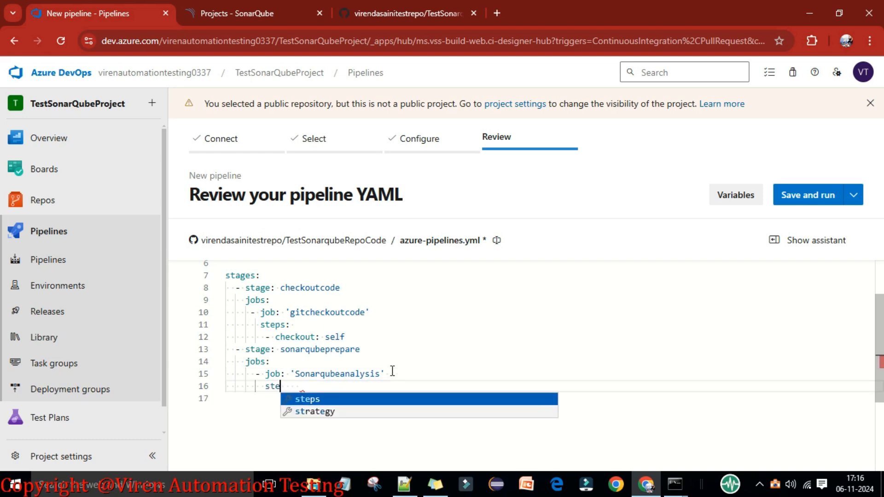
{"action": "key", "text": "Return"}
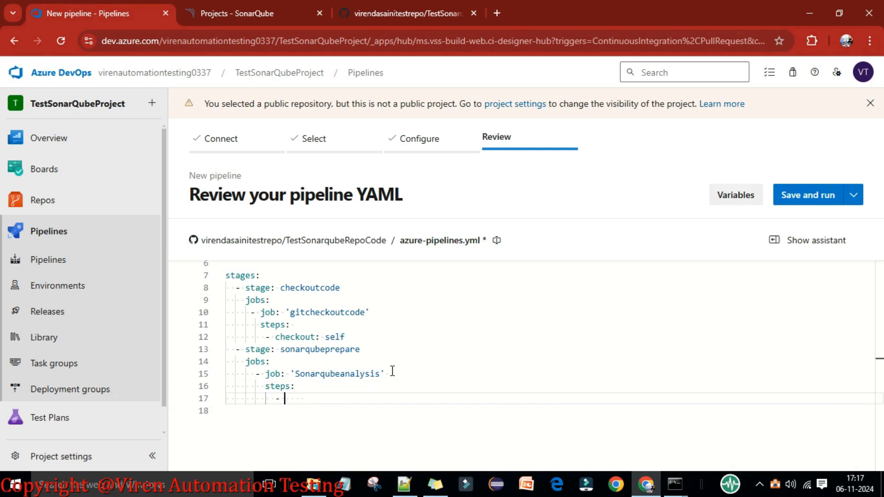
Add a SonarQubePrepare@7 task as the first step of the 'Sonarqubeanalysis' job
{"action": "type", "text": "ta"}
{"action": "key", "text": "Return"}
{"action": "type", "text": ": "}
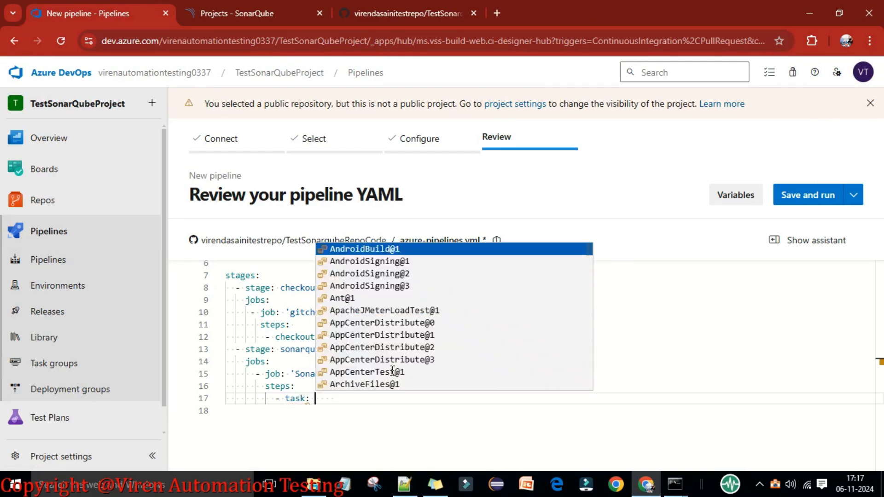
{"action": "type", "text": "pr"}
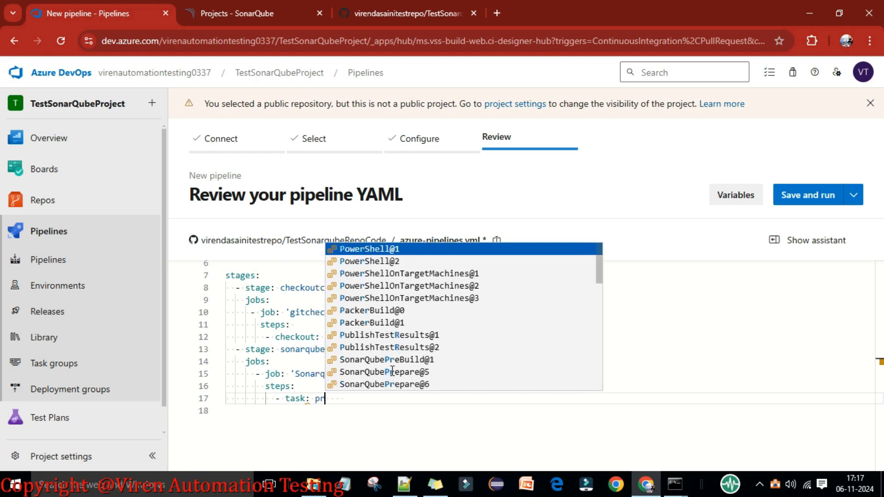
{"action": "type", "text": "epare"}
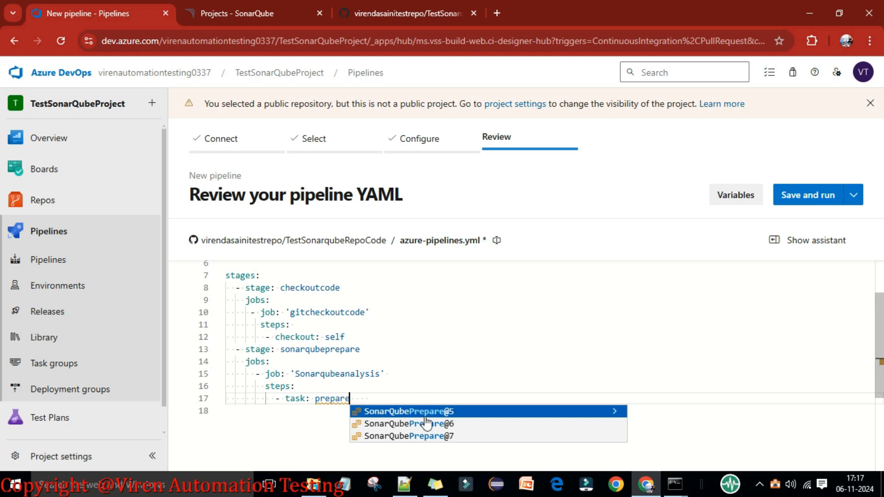
{"action": "left_click", "coordinate": [448, 436]}
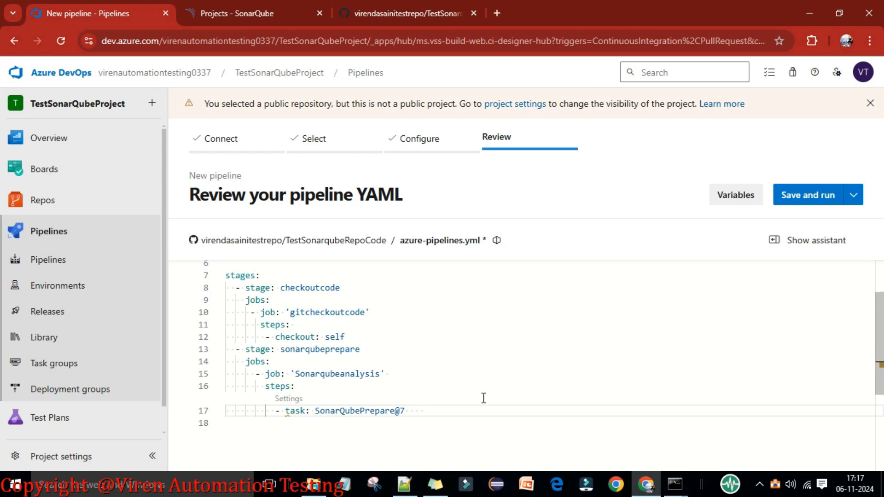
Add an inputs section to the SonarQubePrepare@7 task containing a SonarQube key without a value
{"action": "key", "text": "Return"}
{"action": "type", "text": "i"}
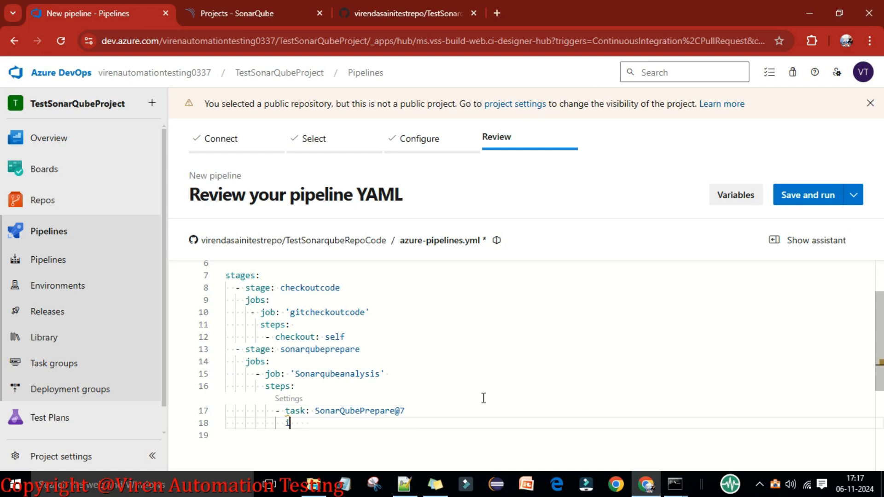
{"action": "type", "text": "n"}
{"action": "key", "text": "Return"}
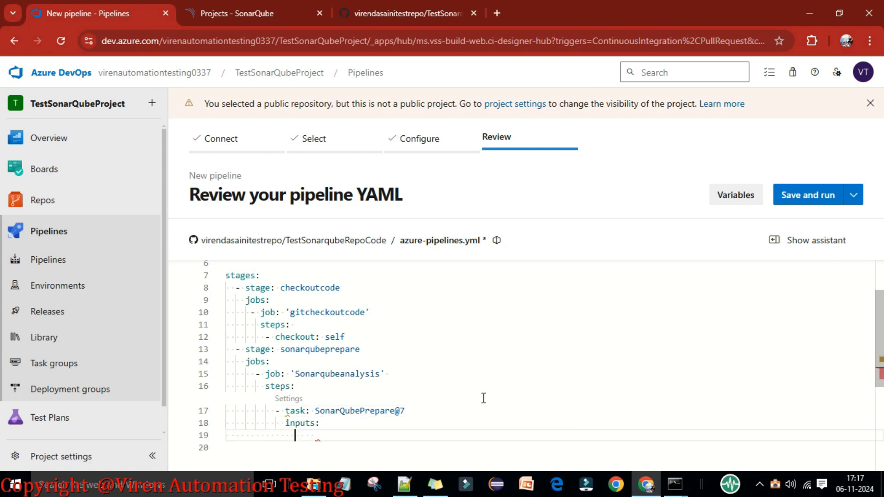
{"action": "type", "text": "S"}
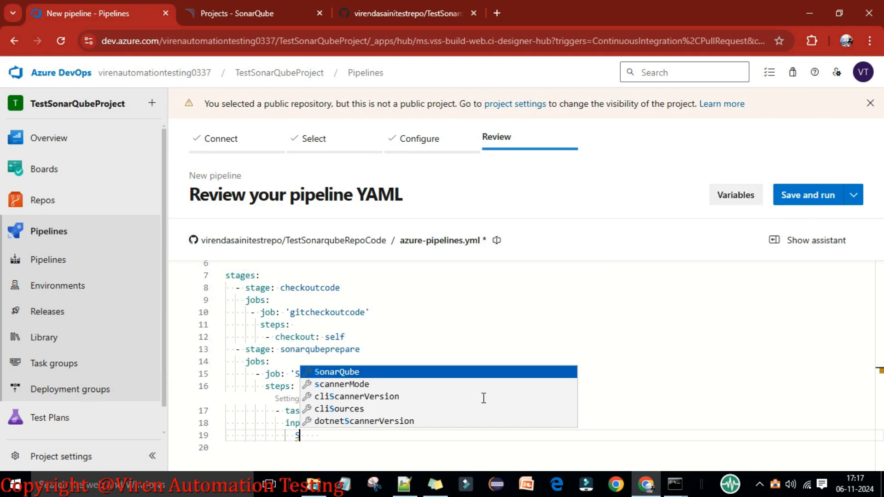
{"action": "key", "text": "Return"}
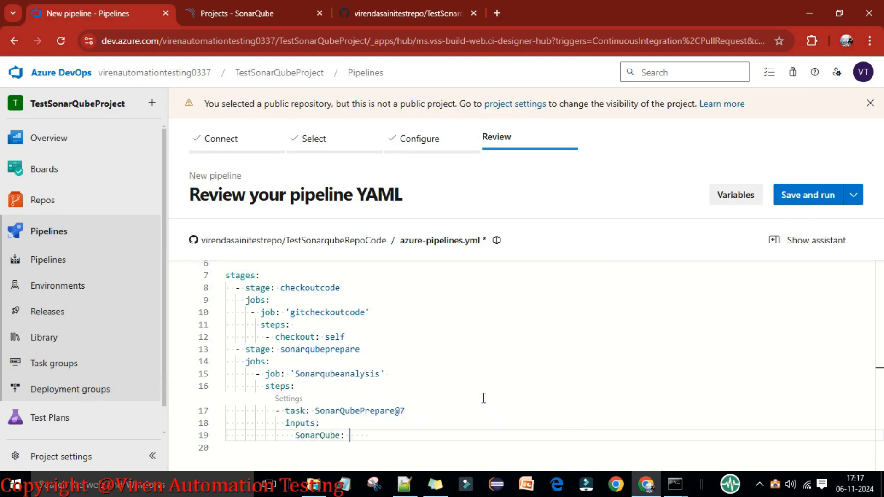
{"action": "scroll", "coordinate": [366, 340], "scroll_direction": "down", "scroll_amount": 2}
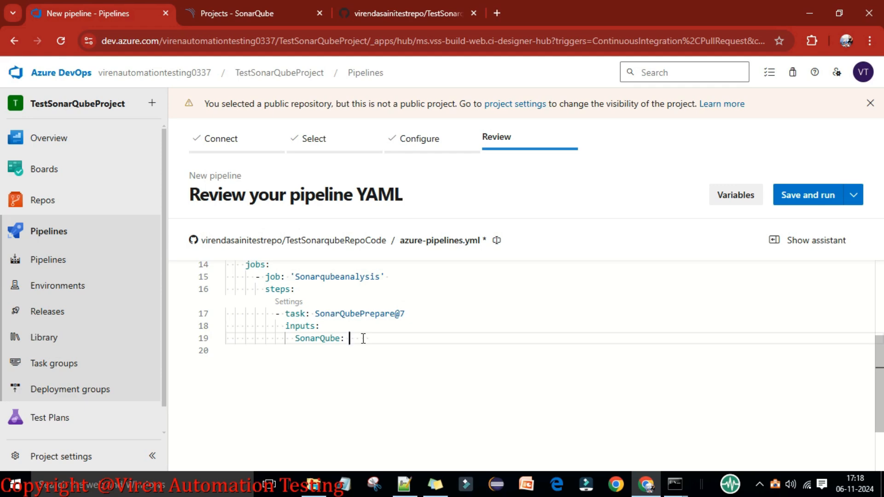
Open the project settings in a new browser tab and show the details of the sonarqubewithazureSCconn service connection
{"action": "left_click", "coordinate": [237, 13]}
{"action": "left_click", "coordinate": [73, 7]}
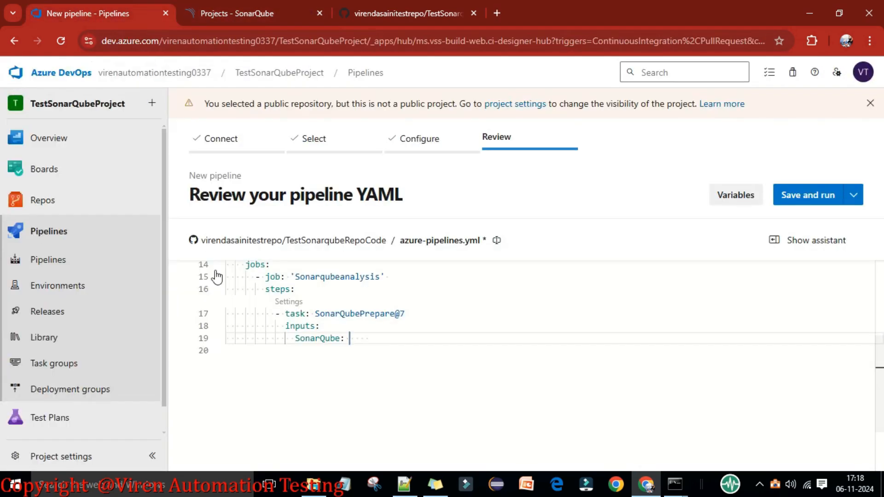
{"action": "right_click", "coordinate": [81, 458]}
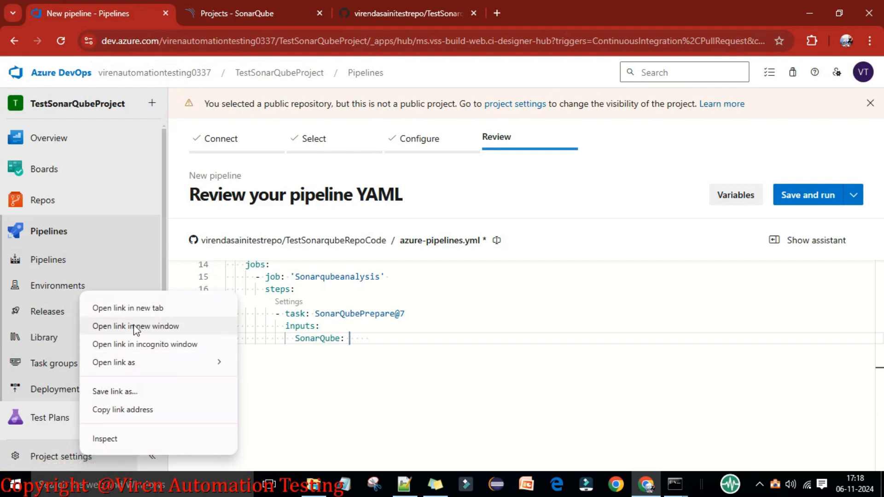
{"action": "left_click", "coordinate": [134, 309]}
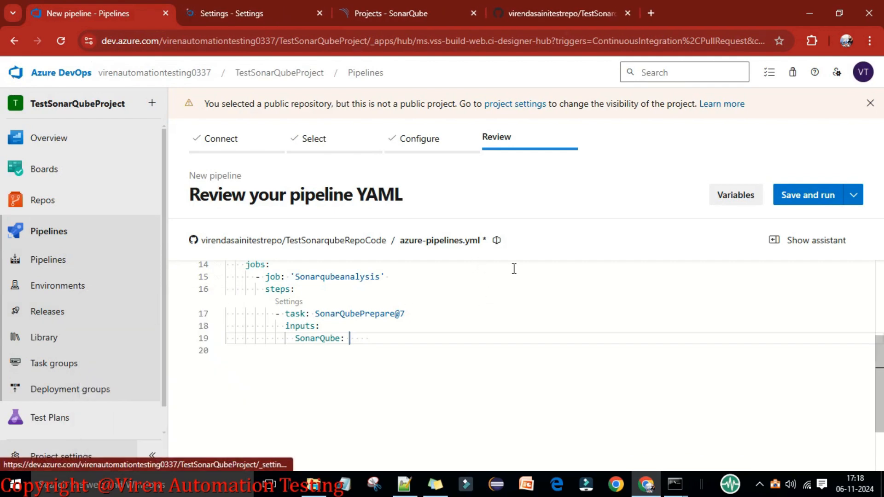
{"action": "key", "text": "ctrl+Tab"}
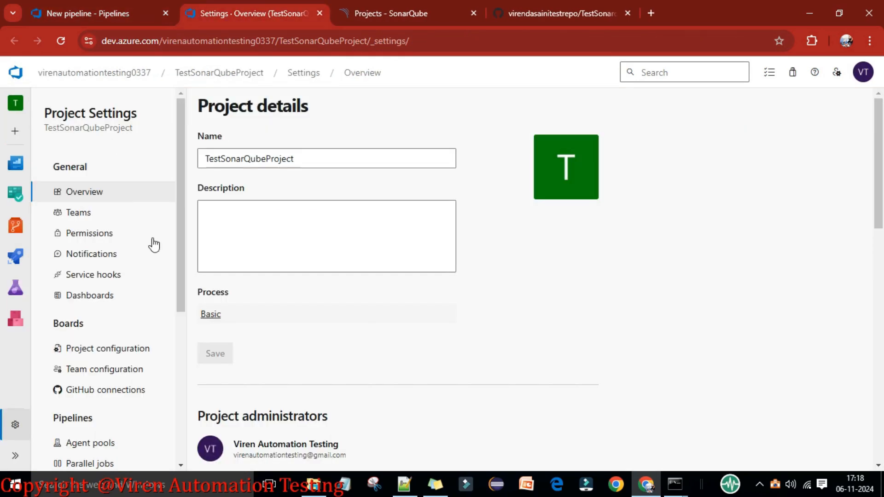
{"action": "scroll", "coordinate": [167, 289], "scroll_direction": "down", "scroll_amount": 1}
{"action": "scroll", "coordinate": [167, 289], "scroll_direction": "down", "scroll_amount": 4}
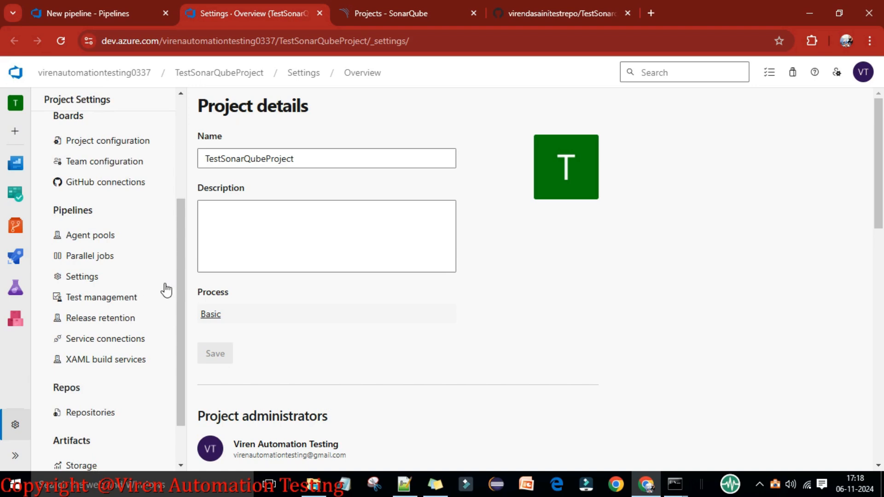
{"action": "left_click", "coordinate": [109, 341]}
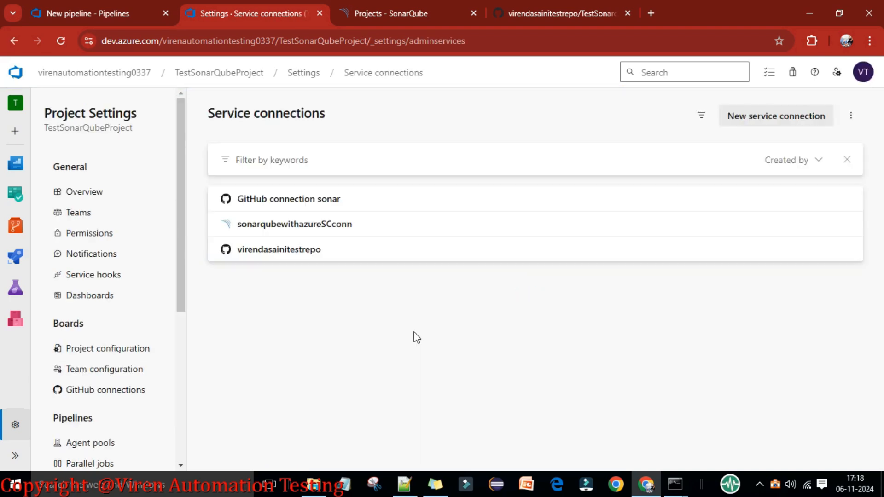
{"action": "left_click", "coordinate": [291, 234]}
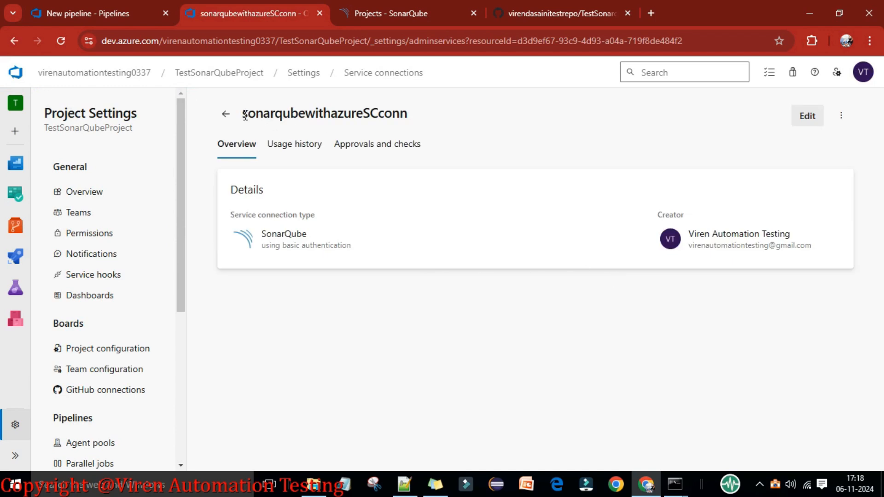
Copy the service connection name sonarqubewithazureSCconn and paste it into the pipeline YAML as the value of the SonarQube input
{"action": "left_click_drag", "start_coordinate": [243, 114], "coordinate": [462, 125]}
{"action": "key", "text": "ctrl+c"}
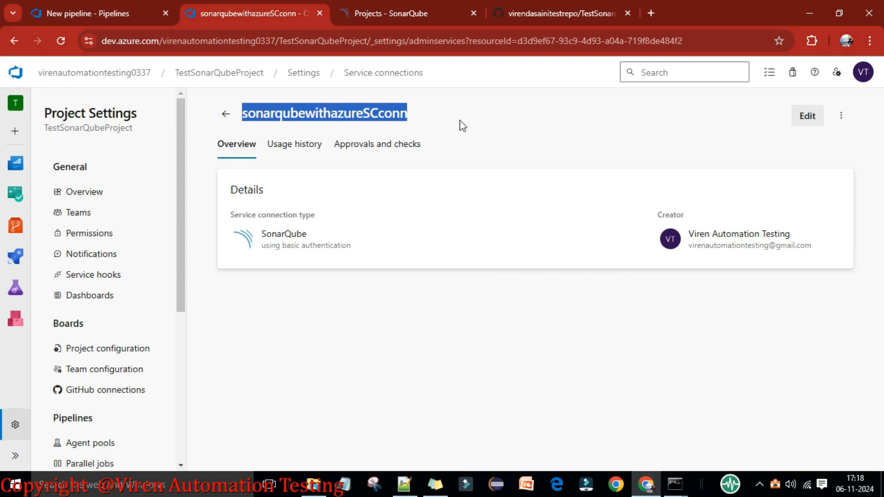
{"action": "left_click", "coordinate": [101, 15]}
{"action": "key", "text": "ctrl+v"}
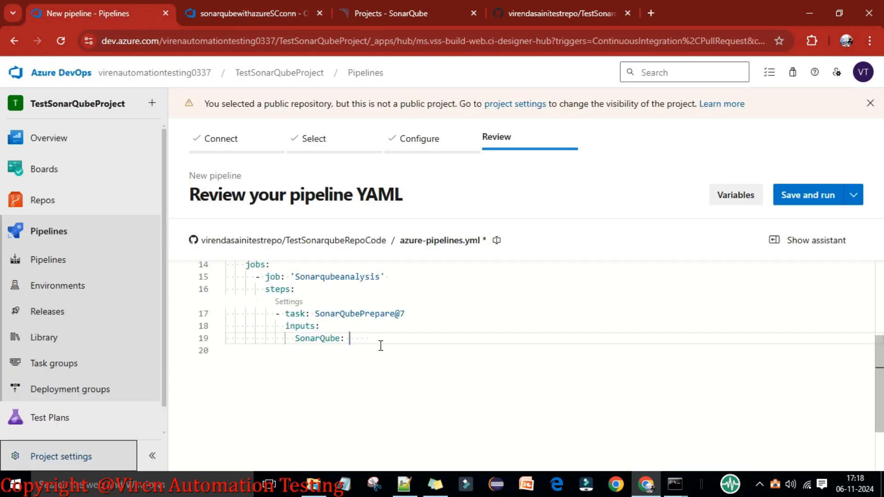
{"action": "left_click", "coordinate": [379, 339]}
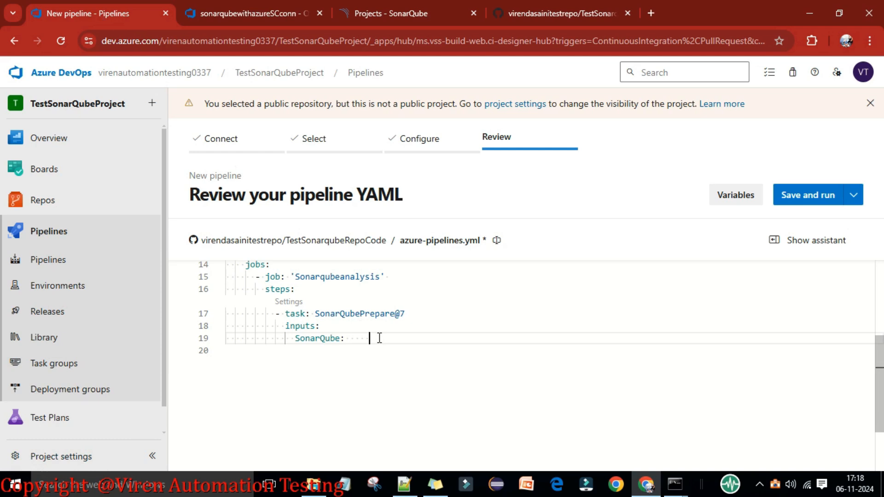
{"action": "key", "text": "BackSpace"}
{"action": "key", "text": "BackSpace"}
{"action": "key", "text": "BackSpace"}
{"action": "key", "text": "BackSpace"}
{"action": "key", "text": "ctrl+v"}
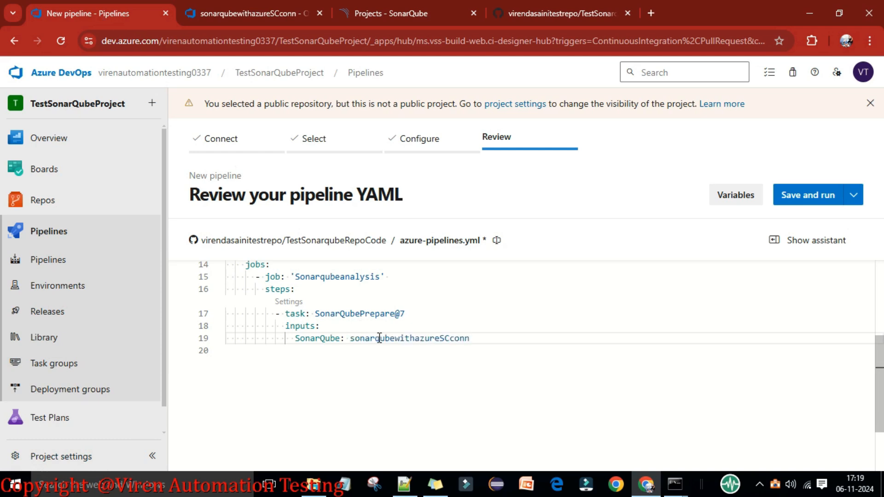
Enclose the SonarQube input's value sonarqubewithazureSCconn in single quotes
{"action": "key", "text": "Left"}
{"action": "key", "text": "Left"}
{"action": "key", "text": "Left"}
{"action": "key", "text": "Left"}
{"action": "key", "text": "Left"}
{"action": "key", "text": "Left"}
{"action": "key", "text": "Left"}
{"action": "key", "text": "Left"}
{"action": "key", "text": "Left"}
{"action": "key", "text": "Left"}
{"action": "key", "text": "Left"}
{"action": "key", "text": "Left"}
{"action": "key", "text": "Left"}
{"action": "key", "text": "Left"}
{"action": "key", "text": "Left"}
{"action": "key", "text": "Left"}
{"action": "key", "text": "Left"}
{"action": "key", "text": "Left"}
{"action": "key", "text": "Left"}
{"action": "key", "text": "Left"}
{"action": "key", "text": "Left"}
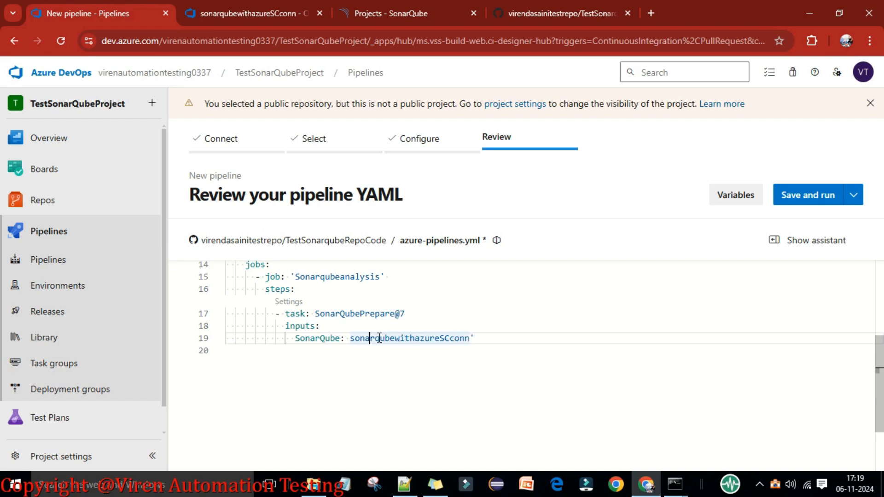
{"action": "key", "text": "Left"}
{"action": "type", "text": "'"}
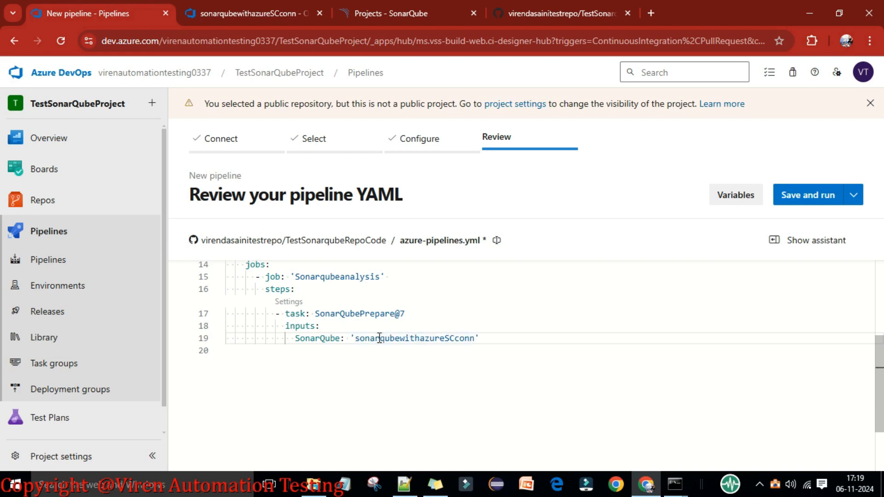
{"action": "left_click", "coordinate": [494, 340]}
{"action": "left_click_drag", "start_coordinate": [483, 339], "coordinate": [353, 341]}
{"action": "left_click", "coordinate": [374, 382]}
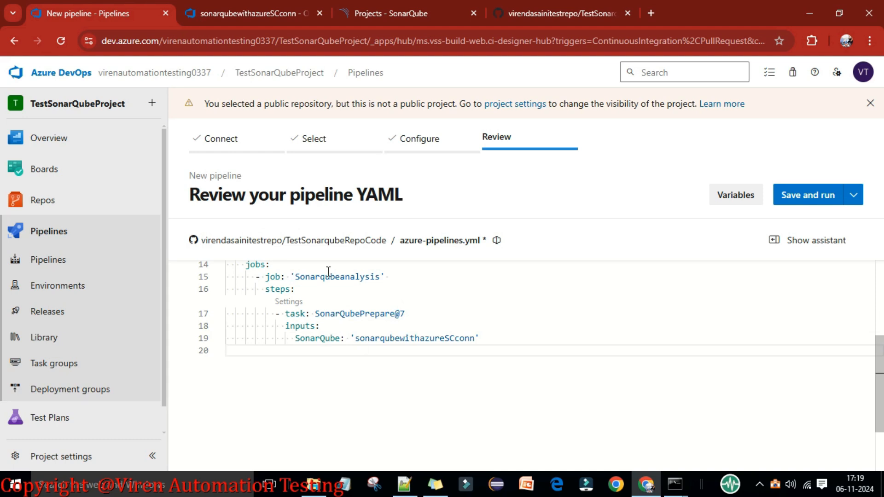
List the project's service connections and open the form for a new SonarQube service connection
{"action": "left_click", "coordinate": [224, 18]}
{"action": "left_click", "coordinate": [483, 149]}
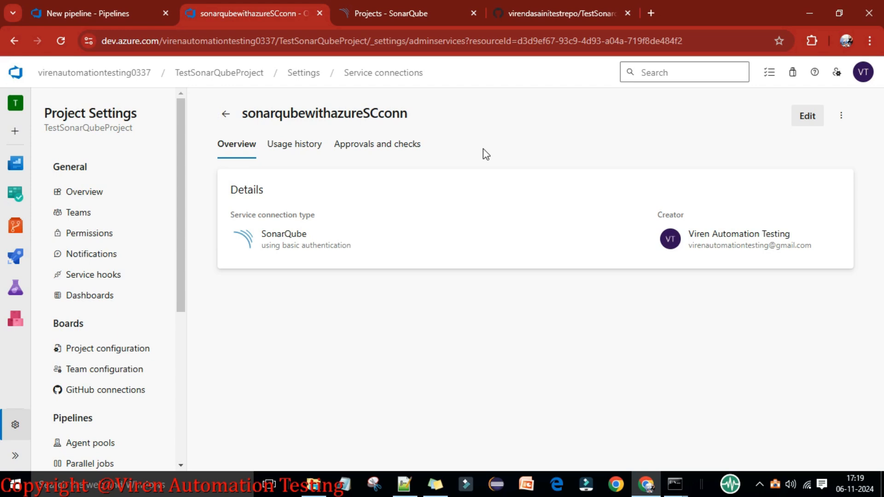
{"action": "left_click", "coordinate": [297, 76]}
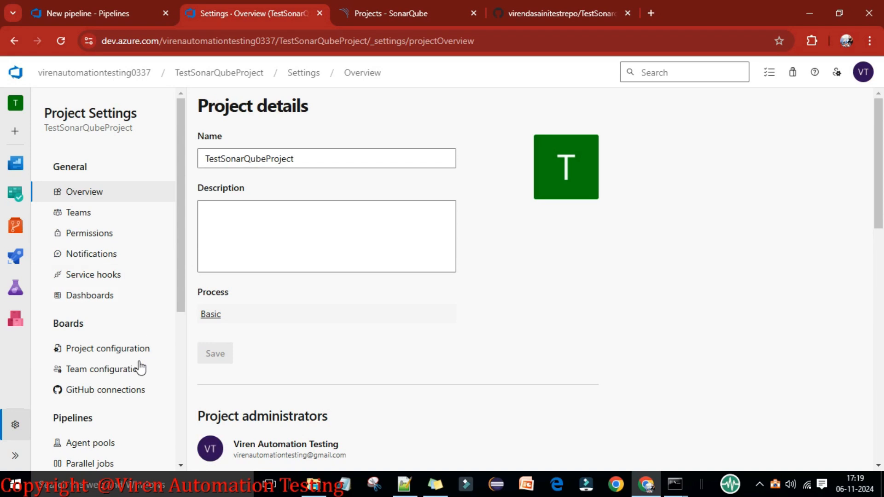
{"action": "scroll", "coordinate": [133, 375], "scroll_direction": "down", "scroll_amount": 3}
{"action": "left_click", "coordinate": [118, 404]}
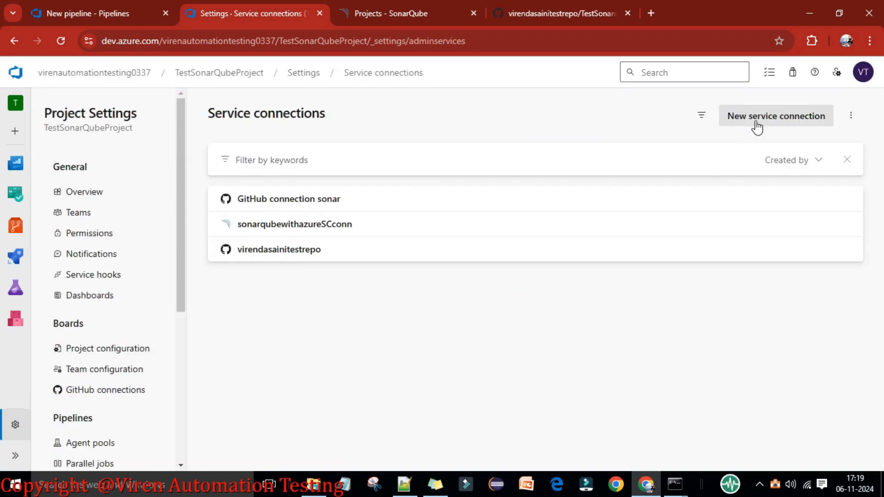
{"action": "left_click", "coordinate": [756, 124]}
{"action": "left_click", "coordinate": [645, 142]}
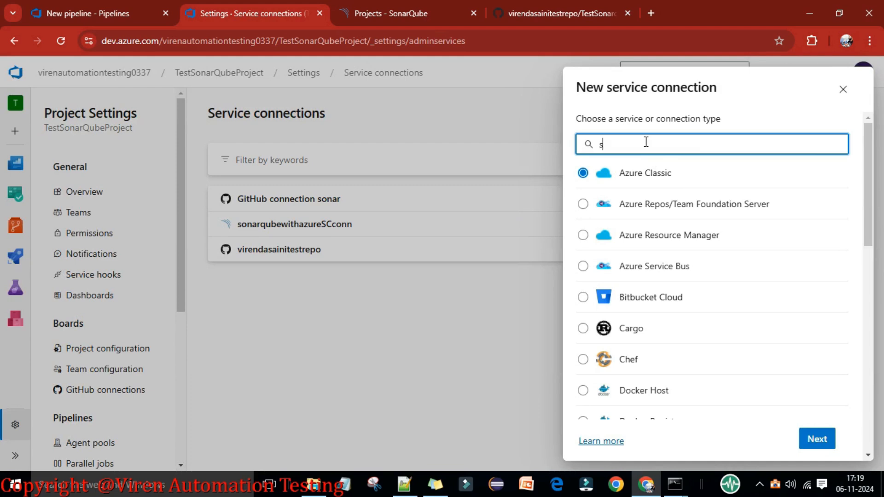
{"action": "type", "text": "sonar"}
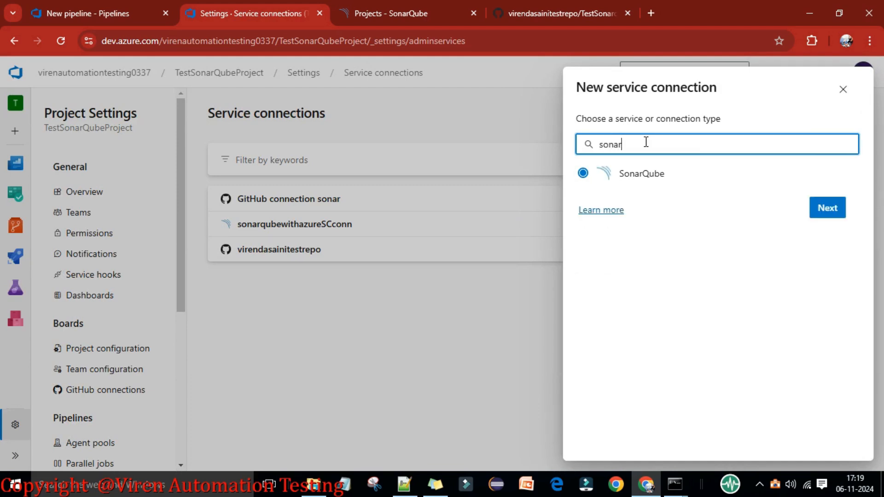
{"action": "left_click", "coordinate": [826, 209]}
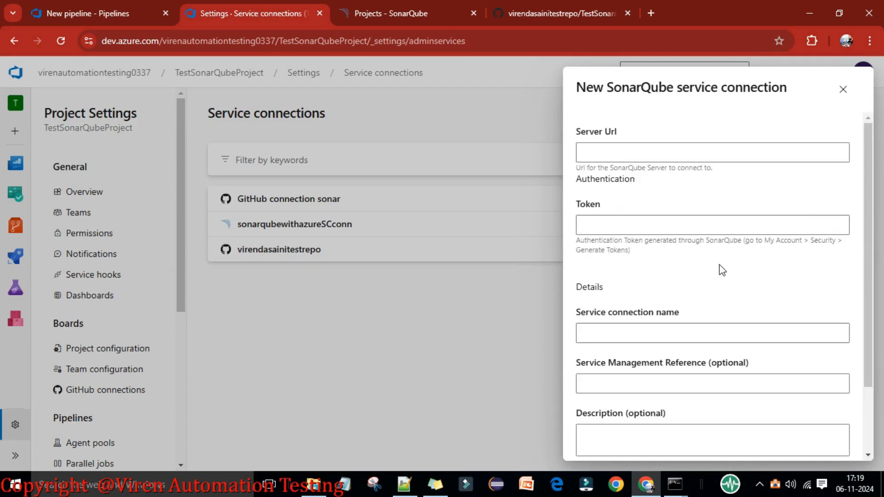
Look up the SonarQube server's base address for the Server Url field, and return to the connection form's Token field
{"action": "left_click", "coordinate": [617, 149]}
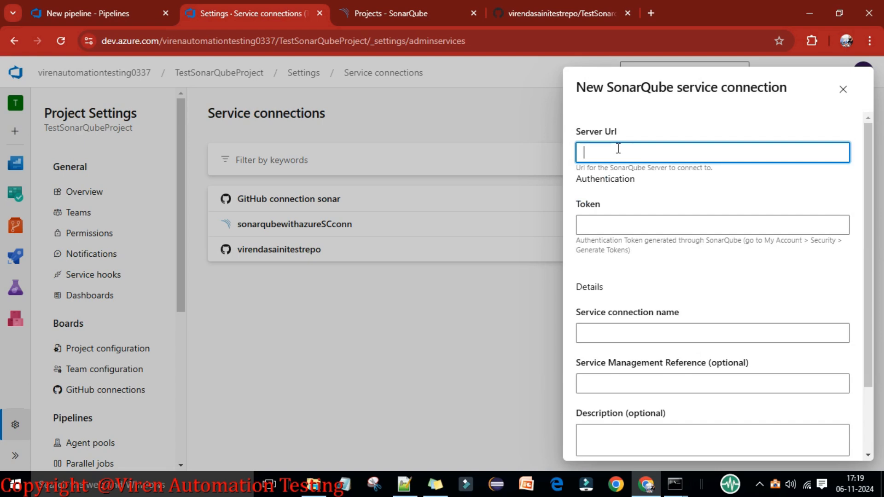
{"action": "left_click", "coordinate": [391, 11]}
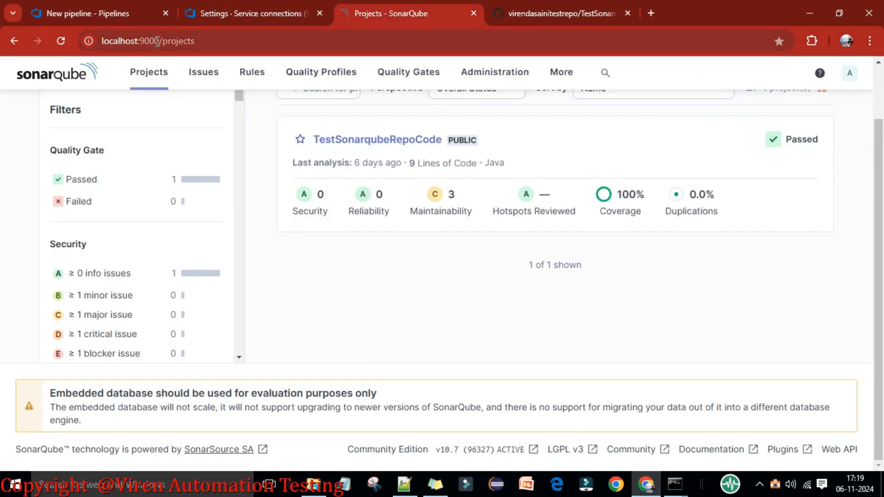
{"action": "left_click_drag", "start_coordinate": [157, 41], "coordinate": [101, 41]}
{"action": "left_click", "coordinate": [104, 15]}
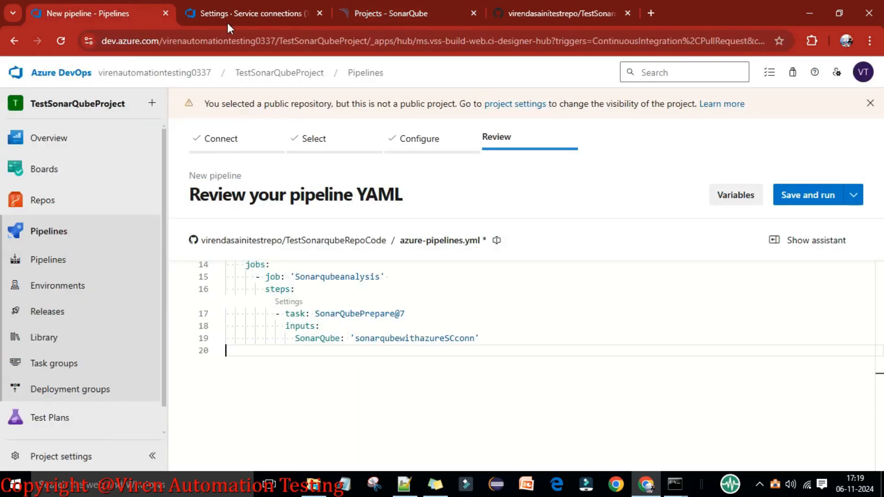
{"action": "left_click", "coordinate": [227, 21]}
{"action": "left_click", "coordinate": [620, 224]}
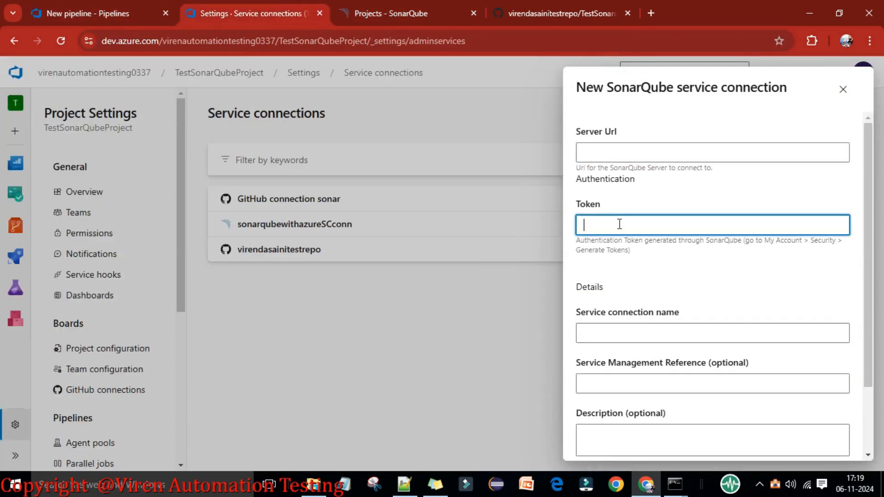
Switch to SonarQube and show the token generation form in the account's security settings
{"action": "left_click", "coordinate": [382, 14]}
{"action": "left_click", "coordinate": [849, 73]}
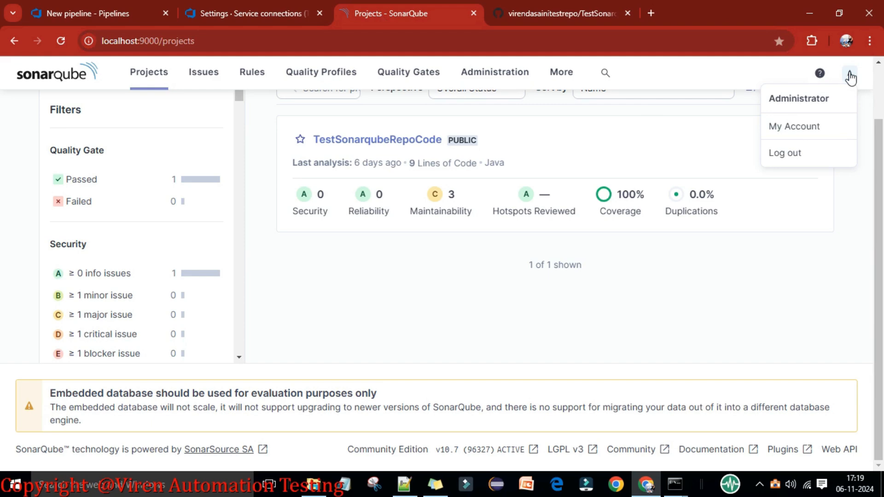
{"action": "left_click", "coordinate": [791, 132]}
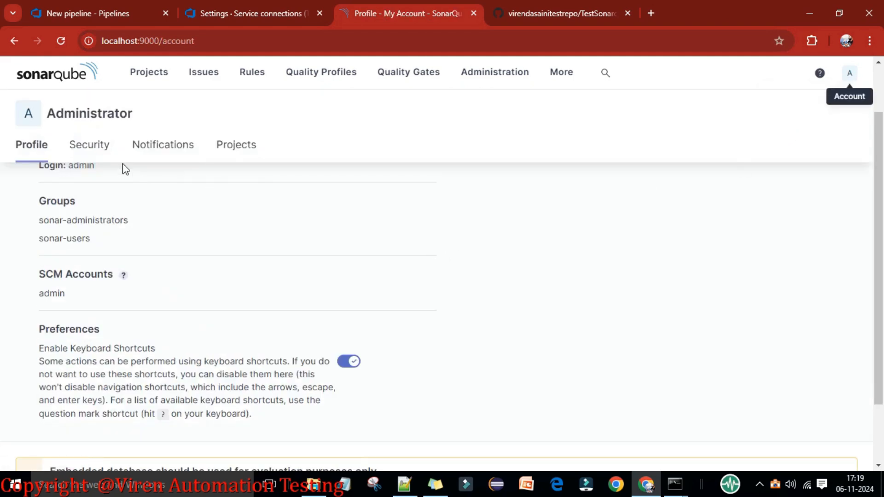
{"action": "left_click", "coordinate": [92, 146]}
{"action": "scroll", "coordinate": [306, 225], "scroll_direction": "down", "scroll_amount": 3}
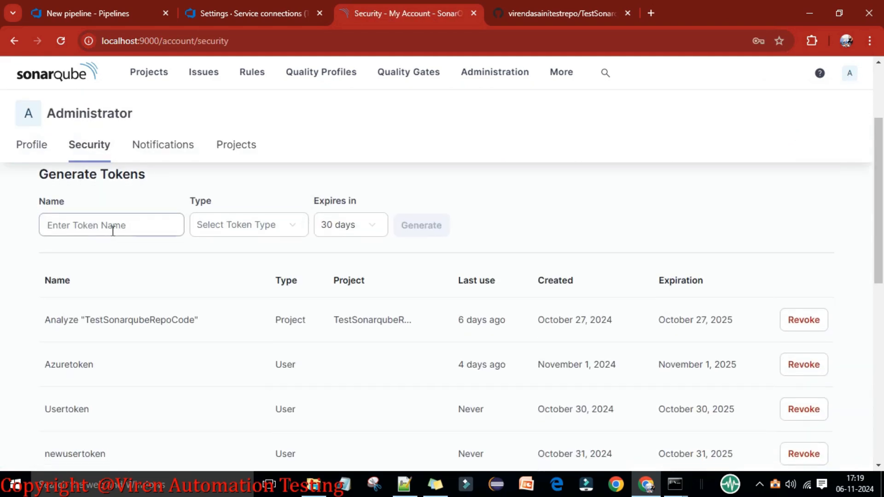
{"action": "left_click", "coordinate": [145, 225]}
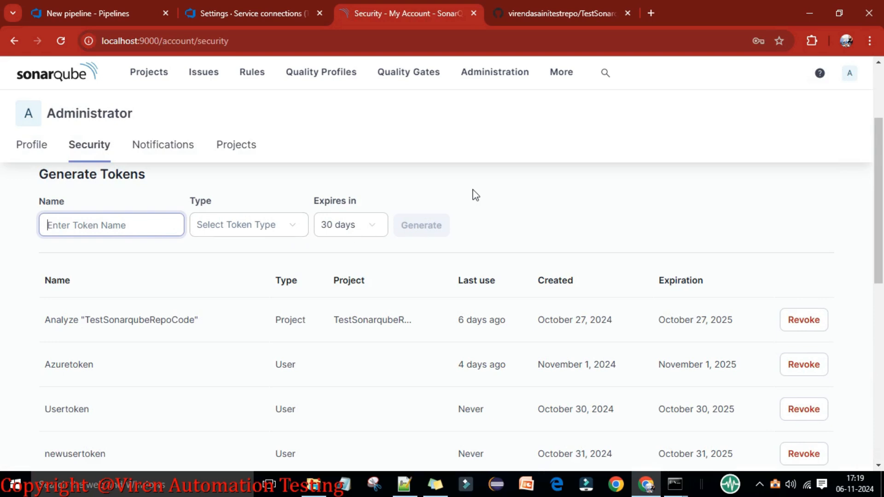
Return to the new SonarQube service connection form and review its connection name, optional details and pipeline access permission fields
{"action": "left_click", "coordinate": [216, 13]}
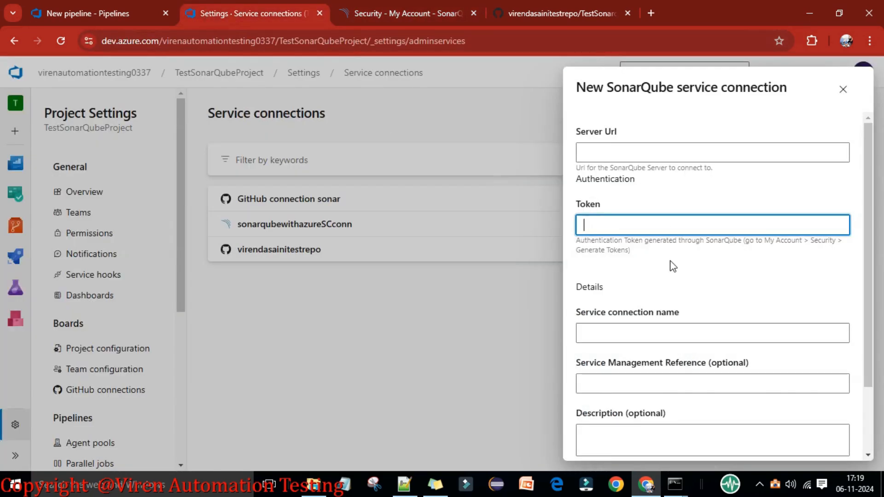
{"action": "scroll", "coordinate": [675, 265], "scroll_direction": "down", "scroll_amount": 2}
{"action": "left_click", "coordinate": [620, 270]}
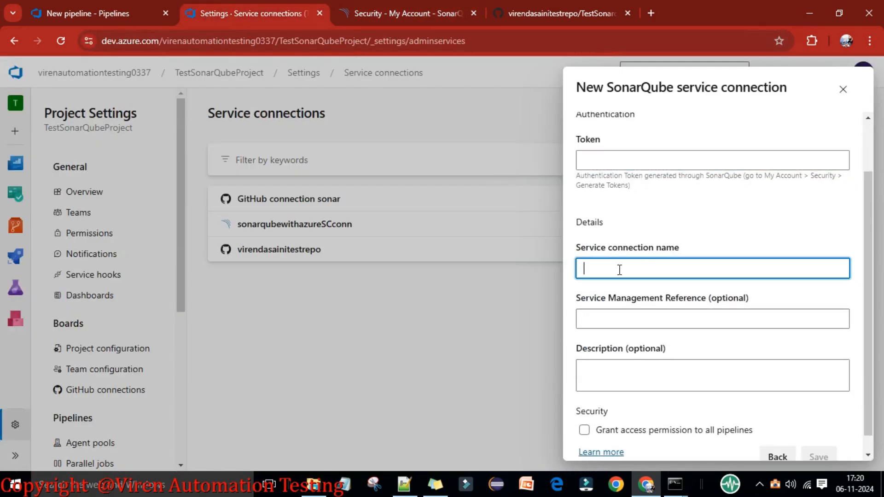
{"action": "scroll", "coordinate": [651, 322], "scroll_direction": "down", "scroll_amount": 1}
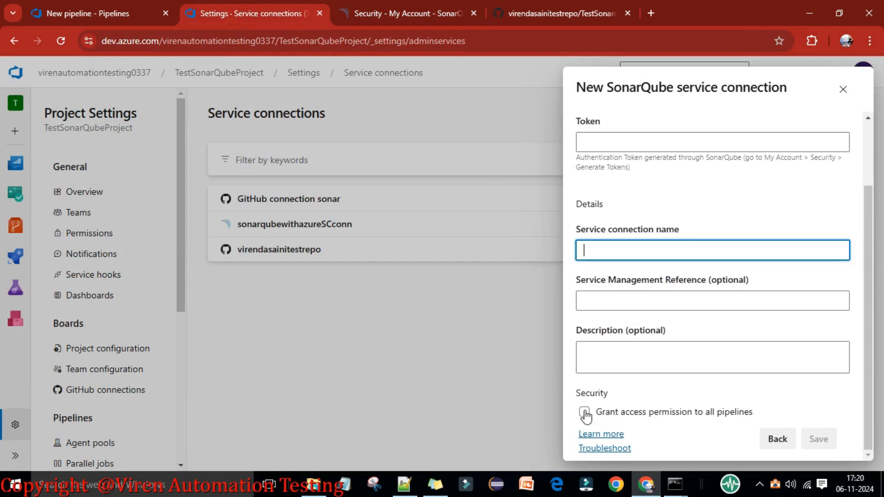
{"action": "scroll", "coordinate": [691, 330], "scroll_direction": "up", "scroll_amount": 2}
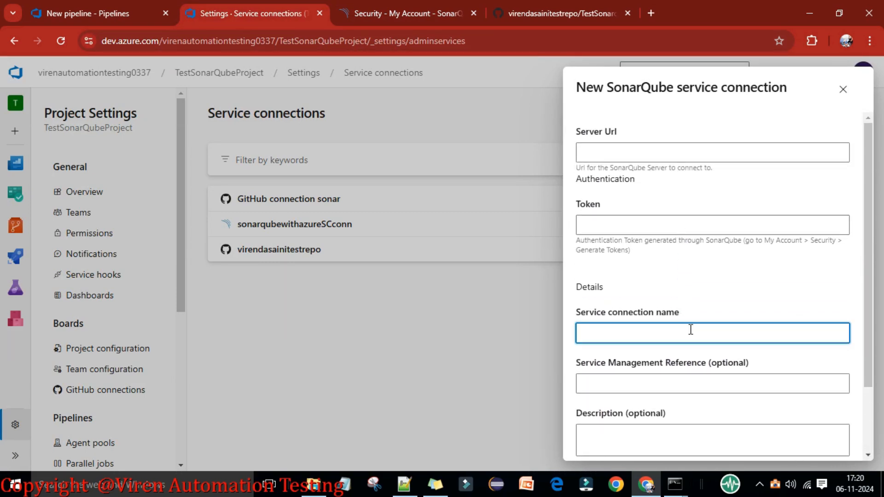
Return to the pipeline YAML and add a scannerMode input with the value other below the SonarQube input
{"action": "left_click", "coordinate": [94, 13]}
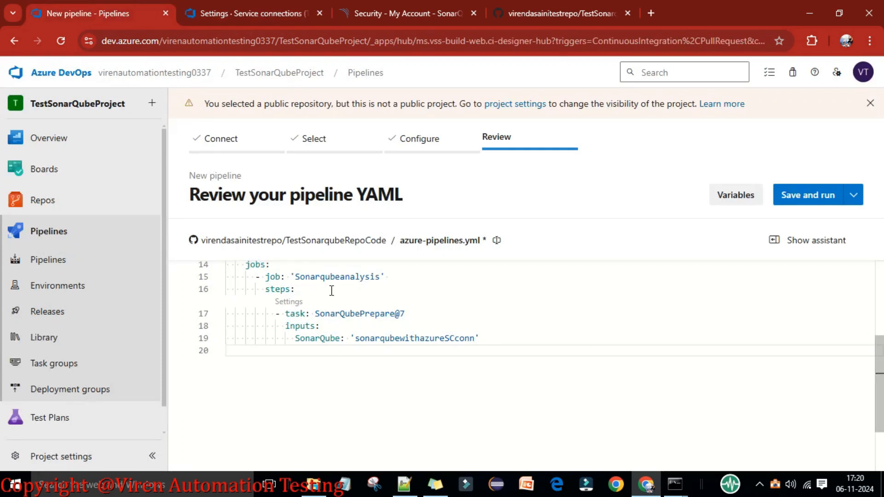
{"action": "left_click_drag", "start_coordinate": [489, 340], "coordinate": [350, 340]}
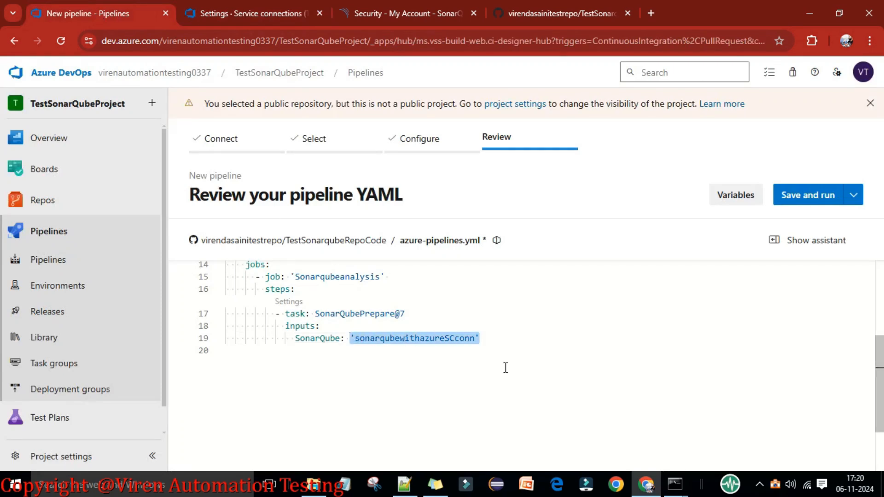
{"action": "left_click", "coordinate": [315, 351]}
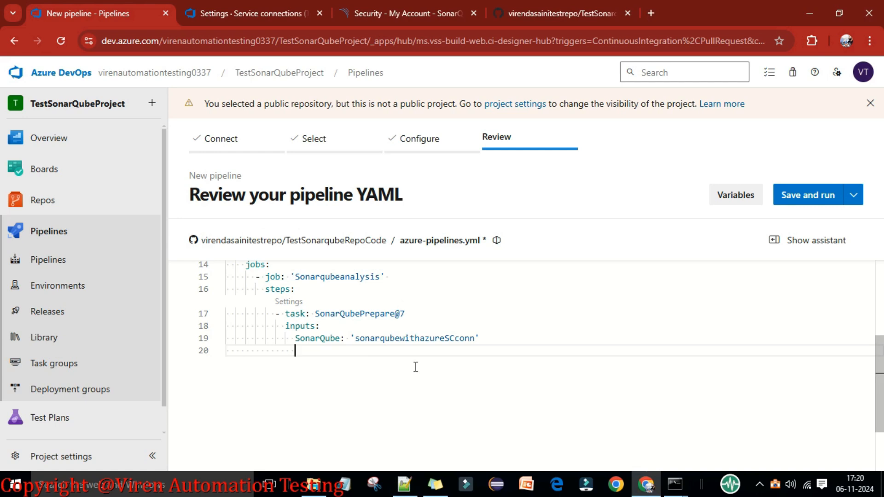
{"action": "type", "text": "s"}
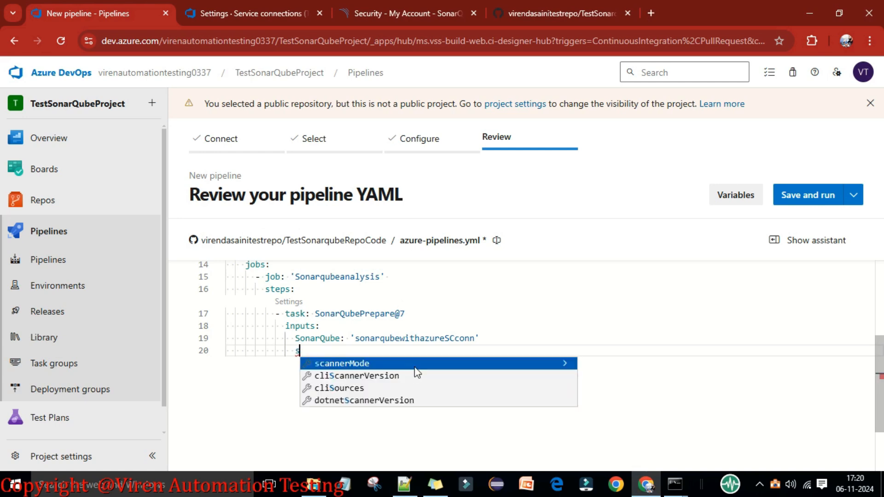
{"action": "left_click", "coordinate": [416, 367]}
{"action": "type", "text": ":"}
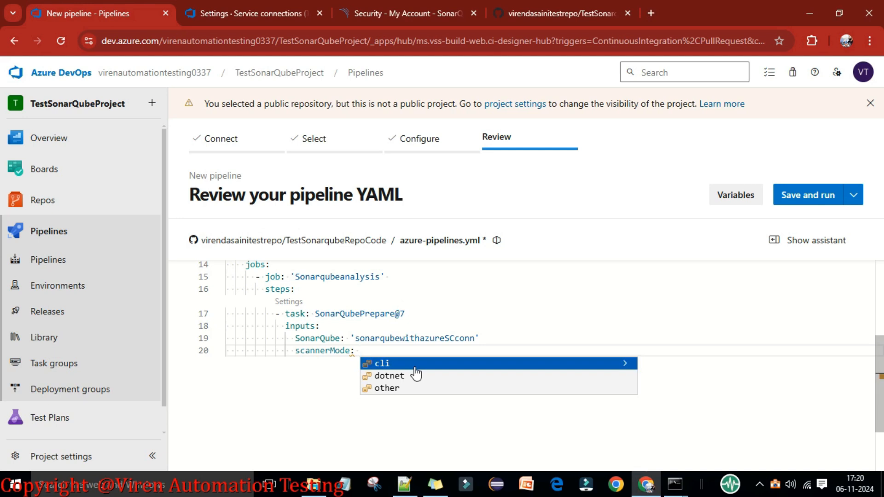
{"action": "key", "text": "Down"}
{"action": "key", "text": "Down"}
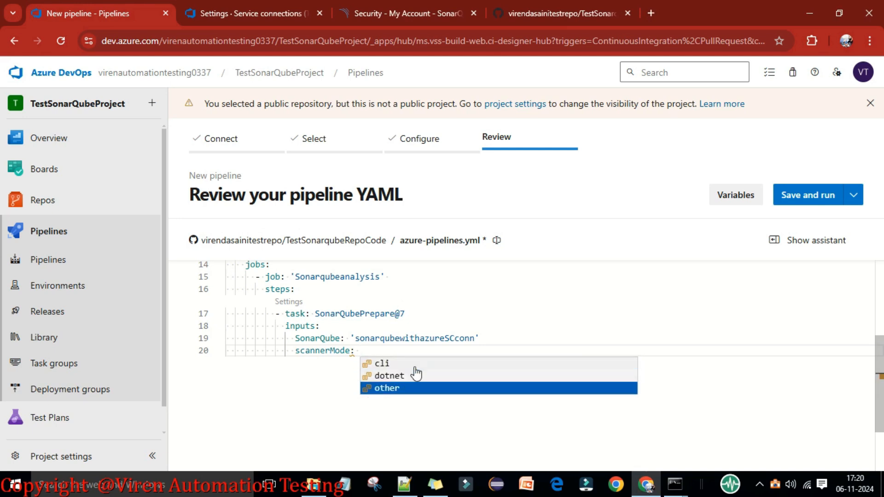
{"action": "key", "text": "Return"}
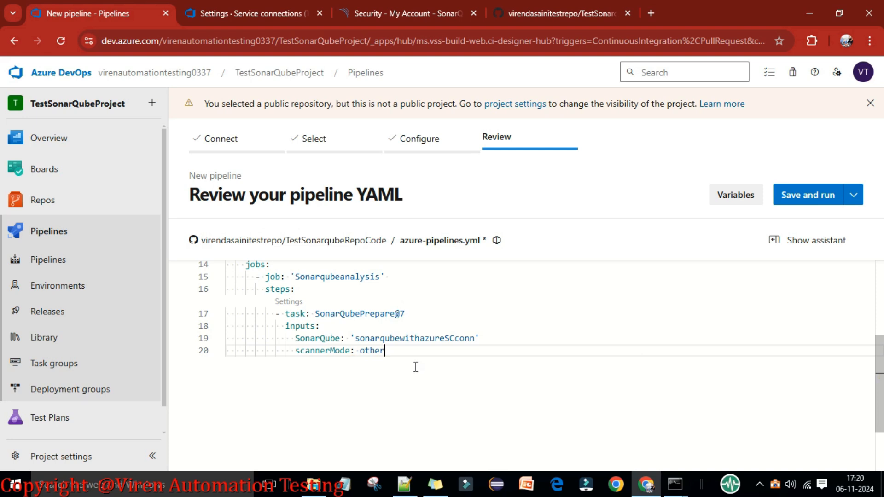
Enclose the scannerMode input's value other in single quotes
{"action": "key", "text": "Return"}
{"action": "left_click", "coordinate": [393, 351]}
{"action": "left_click", "coordinate": [363, 351]}
{"action": "left_click", "coordinate": [409, 353]}
Add a projectKey input without a value on a new line below scannerMode
{"action": "key", "text": "Return"}
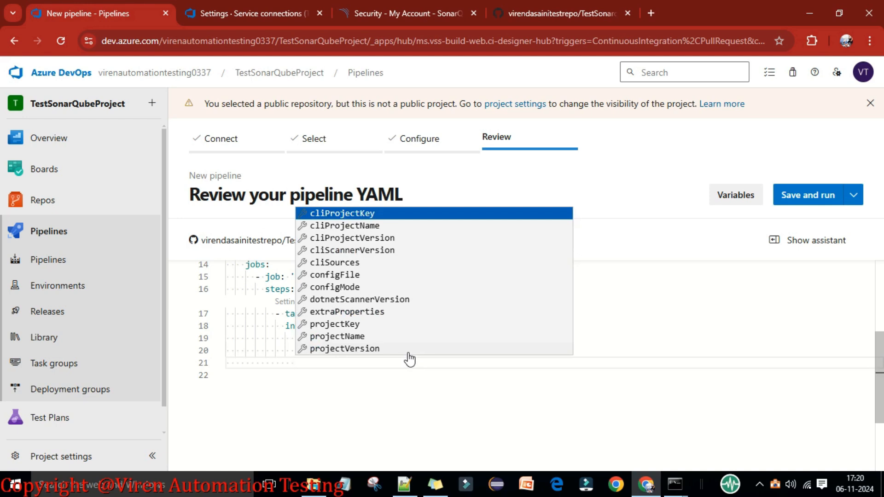
{"action": "key", "text": "Down"}
{"action": "key", "text": "Down"}
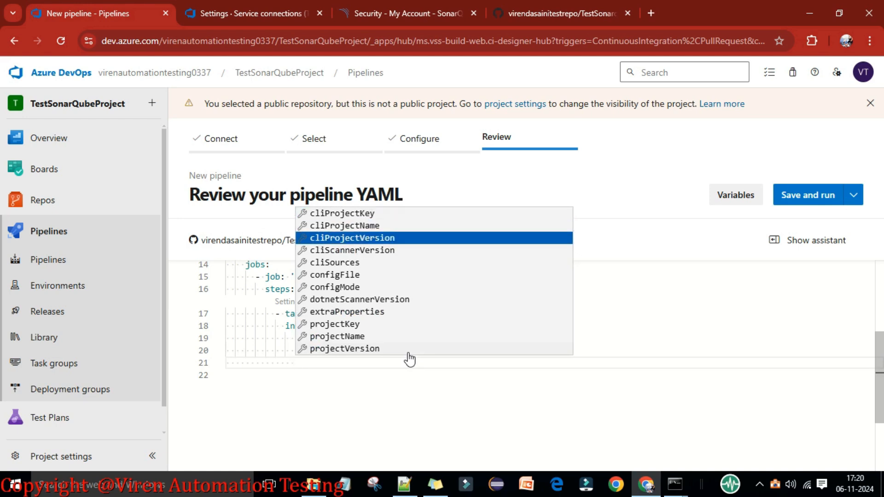
{"action": "key", "text": "Down"}
{"action": "key", "text": "Down"}
{"action": "key", "text": "Down"}
{"action": "key", "text": "Down"}
{"action": "key", "text": "Down"}
{"action": "key", "text": "Down"}
{"action": "key", "text": "Down"}
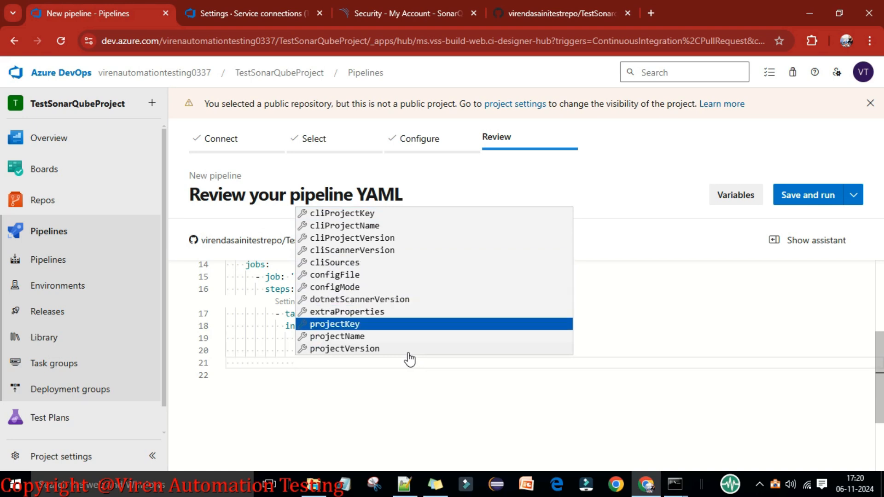
{"action": "key", "text": "Down"}
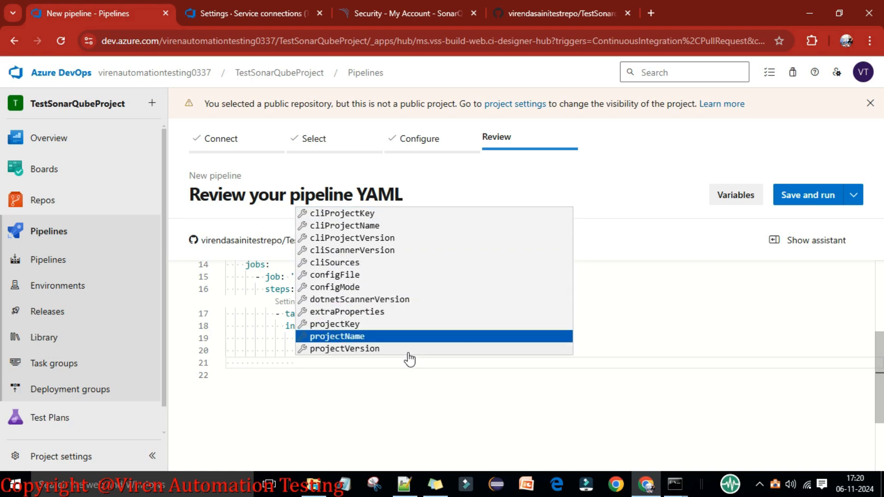
{"action": "key", "text": "Up"}
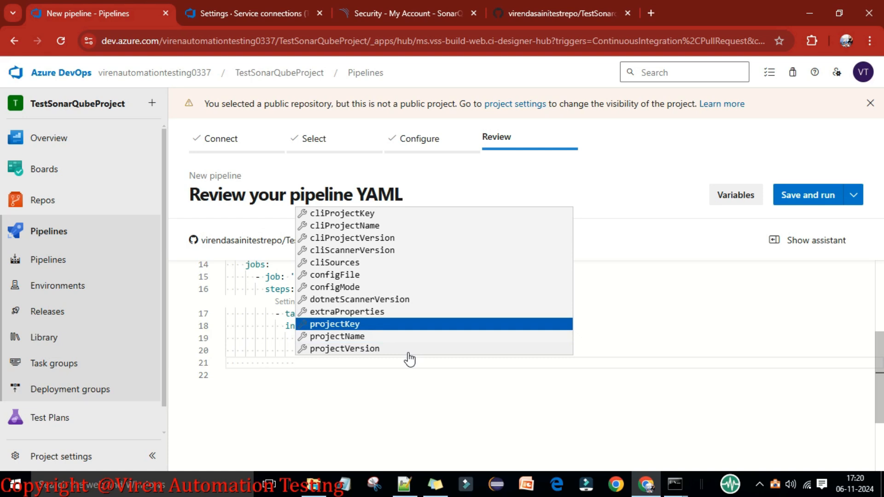
{"action": "key", "text": "Return"}
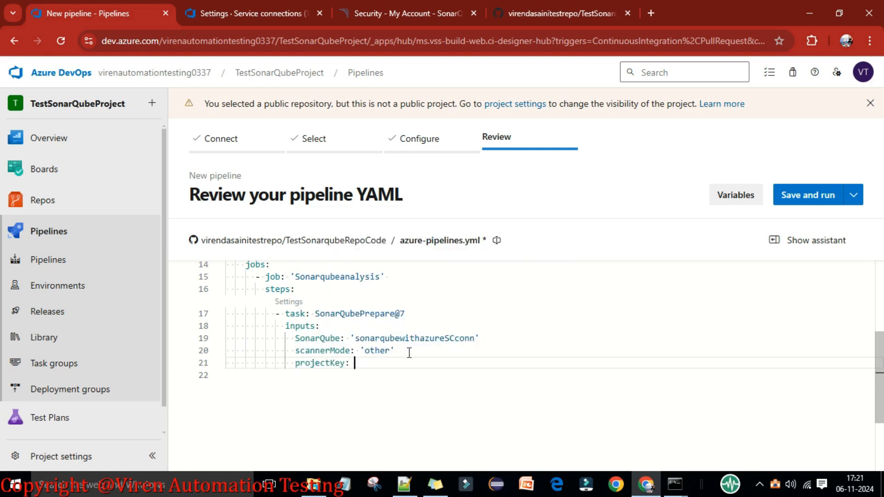
Set the projectKey input's value to 'TestYAMLSonarQubeKey' in single quotes
{"action": "type", "text": "''"}
{"action": "type", "text": "TestYAML"}
{"action": "type", "text": "Sonar"}
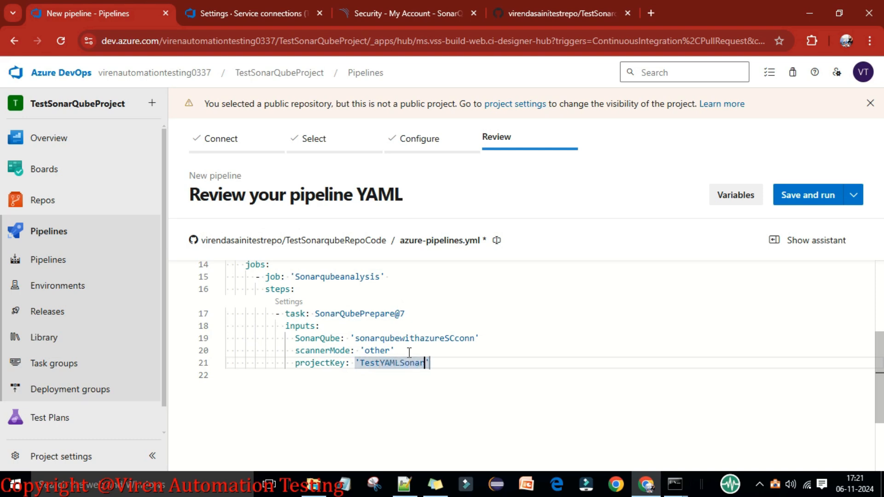
{"action": "type", "text": "QubeKey"}
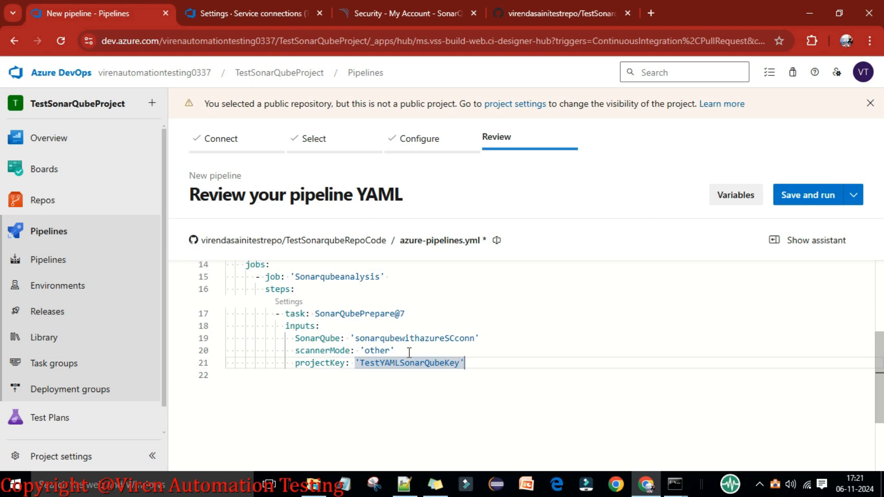
{"action": "key", "text": "Left"}
Add a projectName input without a value on a new line below projectKey
{"action": "key", "text": "Return"}
{"action": "key", "text": "Down"}
{"action": "key", "text": "Down"}
{"action": "key", "text": "Down"}
{"action": "key", "text": "Down"}
{"action": "key", "text": "Down"}
{"action": "key", "text": "Down"}
{"action": "key", "text": "Down"}
{"action": "key", "text": "Down"}
{"action": "key", "text": "Down"}
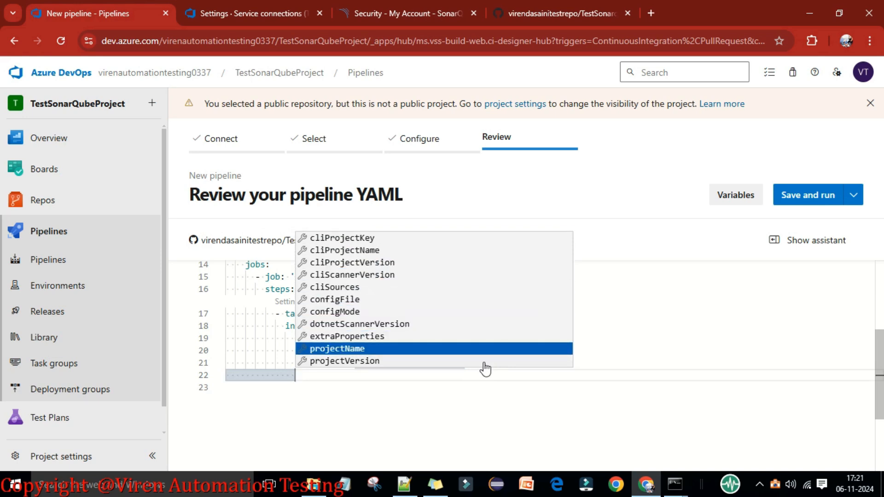
{"action": "key", "text": "Return"}
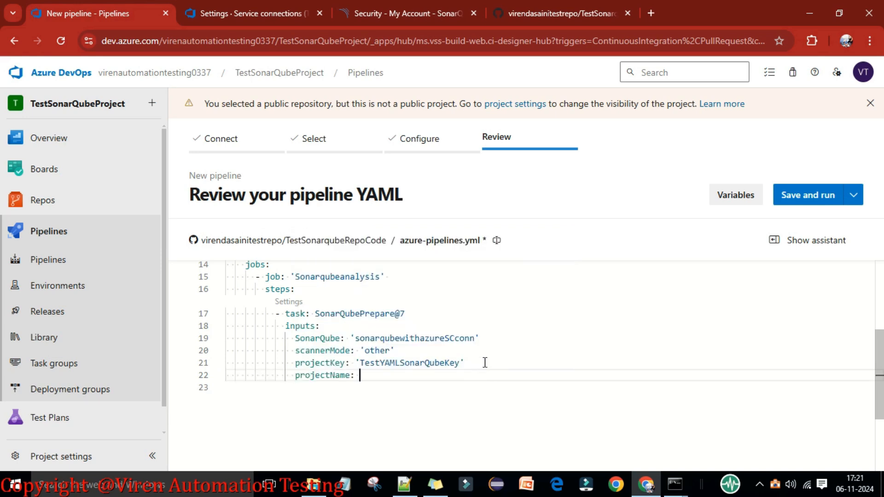
Set the projectName input's value to 'TestYAMLSonarQubeName' in single quotes, reusing the projectKey text
{"action": "type", "text": "''"}
{"action": "key", "text": "Left"}
{"action": "left_click_drag", "start_coordinate": [458, 362], "coordinate": [361, 363]}
{"action": "key", "text": "ctrl+c"}
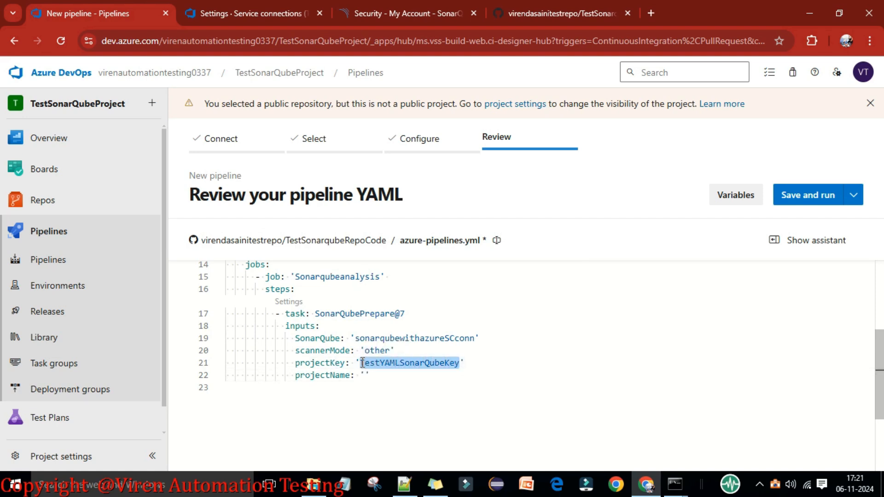
{"action": "left_click", "coordinate": [366, 375]}
{"action": "key", "text": "ctrl+v"}
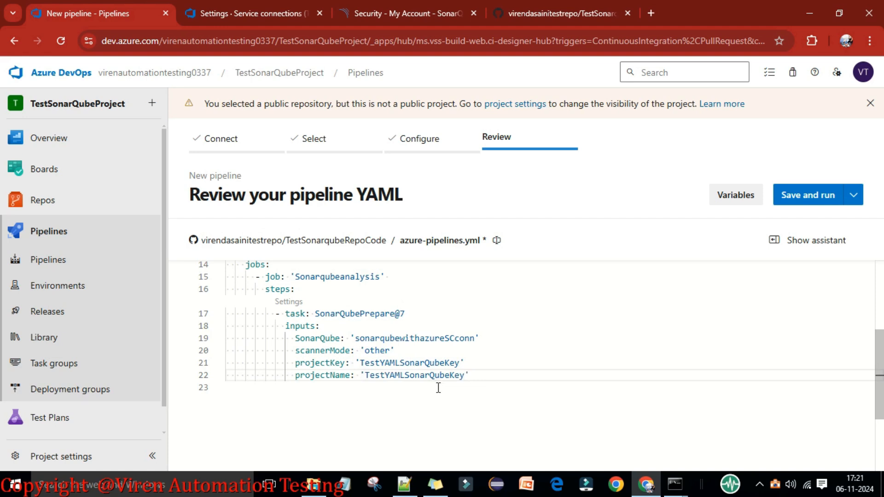
{"action": "key", "text": "BackSpace"}
{"action": "key", "text": "BackSpace"}
{"action": "key", "text": "BackSpace"}
{"action": "type", "text": "Name"}
Add an empty line below the projectName input in the SonarQubePrepare@7 task
{"action": "left_click", "coordinate": [483, 372]}
{"action": "key", "text": "Return"}
{"action": "key", "text": "ctrl+space"}
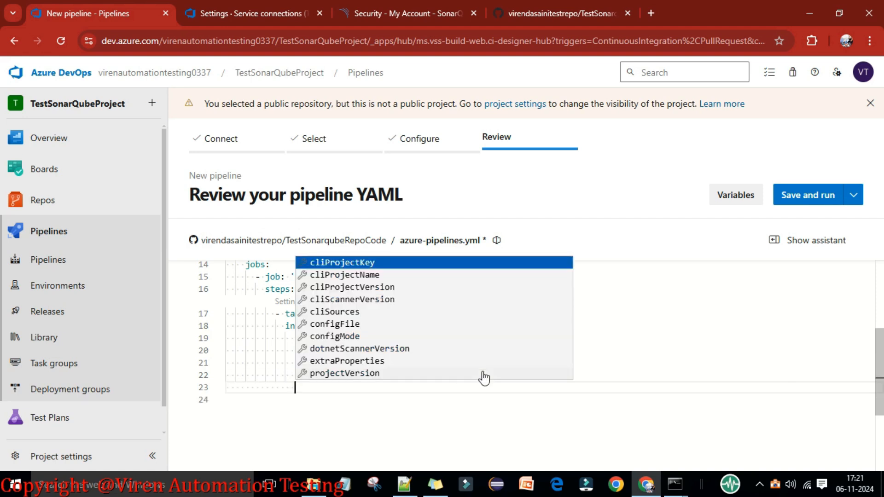
{"action": "key", "text": "Escape"}
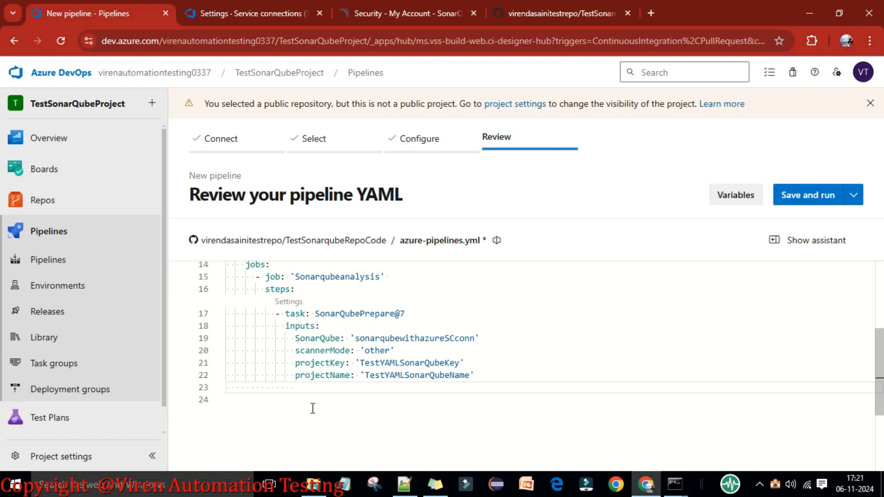
Review the checkoutcode and sonarqubeprepare stages in the pipeline YAML
{"action": "scroll", "coordinate": [378, 408], "scroll_direction": "up", "scroll_amount": 1}
{"action": "scroll", "coordinate": [378, 408], "scroll_direction": "up", "scroll_amount": 2}
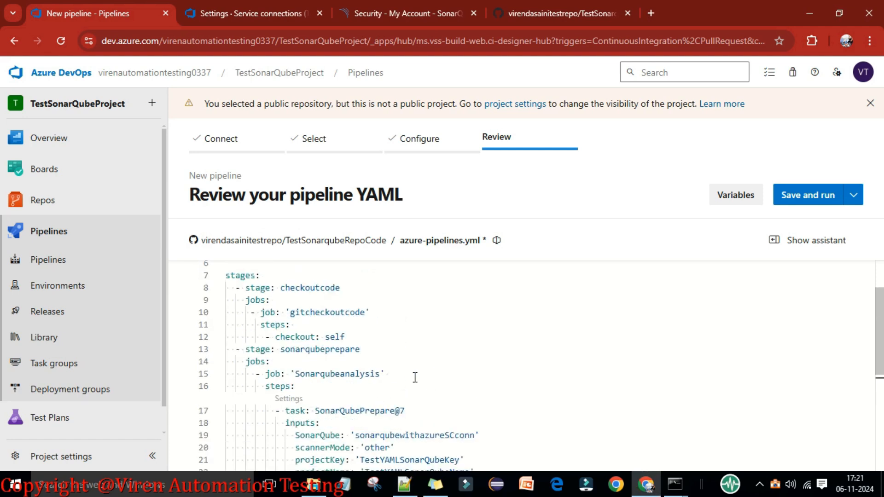
{"action": "scroll", "coordinate": [431, 371], "scroll_direction": "down", "scroll_amount": 1}
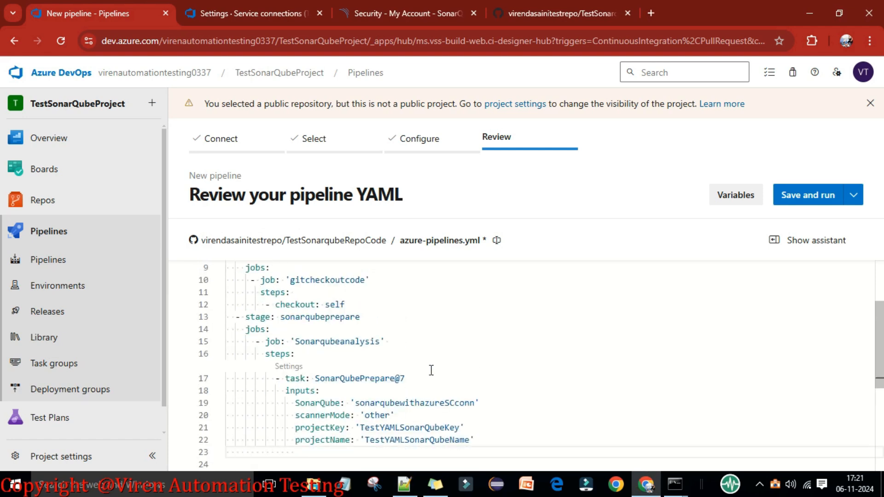
{"action": "scroll", "coordinate": [431, 370], "scroll_direction": "up", "scroll_amount": 2}
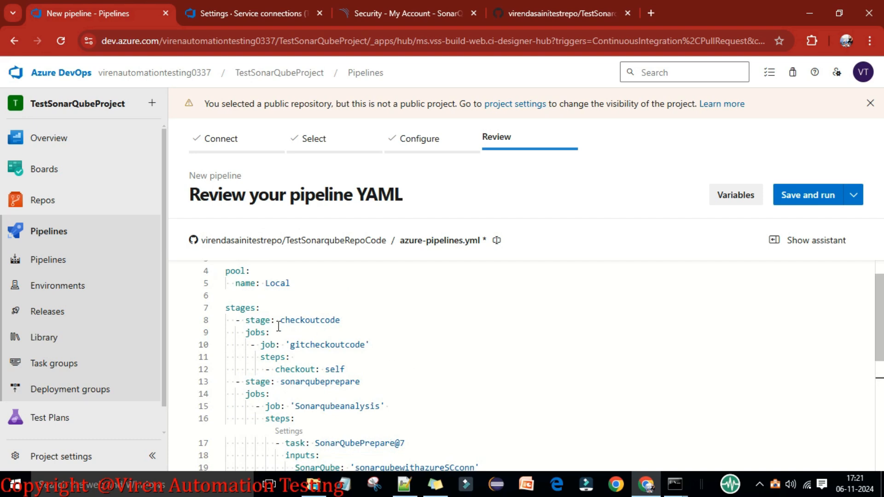
{"action": "scroll", "coordinate": [409, 324], "scroll_direction": "down", "scroll_amount": 1}
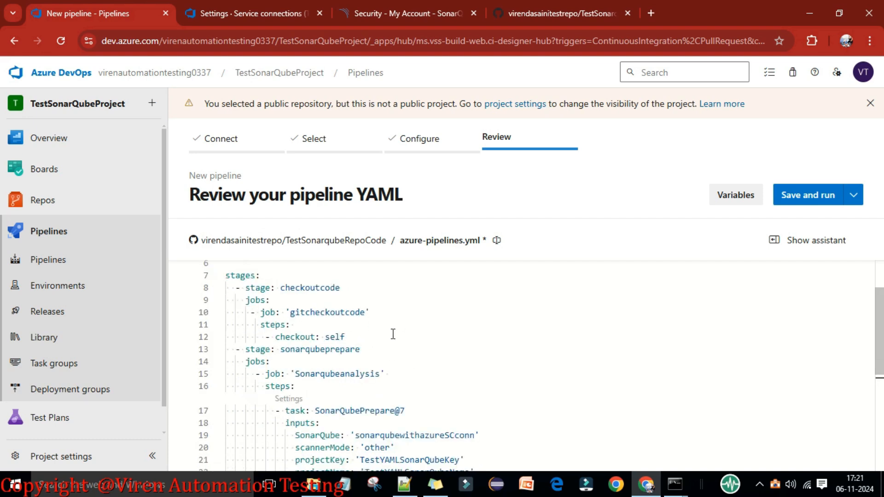
{"action": "left_click", "coordinate": [364, 350]}
{"action": "scroll", "coordinate": [457, 341], "scroll_direction": "down", "scroll_amount": 2}
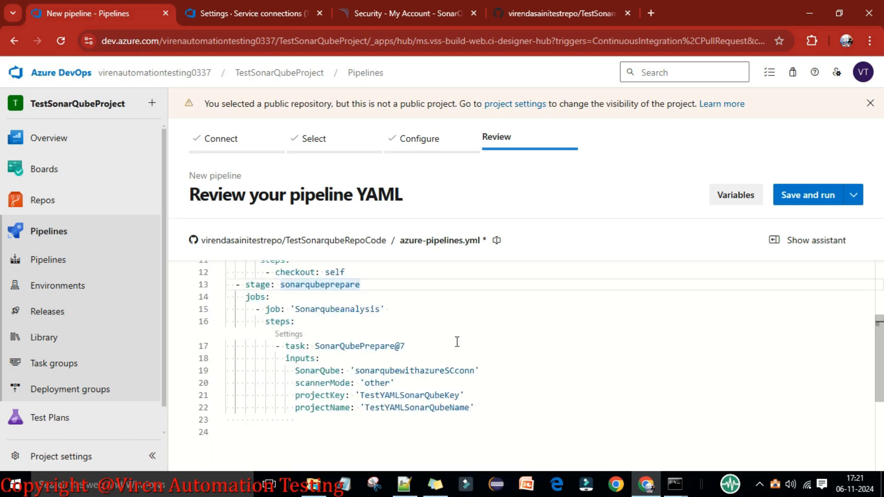
Add a new stage named mavenbuild below the sonarqubeprepare stage, aligned with the other stages
{"action": "left_click", "coordinate": [236, 419]}
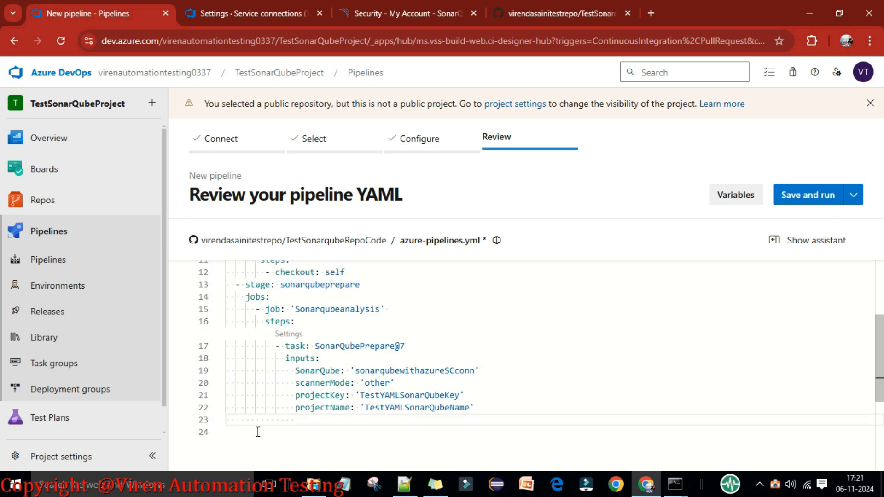
{"action": "key", "text": "Return"}
{"action": "key", "text": "ctrl+space"}
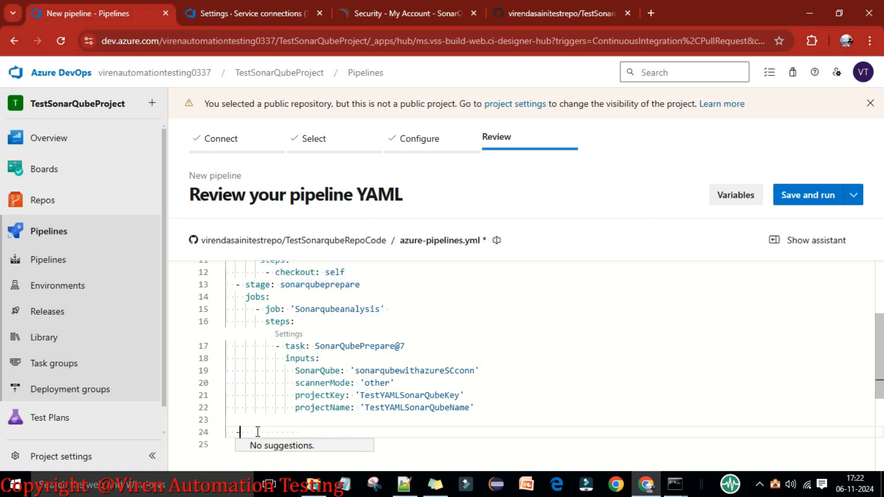
{"action": "type", "text": "-"}
{"action": "key", "text": "Return"}
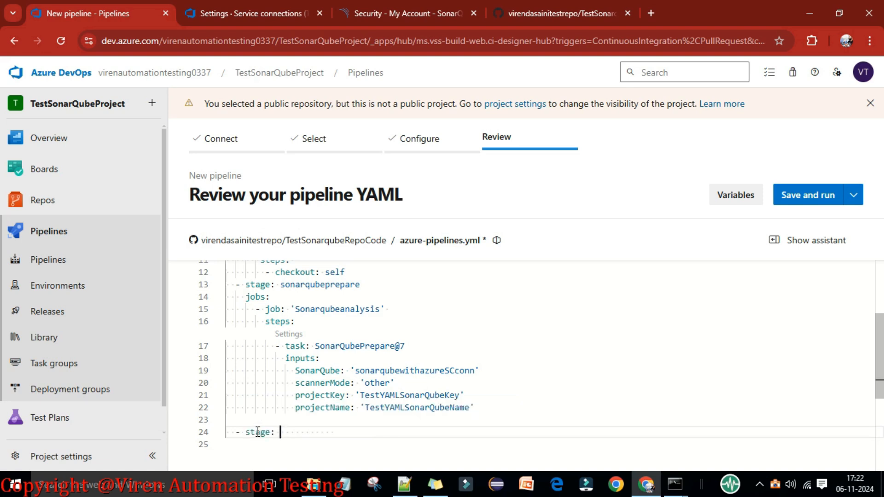
{"action": "type", "text": "mavenbuildjob"}
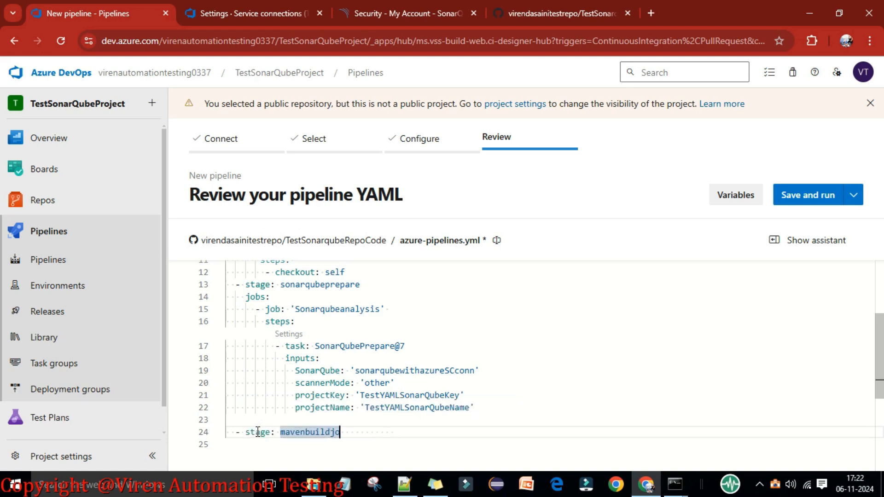
{"action": "key", "text": "BackSpace"}
{"action": "key", "text": "BackSpace"}
{"action": "key", "text": "BackSpace"}
Add a jobs section with an unnamed job entry under the mavenbuild stage
{"action": "key", "text": "Return"}
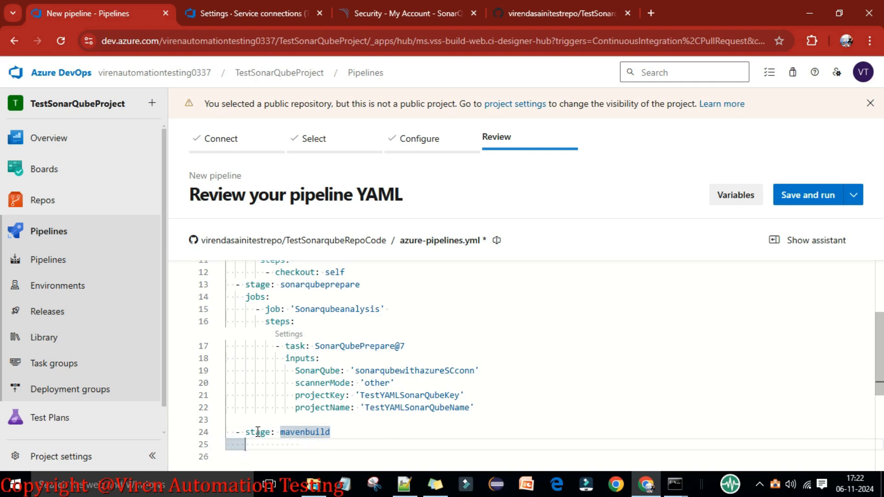
{"action": "type", "text": "jobs:"}
{"action": "key", "text": "Return"}
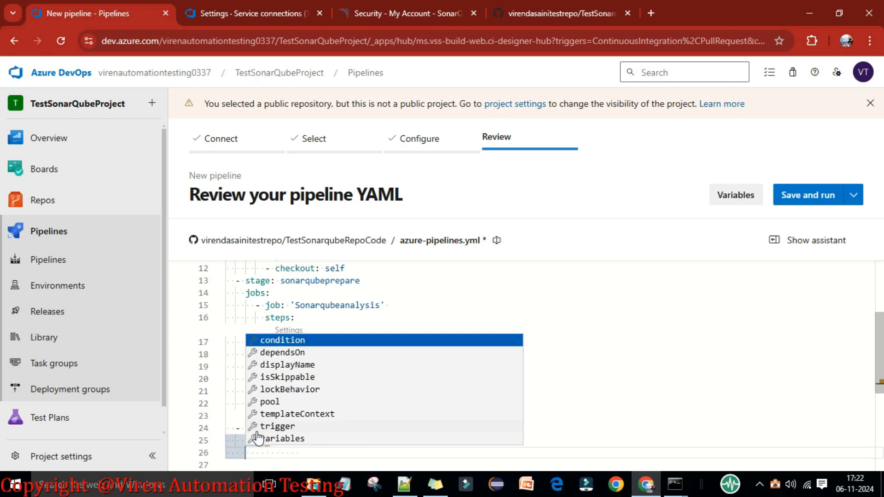
{"action": "type", "text": "-"}
{"action": "key", "text": "Down"}
{"action": "key", "text": "Return"}
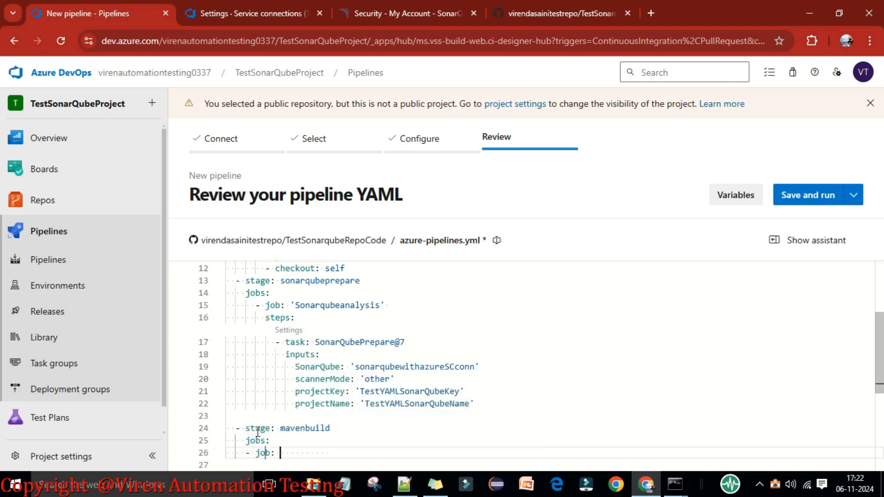
Name the mavenbuild stage's job 'buildAndScancode' without spaces, in single quotes
{"action": "type", "text": "build and scan"}
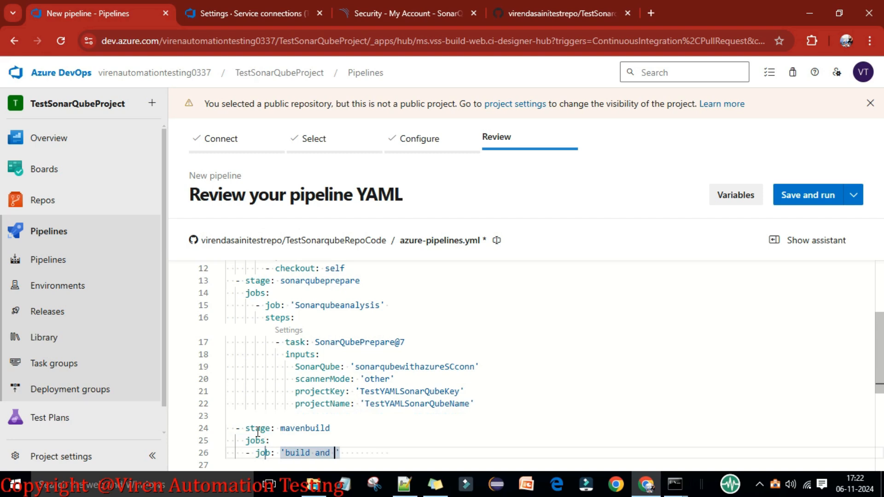
{"action": "type", "text": " co"}
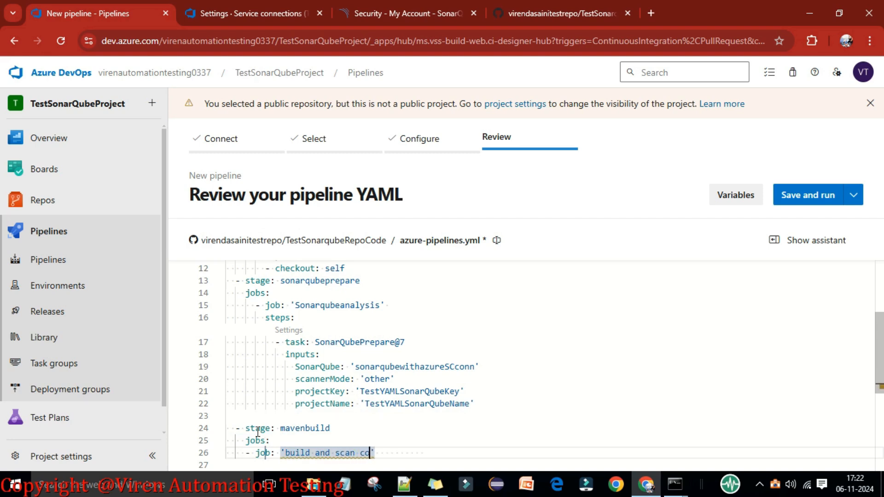
{"action": "key", "text": "BackSpace"}
{"action": "key", "text": "BackSpace"}
{"action": "key", "text": "BackSpace"}
{"action": "key", "text": "BackSpace"}
{"action": "key", "text": "BackSpace"}
{"action": "key", "text": "BackSpace"}
{"action": "key", "text": "BackSpace"}
{"action": "key", "text": "BackSpace"}
{"action": "key", "text": "BackSpace"}
{"action": "key", "text": "BackSpace"}
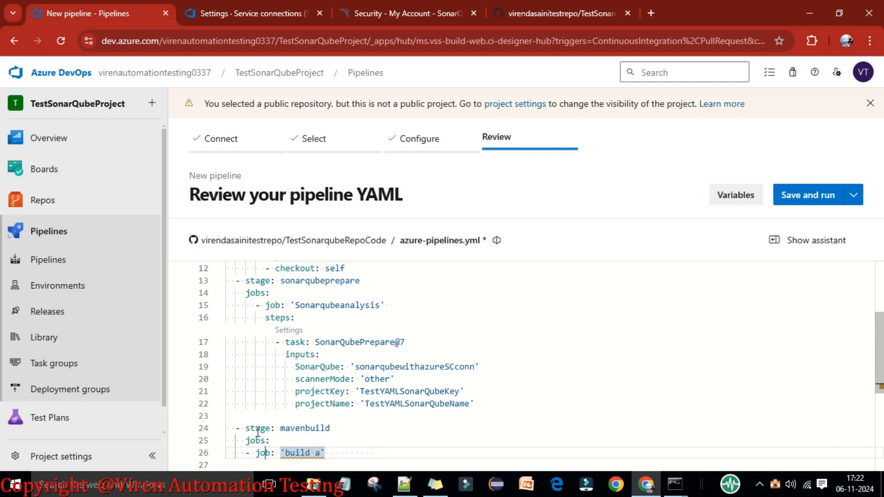
{"action": "key", "text": "BackSpace"}
{"action": "key", "text": "BackSpace"}
{"action": "type", "text": "andScancode"}
{"action": "scroll", "coordinate": [315, 345], "scroll_direction": "down", "scroll_amount": 2}
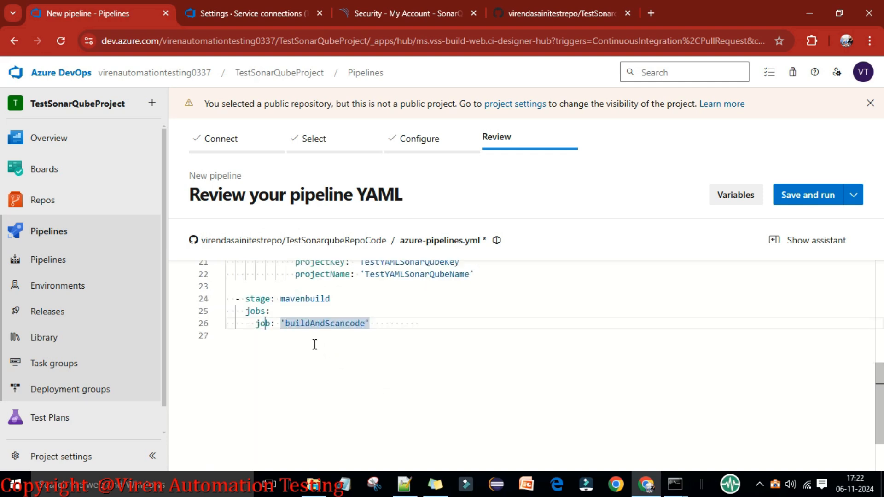
{"action": "left_click_drag", "start_coordinate": [373, 323], "coordinate": [286, 323]}
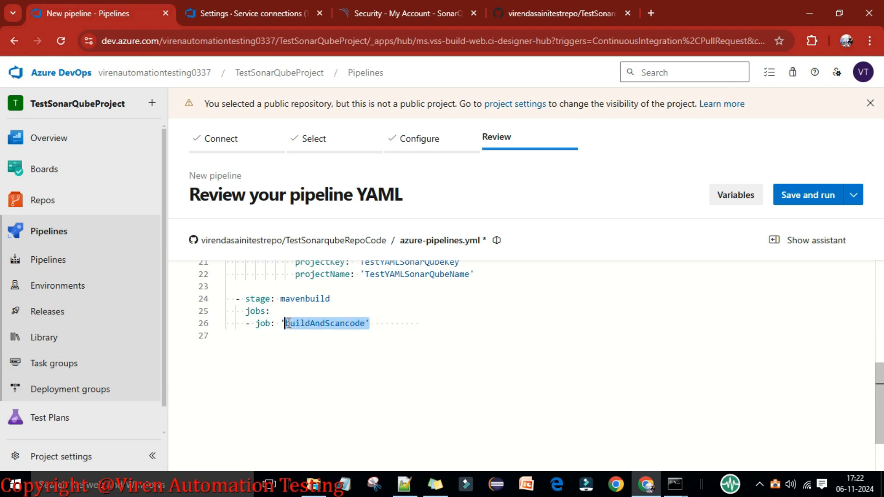
{"action": "left_click", "coordinate": [417, 346]}
Add a steps section with an empty list item under the buildAndScancode job
{"action": "scroll", "coordinate": [418, 346], "scroll_direction": "up", "scroll_amount": 2}
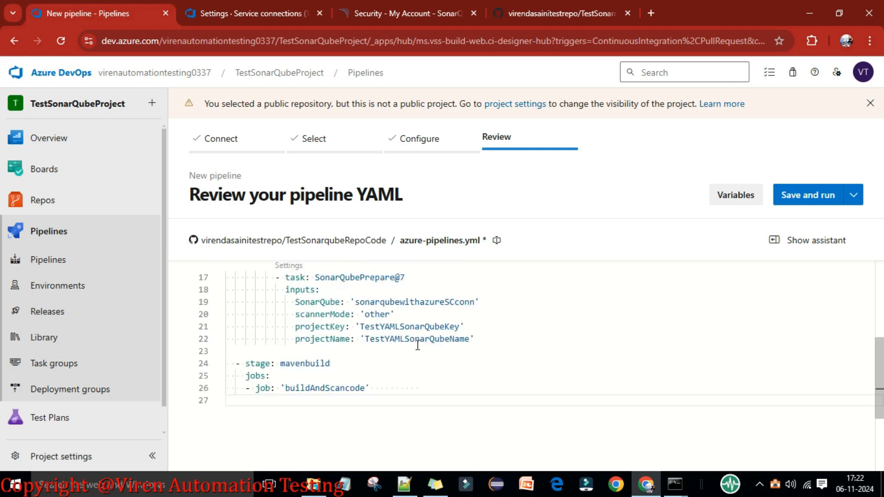
{"action": "scroll", "coordinate": [418, 345], "scroll_direction": "up", "scroll_amount": 2}
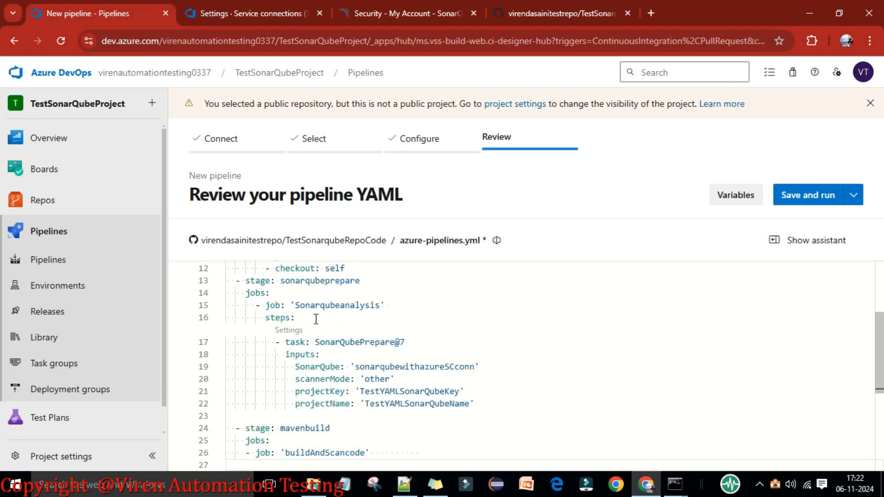
{"action": "scroll", "coordinate": [316, 319], "scroll_direction": "down", "scroll_amount": 2}
{"action": "left_click", "coordinate": [375, 389]}
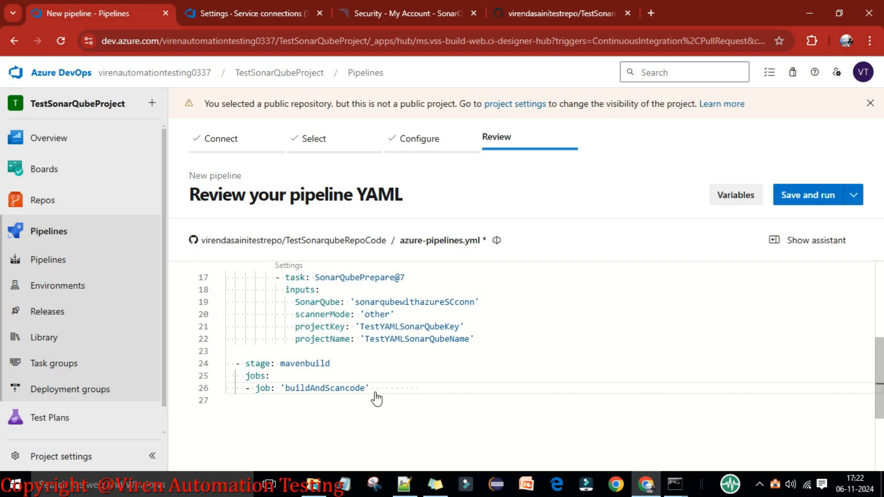
{"action": "key", "text": "Return"}
{"action": "key", "text": "ctrl+space"}
{"action": "type", "text": "s"}
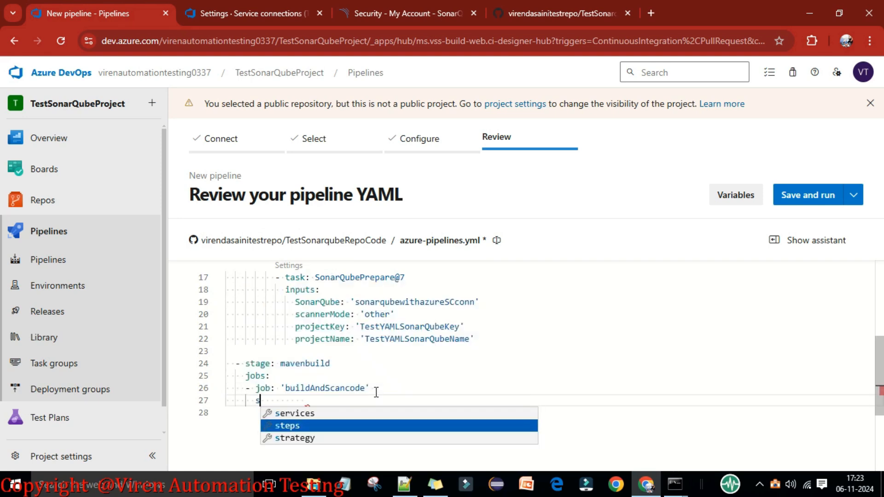
{"action": "key", "text": "Return"}
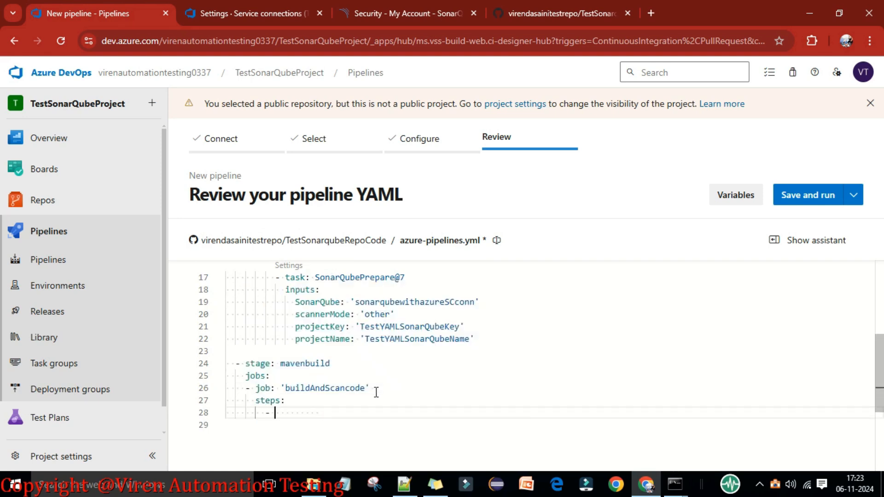
Add a Maven@4 task as the first step of the buildAndScancode job
{"action": "type", "text": "ta"}
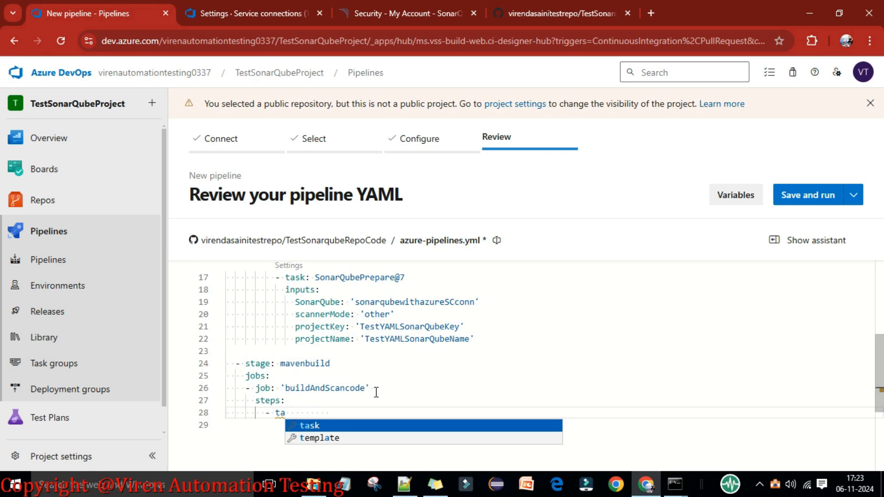
{"action": "key", "text": "Return"}
{"action": "type", "text": ": "}
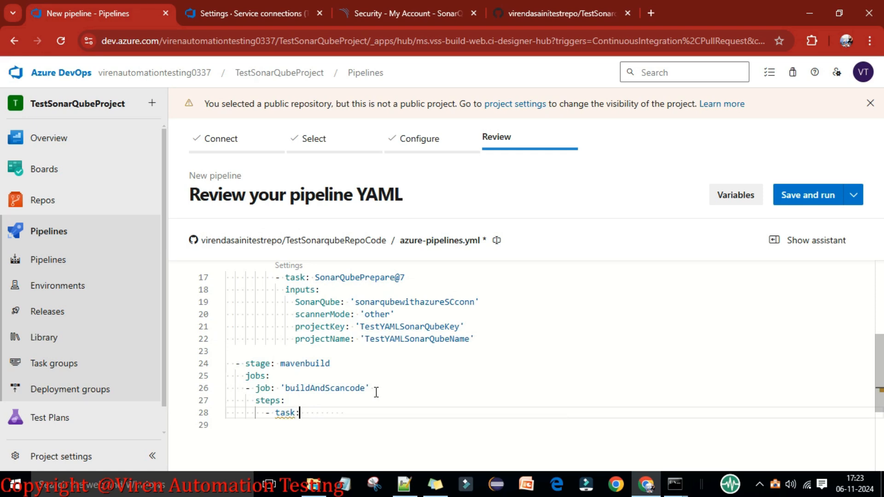
{"action": "type", "text": "maven"}
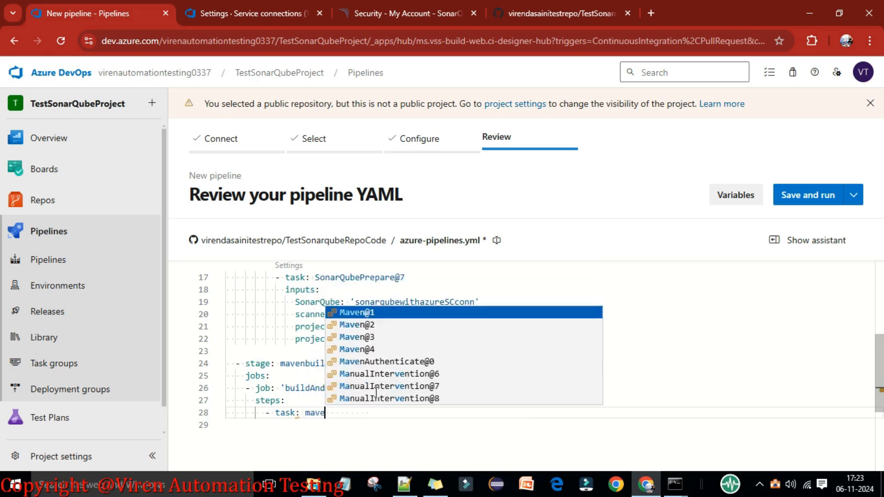
{"action": "key", "text": "Down"}
{"action": "key", "text": "Down"}
{"action": "key", "text": "Down"}
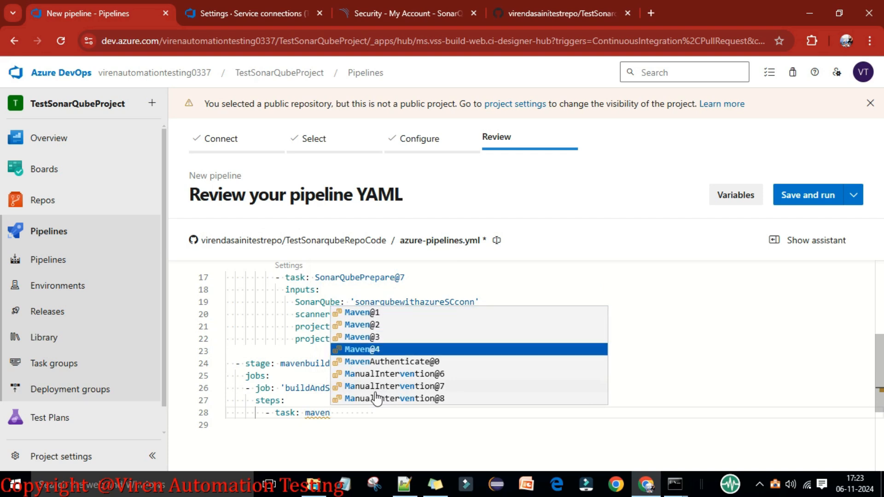
{"action": "key", "text": "Return"}
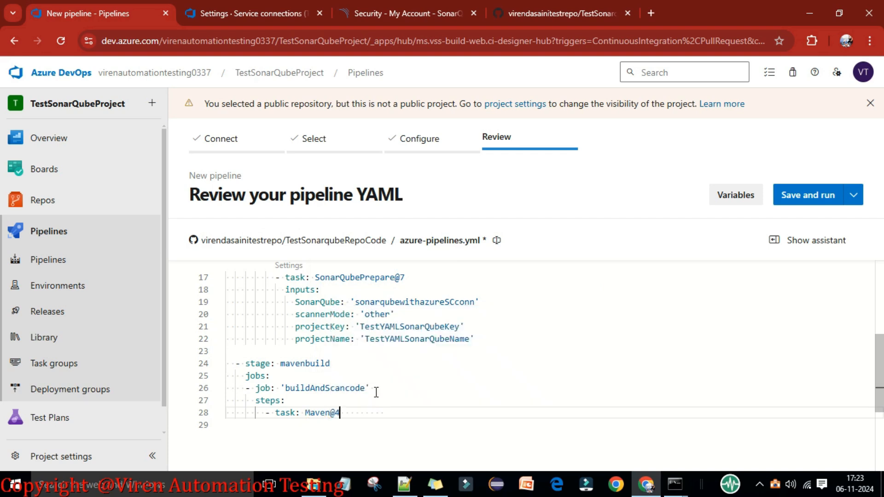
Add an inputs section under the Maven@4 task in the buildAndScancode job
{"action": "key", "text": "Return"}
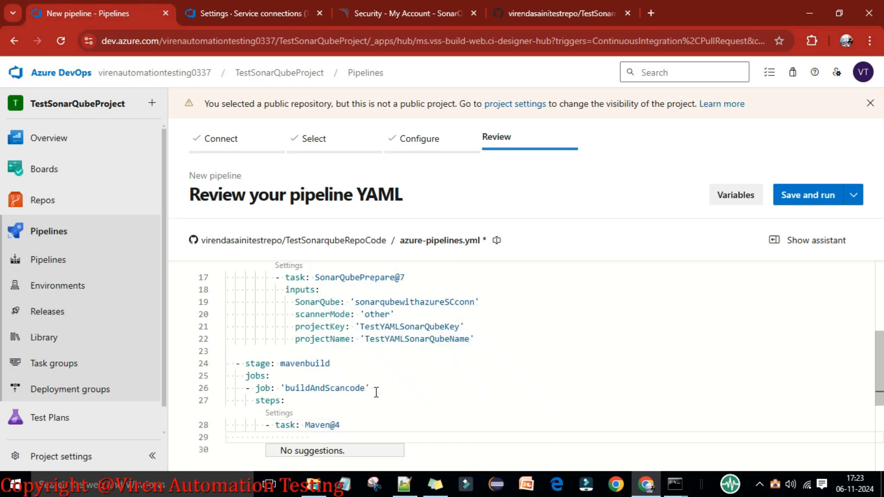
{"action": "key", "text": "Tab"}
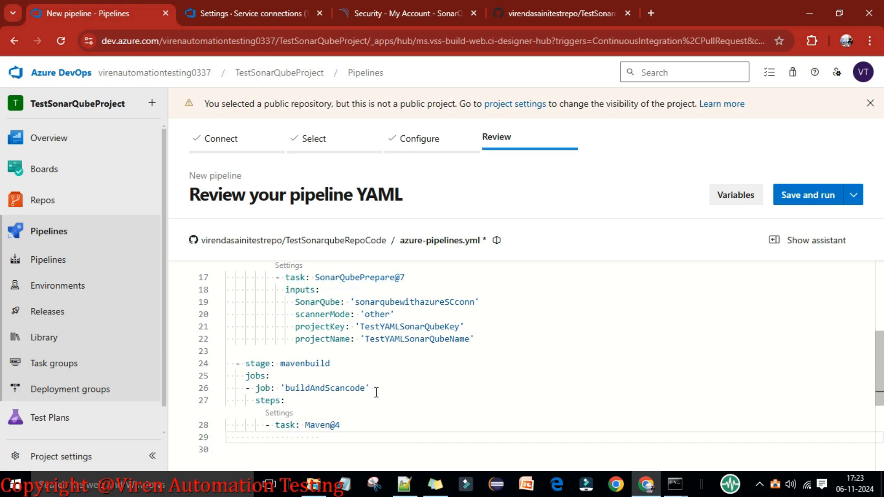
{"action": "type", "text": "inputs:"}
{"action": "key", "text": "Return"}
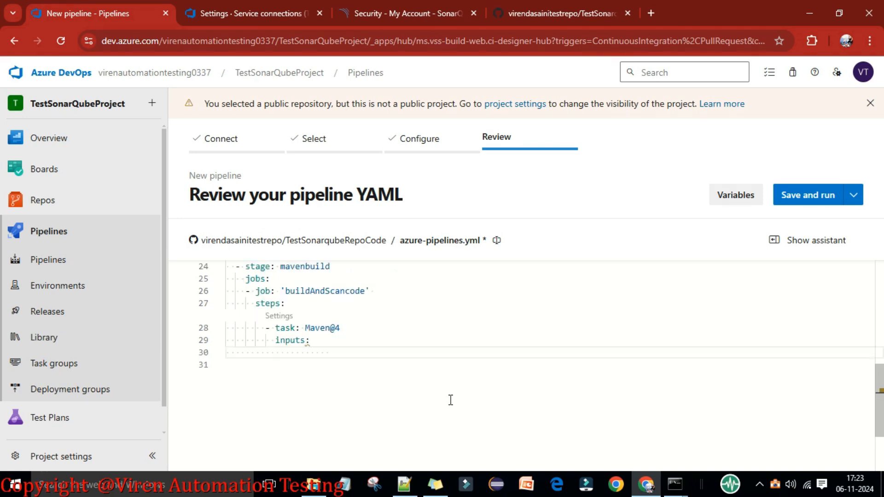
Add the mavenPomFile input to the Maven@4 task with the value 'pom.xml' in single quotes
{"action": "type", "text": "ma"}
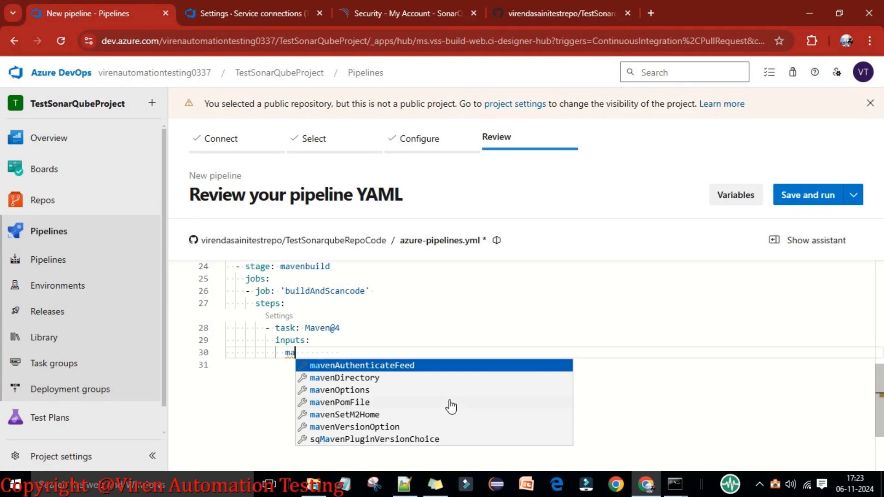
{"action": "type", "text": "ven"}
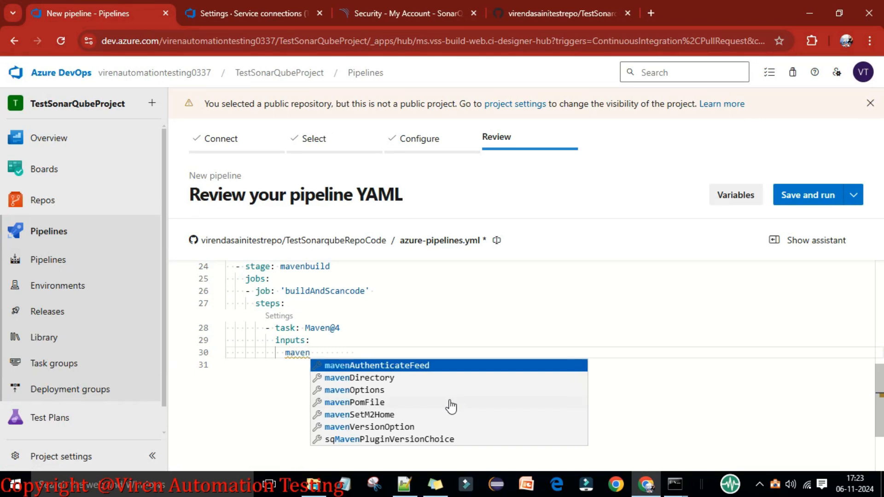
{"action": "key", "text": "Down"}
{"action": "key", "text": "Down"}
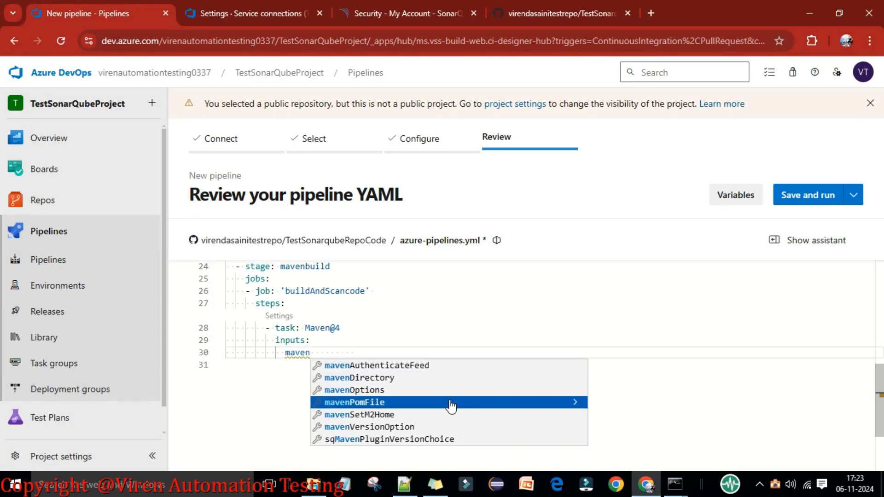
{"action": "key", "text": "Return"}
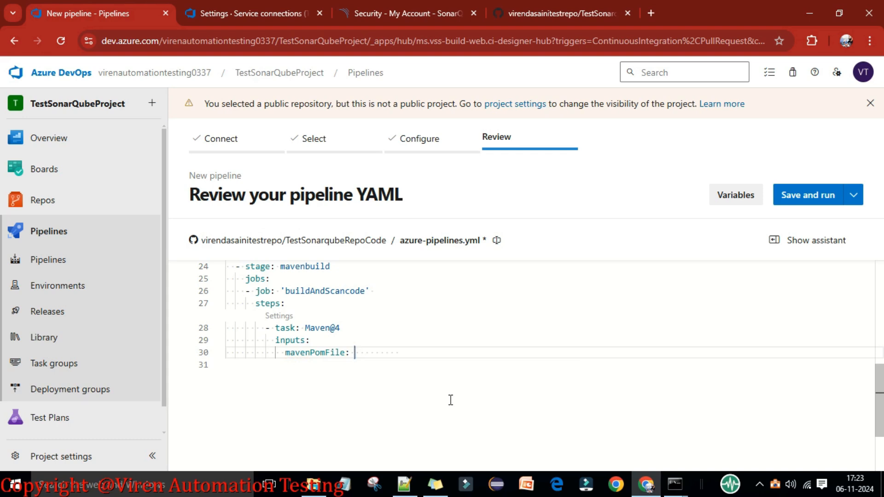
{"action": "type", "text": "''"}
{"action": "type", "text": "pom.xm"}
{"action": "type", "text": "l"}
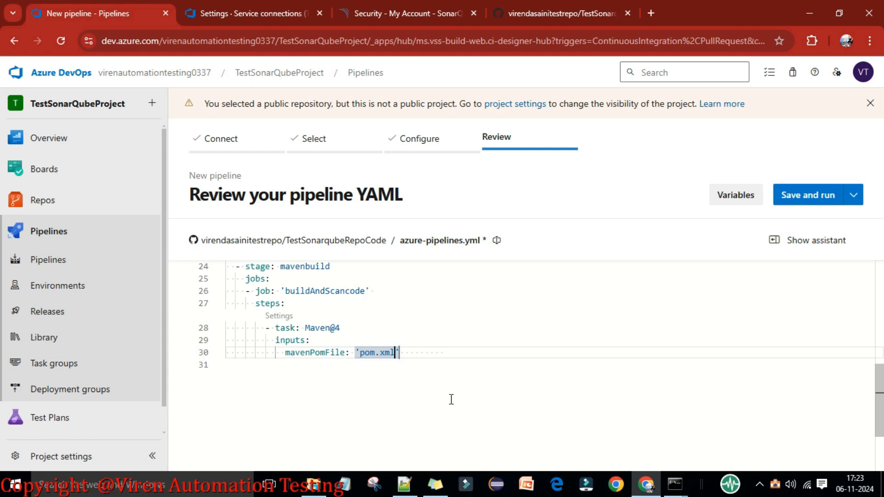
Add the goals input below mavenPomFile with the value 'clean install sonar:sonar' in single quotes
{"action": "left_click", "coordinate": [431, 353]}
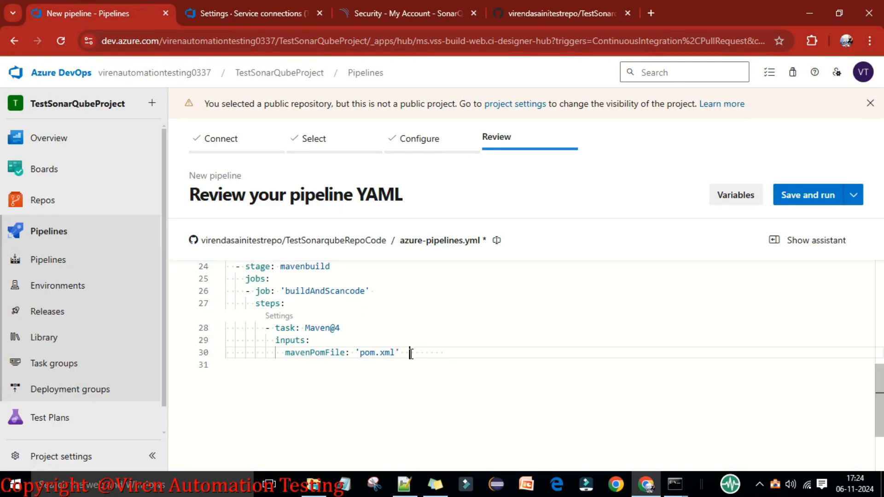
{"action": "key", "text": "Return"}
{"action": "key", "text": "ctrl+space"}
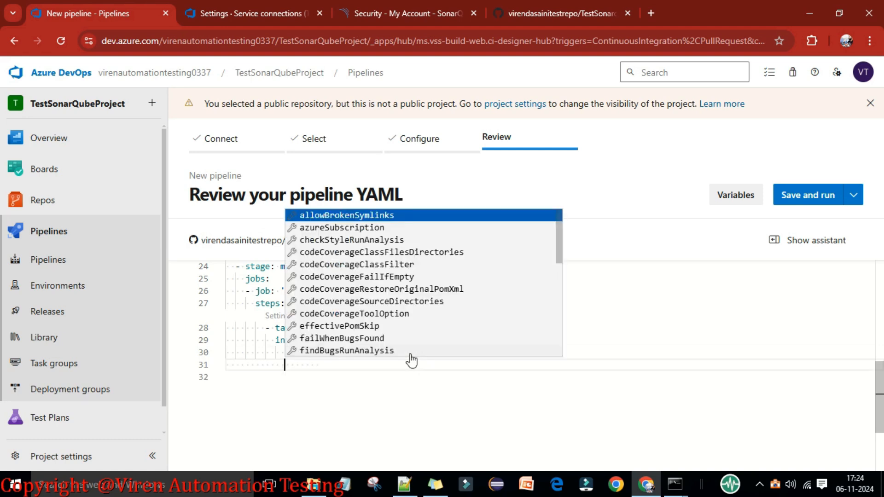
{"action": "type", "text": "goa"}
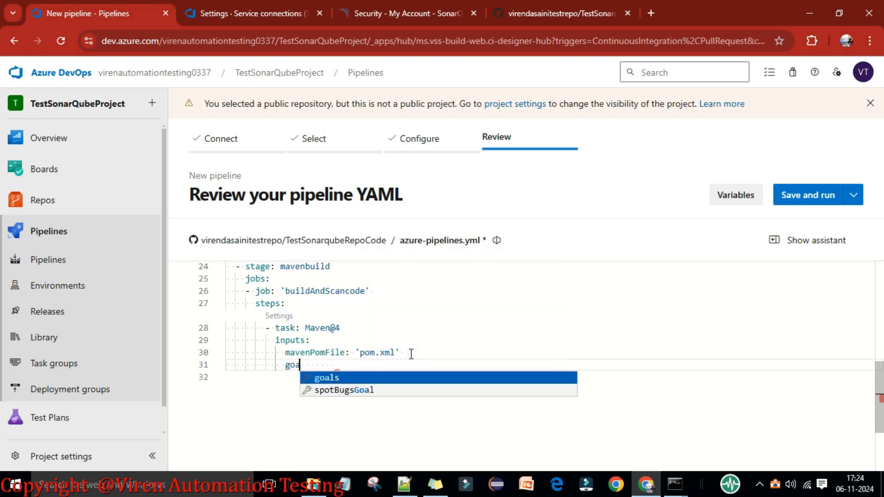
{"action": "key", "text": "Return"}
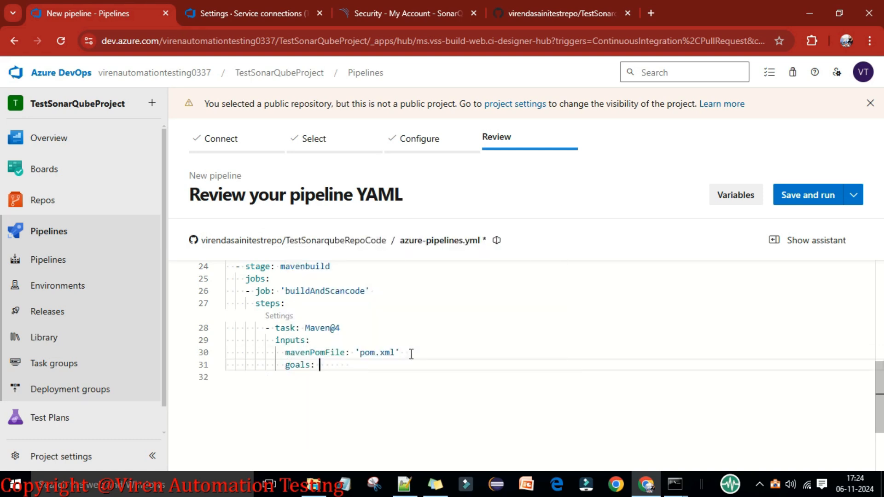
{"action": "type", "text": "'cela"}
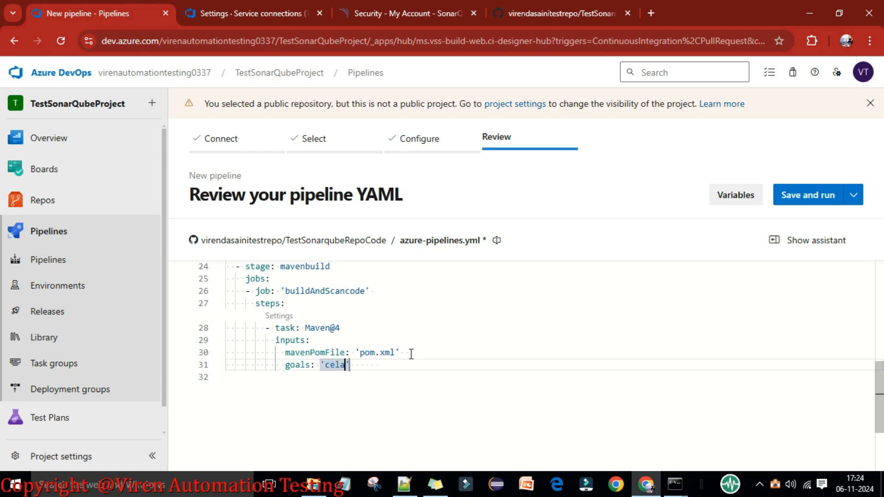
{"action": "key", "text": "BackSpace"}
{"action": "type", "text": "lean install "}
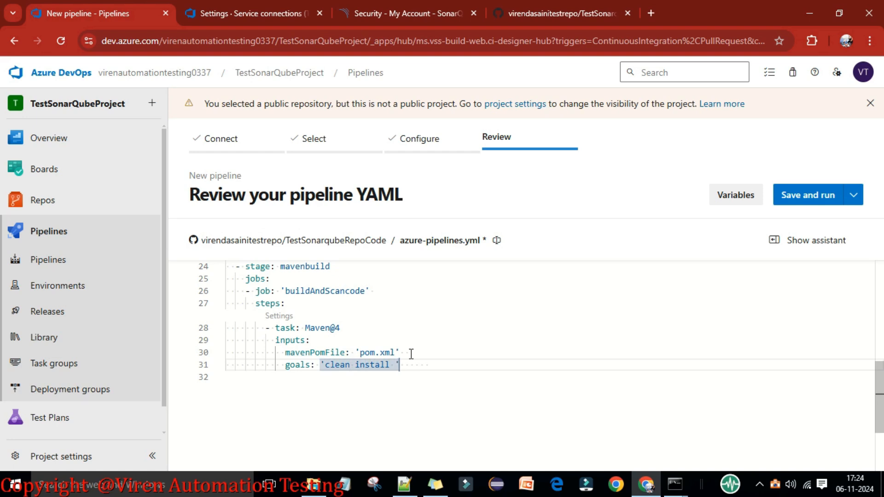
{"action": "type", "text": "sonar:sonar"}
{"action": "key", "text": "Right"}
Add the publishJUnitResults input on a new line below the goals
{"action": "key", "text": "Return"}
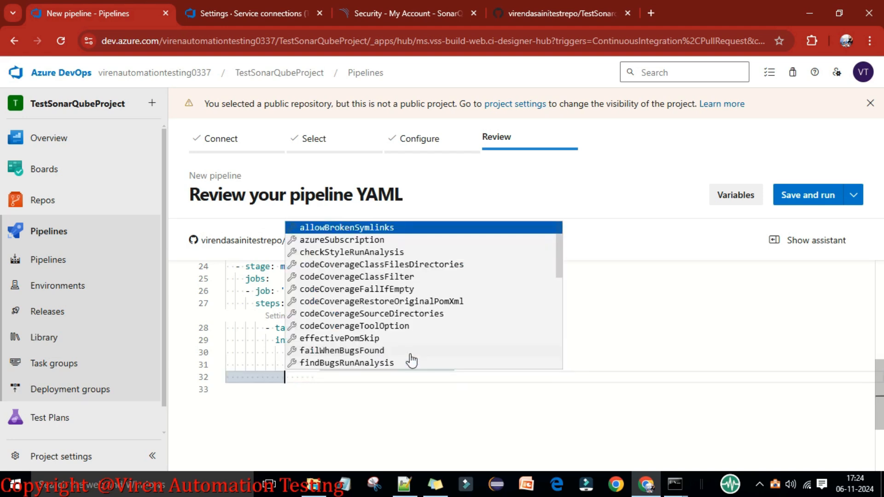
{"action": "key", "text": "Escape"}
{"action": "type", "text": "pub"}
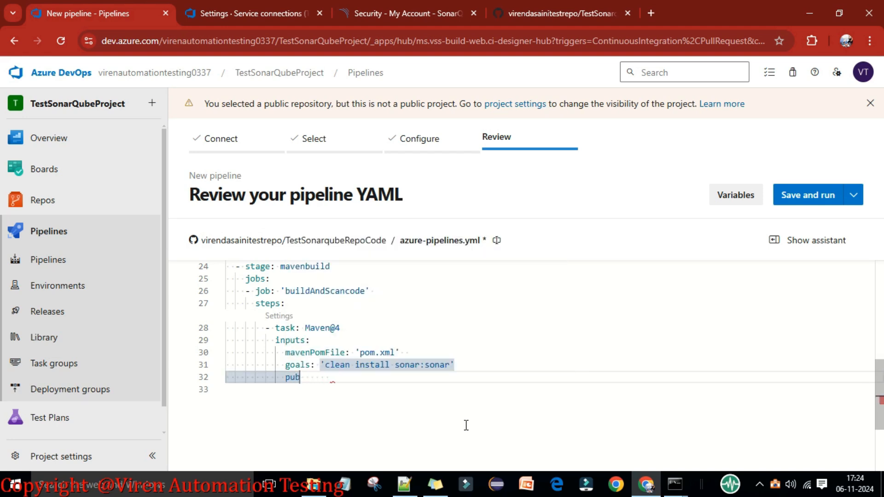
{"action": "key", "text": "BackSpace"}
{"action": "key", "text": "BackSpace"}
{"action": "key", "text": "BackSpace"}
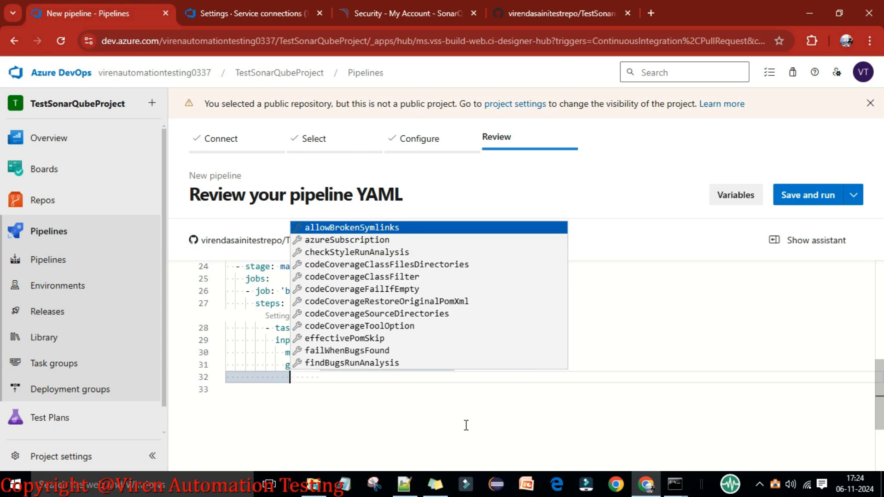
{"action": "type", "text": "p"}
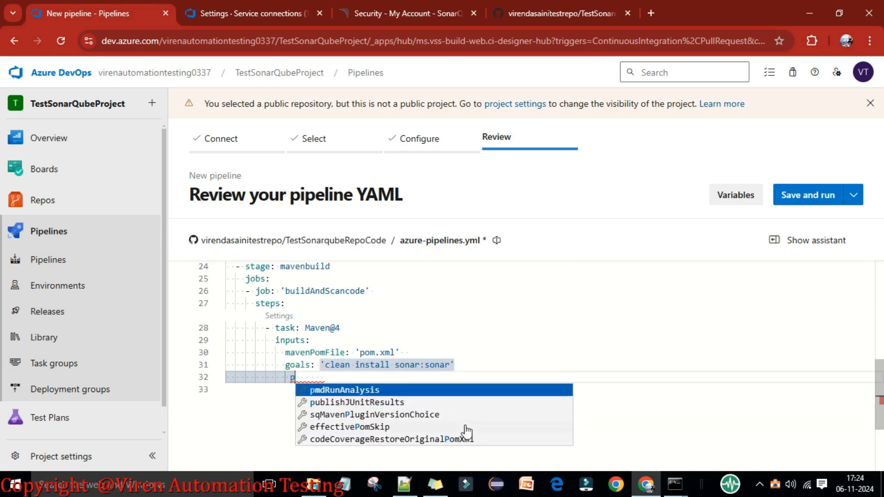
{"action": "key", "text": "Down"}
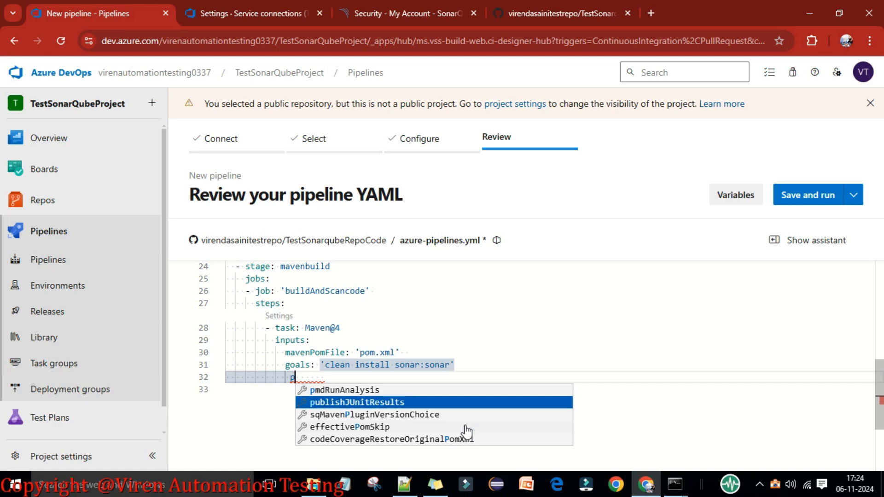
{"action": "key", "text": "Return"}
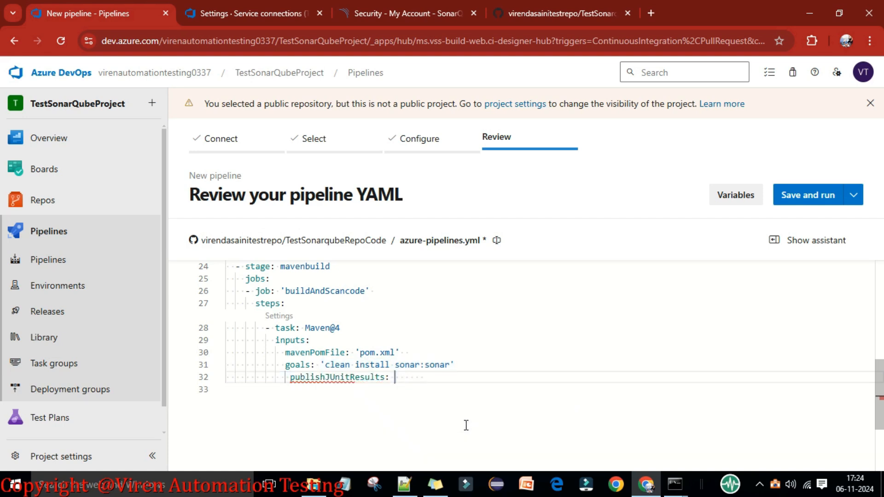
Set publishJUnitResults to true and align its indentation with the other Maven task inputs
{"action": "type", "text": "false"}
{"action": "key", "text": "BackSpace"}
{"action": "key", "text": "BackSpace"}
{"action": "key", "text": "BackSpace"}
{"action": "type", "text": "true"}
{"action": "key", "text": "Return"}
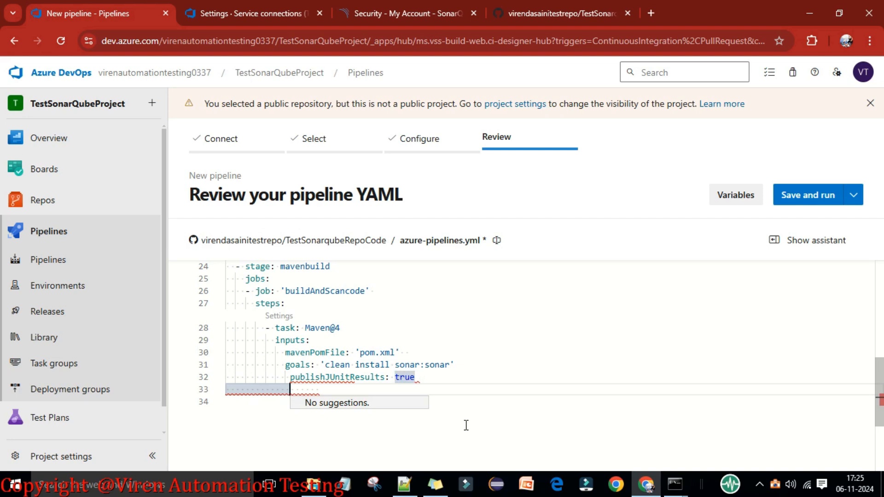
{"action": "key", "text": "Up"}
{"action": "key", "text": "BackSpace"}
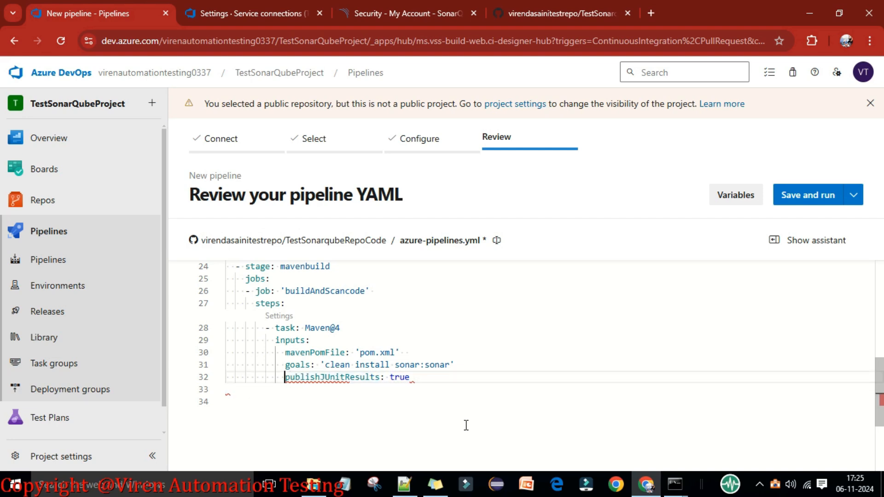
{"action": "key", "text": "Down"}
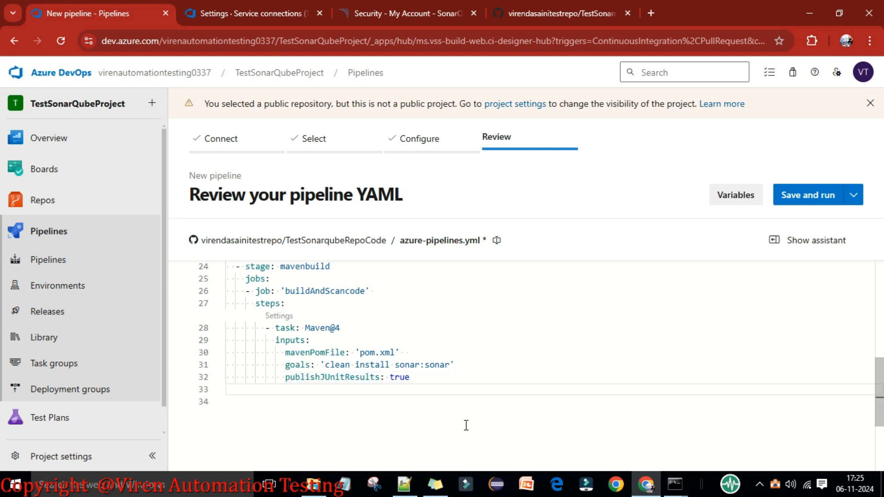
Add the javaHomeOption input below publishJUnitResults with the suggested value JDKVersion
{"action": "key", "text": "Tab"}
{"action": "type", "text": "java"}
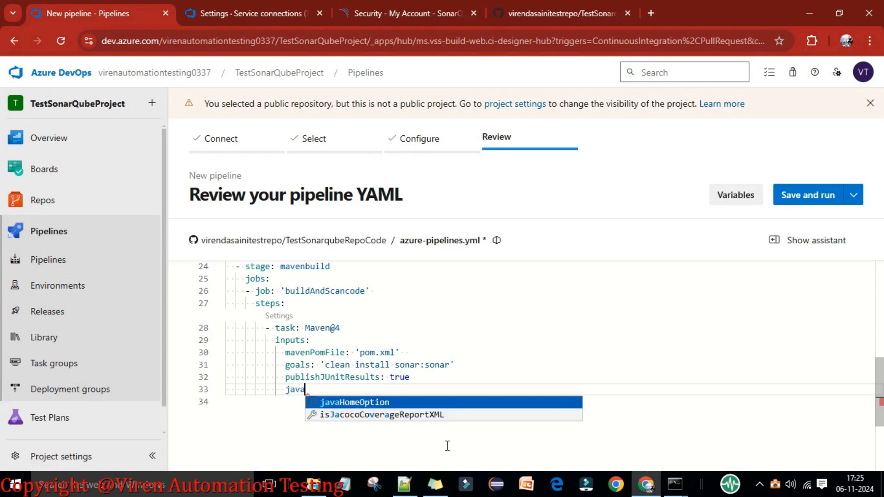
{"action": "key", "text": "Return"}
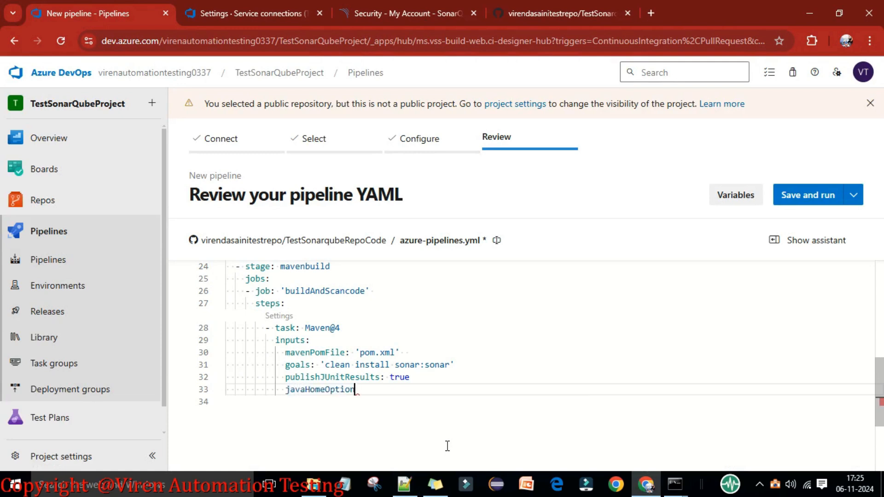
{"action": "type", "text": ": "}
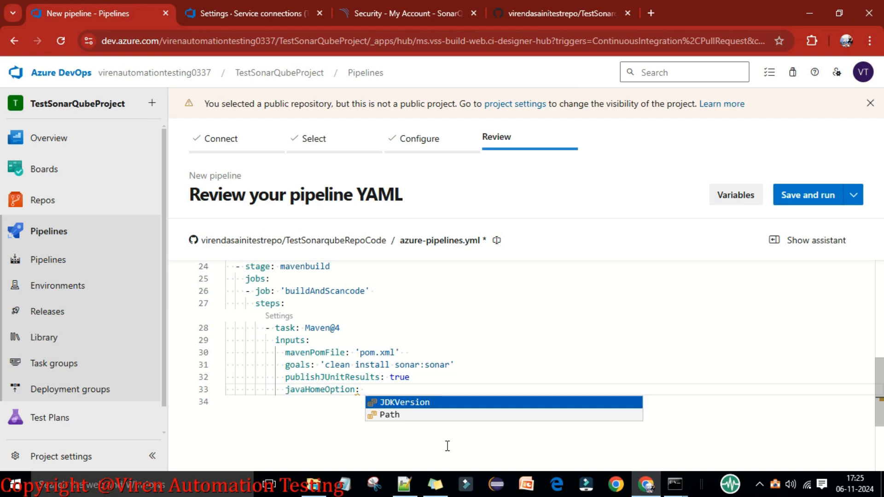
{"action": "type", "text": "''"}
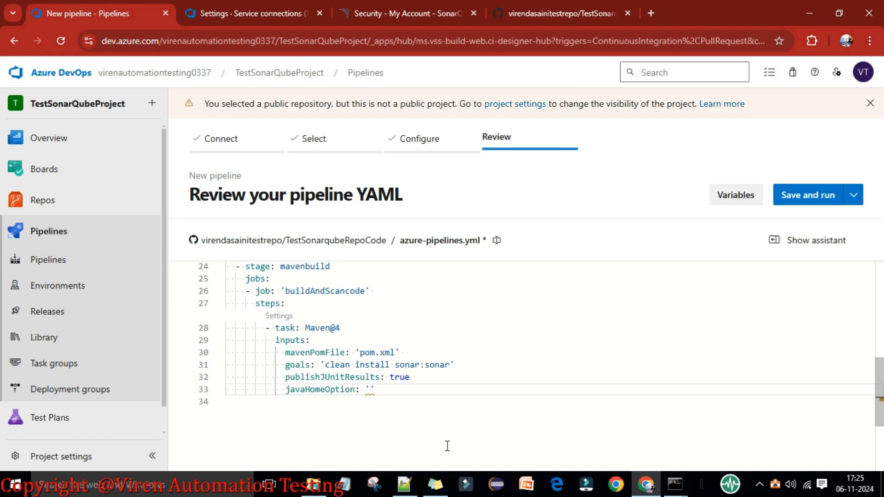
{"action": "left_click", "coordinate": [391, 391]}
{"action": "key", "text": "BackSpace"}
{"action": "key", "text": "BackSpace"}
{"action": "key", "text": "BackSpace"}
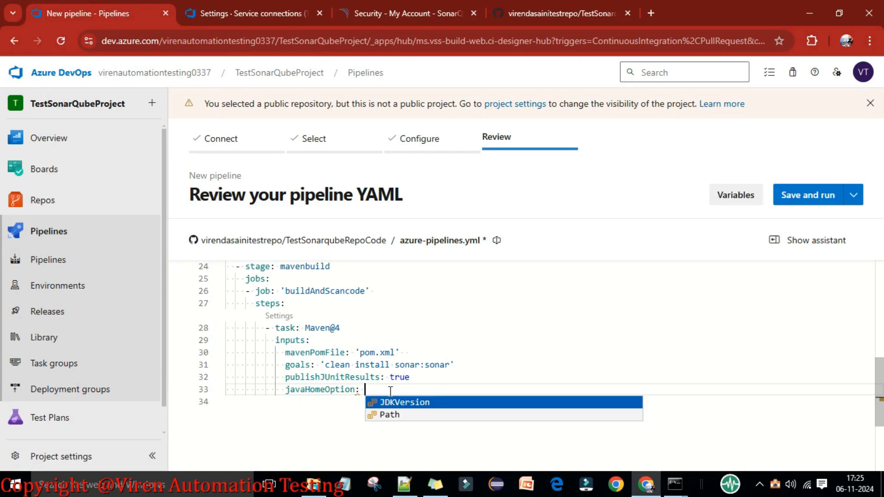
{"action": "key", "text": "Return"}
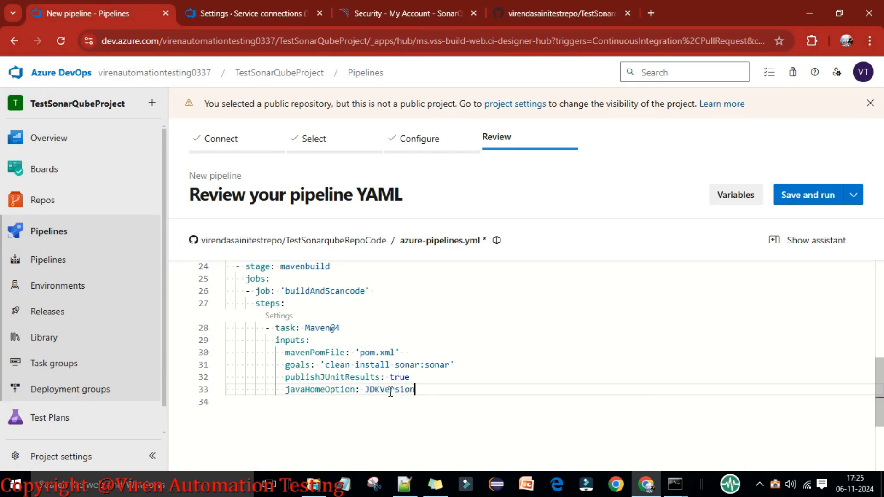
Enclose the javaHomeOption value JDKVersion in single quotes
{"action": "type", "text": "'"}
{"action": "key", "text": "Left"}
{"action": "key", "text": "Left"}
{"action": "key", "text": "Left"}
{"action": "key", "text": "Left"}
{"action": "key", "text": "Left"}
{"action": "key", "text": "Left"}
{"action": "key", "text": "Left"}
{"action": "key", "text": "Left"}
{"action": "key", "text": "Left"}
{"action": "key", "text": "Left"}
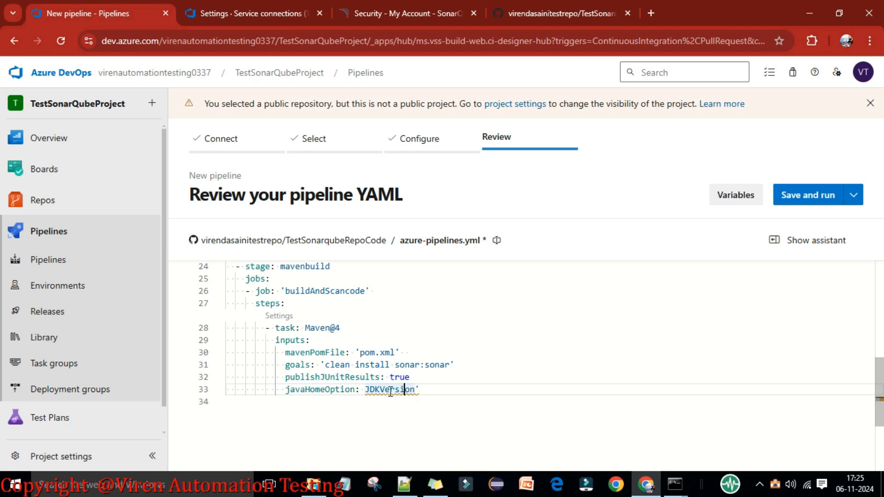
{"action": "type", "text": "'"}
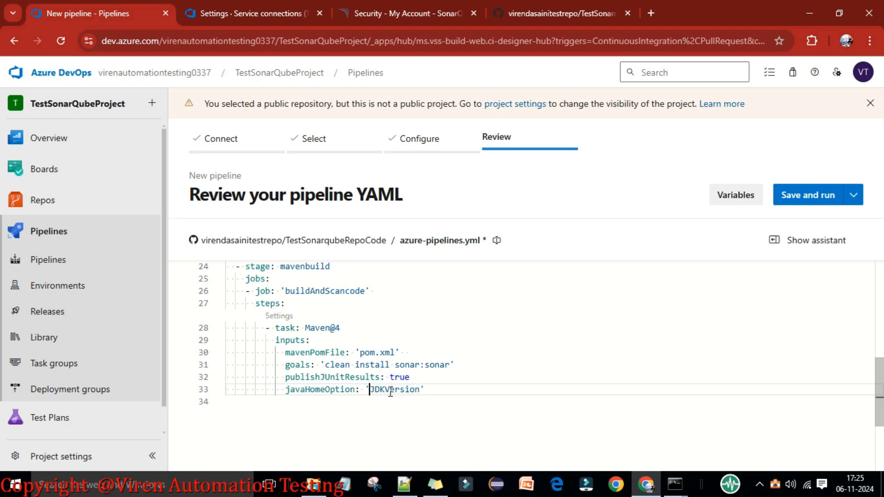
Add the mavenVersionOption input below javaHomeOption in the Maven task with the suggested value Default
{"action": "left_click", "coordinate": [442, 387]}
{"action": "key", "text": "Return"}
{"action": "key", "text": "Escape"}
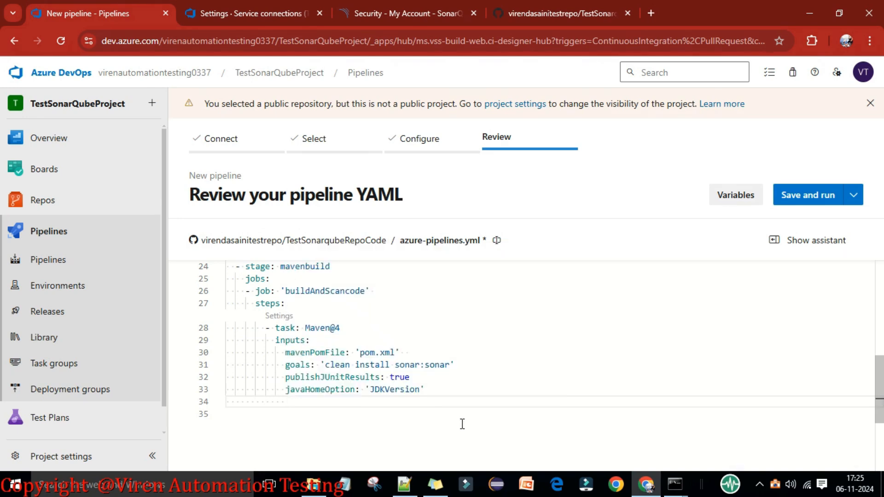
{"action": "type", "text": "mave"}
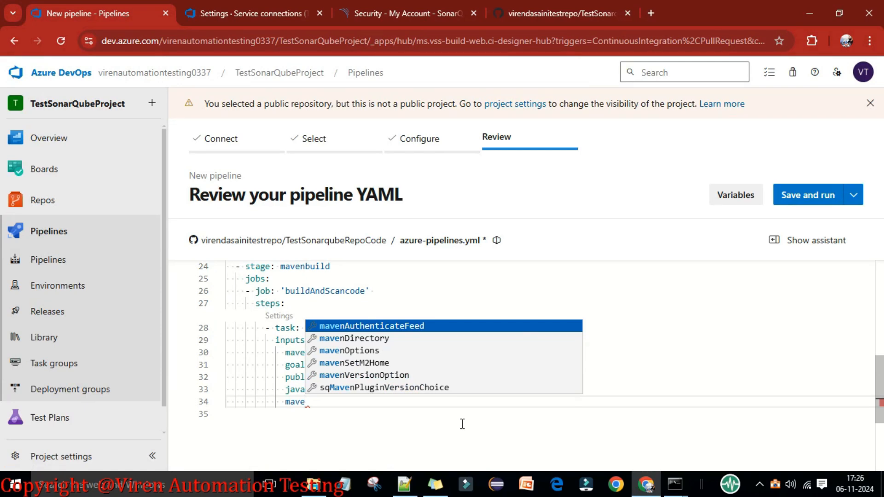
{"action": "key", "text": "Down"}
{"action": "key", "text": "Down"}
{"action": "key", "text": "Down"}
{"action": "key", "text": "Down"}
{"action": "key", "text": "Return"}
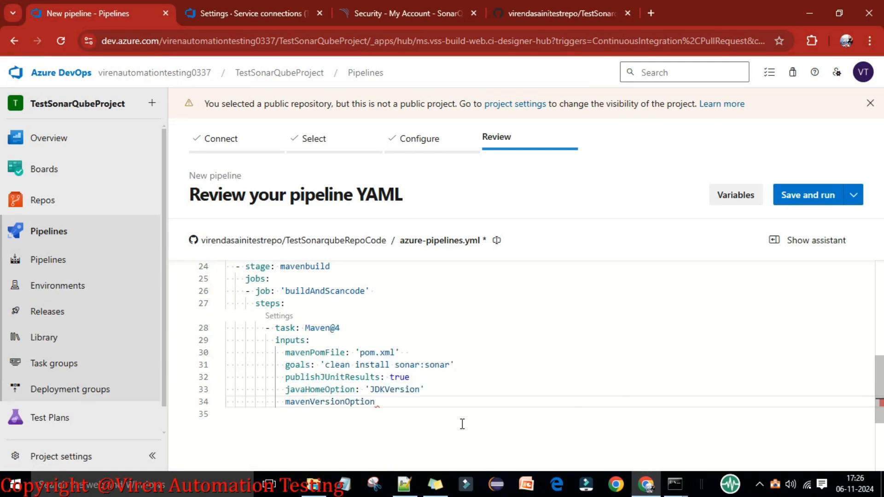
{"action": "type", "text": ":"}
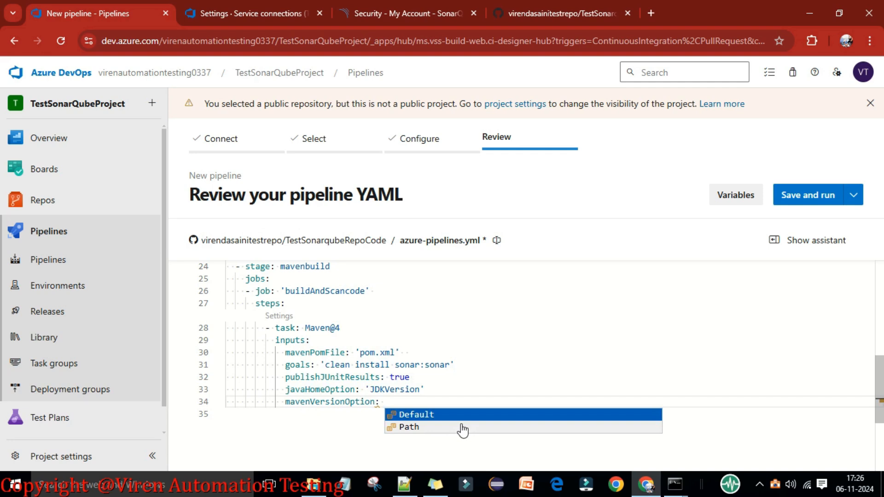
{"action": "key", "text": "Return"}
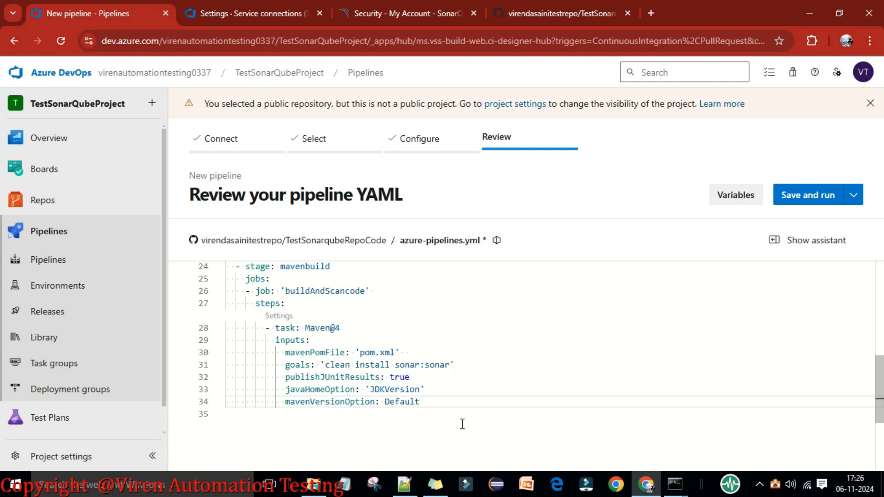
Enclose the mavenVersionOption value Default in single quotes
{"action": "type", "text": "'"}
{"action": "key", "text": "Left"}
{"action": "key", "text": "Left"}
{"action": "key", "text": "Left"}
{"action": "key", "text": "Left"}
{"action": "key", "text": "Left"}
{"action": "key", "text": "Left"}
{"action": "type", "text": "'"}
{"action": "key", "text": "Right"}
{"action": "key", "text": "Right"}
{"action": "key", "text": "Right"}
{"action": "key", "text": "Right"}
{"action": "key", "text": "Right"}
{"action": "key", "text": "Right"}
{"action": "key", "text": "Right"}
{"action": "key", "text": "Right"}
Add the mavenAuthenticateFeed input on a new line below mavenVersionOption and set it to false
{"action": "key", "text": "Return"}
{"action": "key", "text": "Escape"}
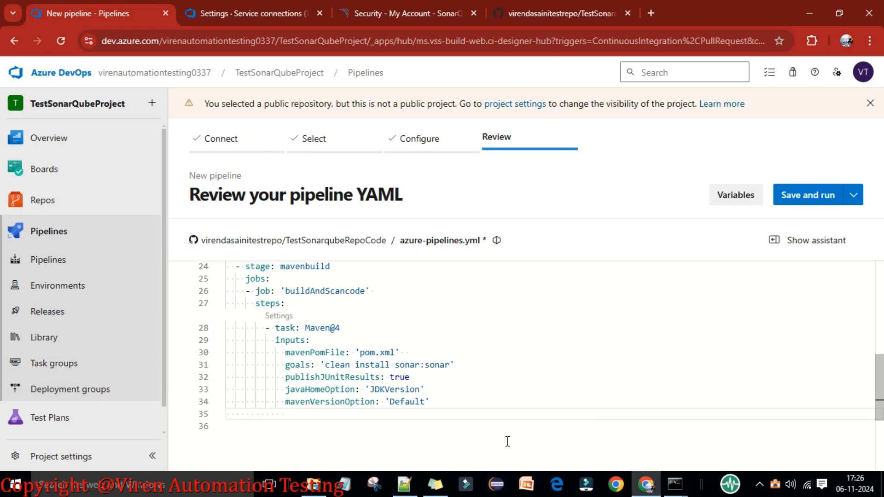
{"action": "type", "text": "maven"}
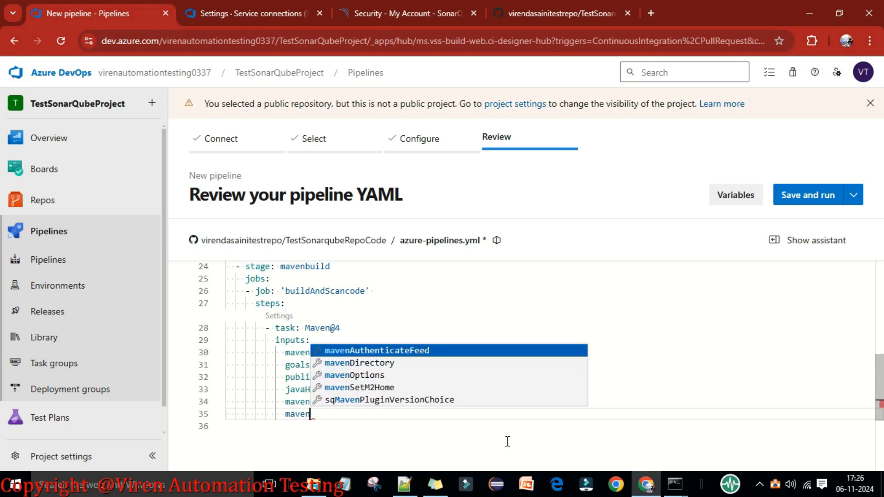
{"action": "key", "text": "Return"}
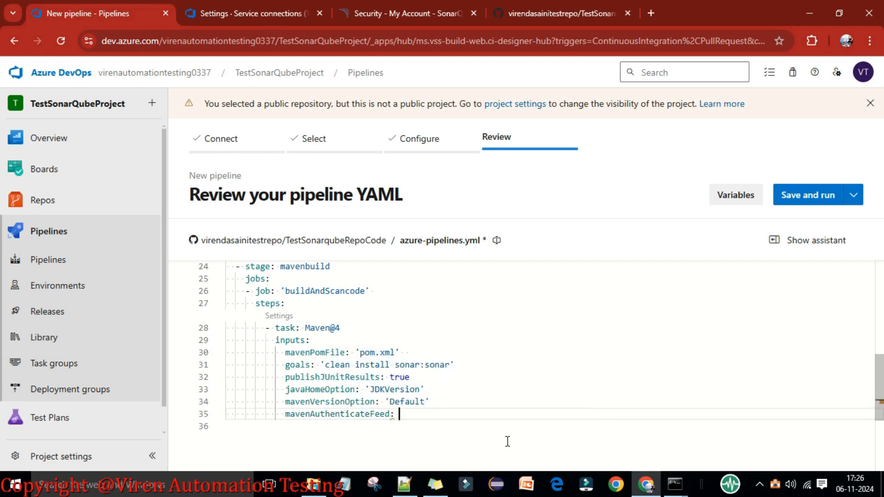
{"action": "type", "text": "false"}
Add the effectivePomSkip input on a new line below mavenAuthenticateFeed and set it to false
{"action": "key", "text": "Return"}
{"action": "key", "text": "Escape"}
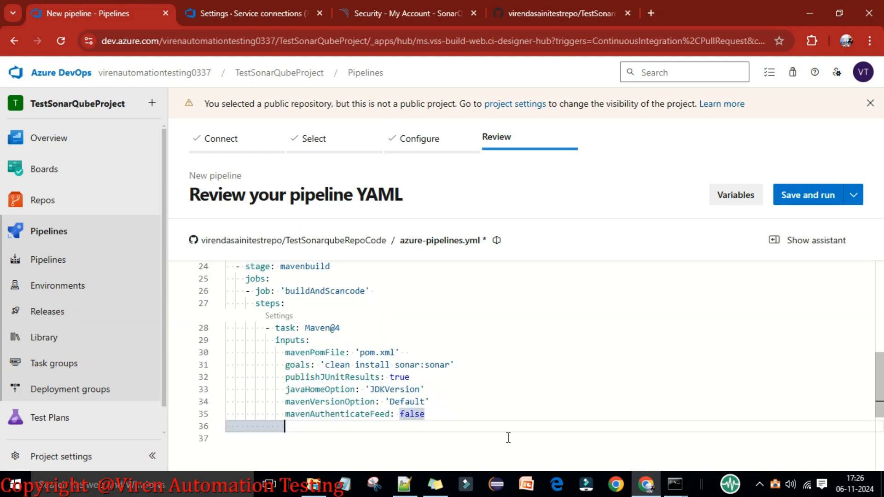
{"action": "type", "text": "effect"}
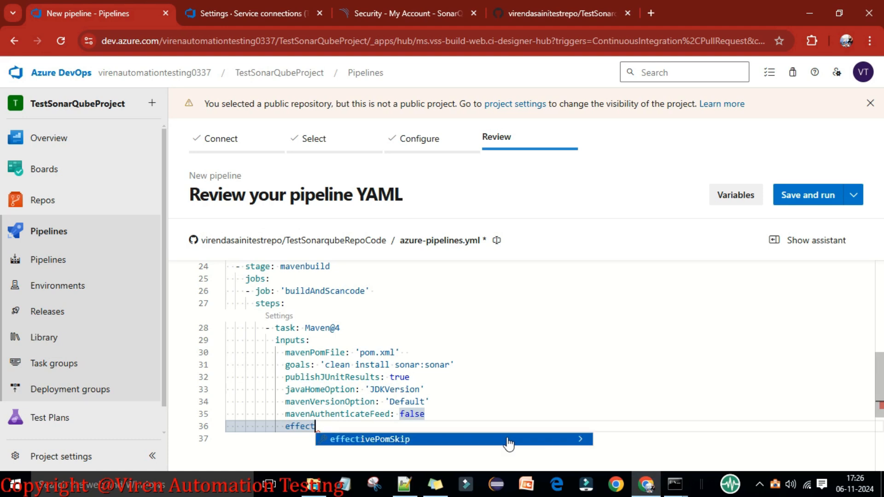
{"action": "left_click", "coordinate": [509, 440]}
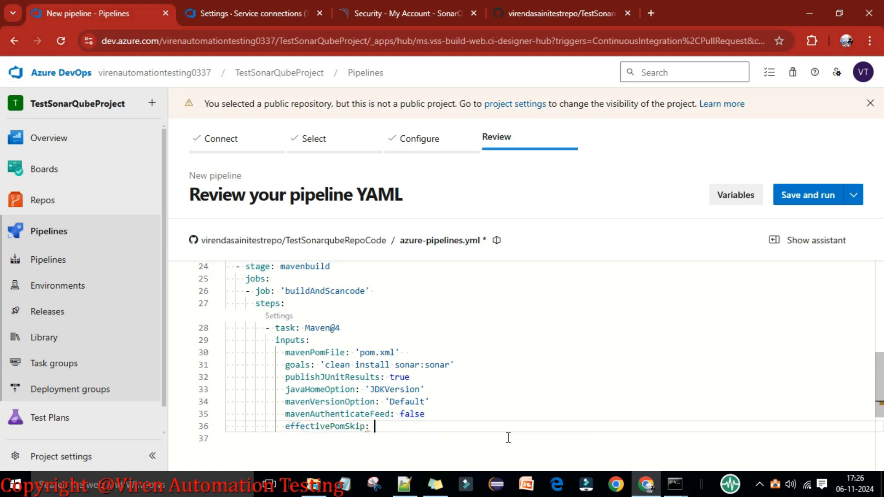
{"action": "type", "text": "false"}
Add the sonarQubeRunAnalysis input on a new line below effectivePomSkip and set it to true
{"action": "key", "text": "Return"}
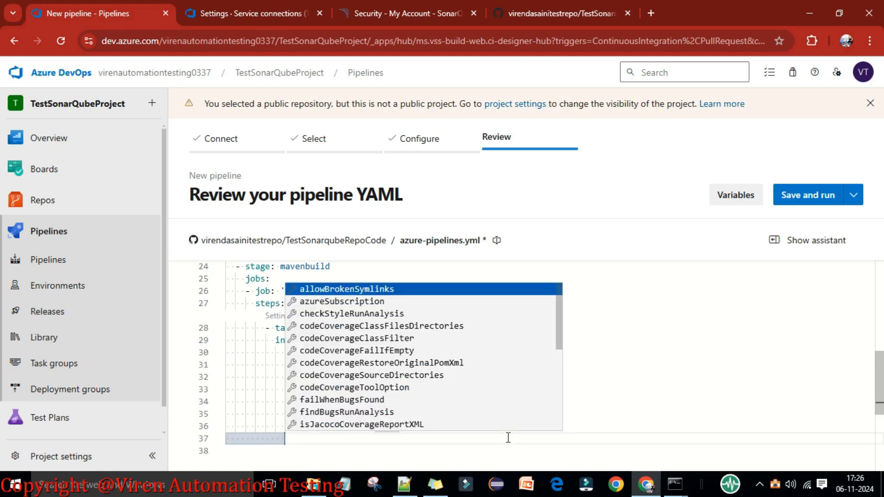
{"action": "key", "text": "Escape"}
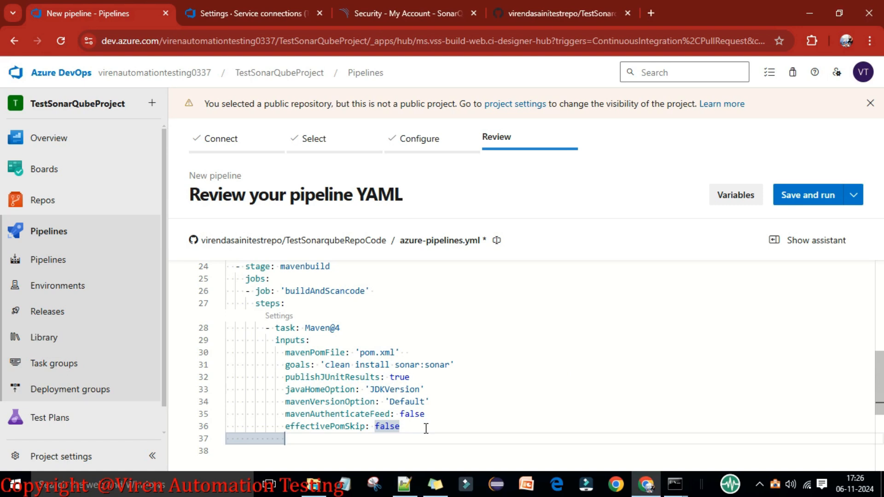
{"action": "type", "text": "sq"}
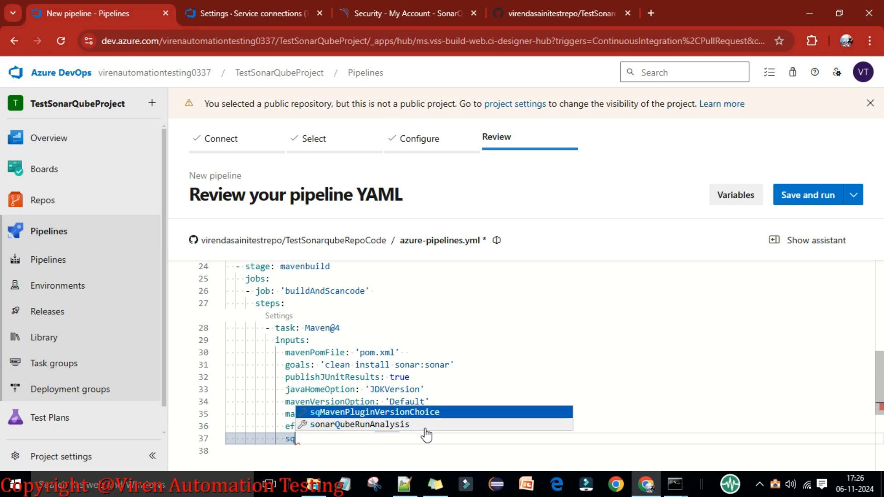
{"action": "key", "text": "Down"}
{"action": "key", "text": "Return"}
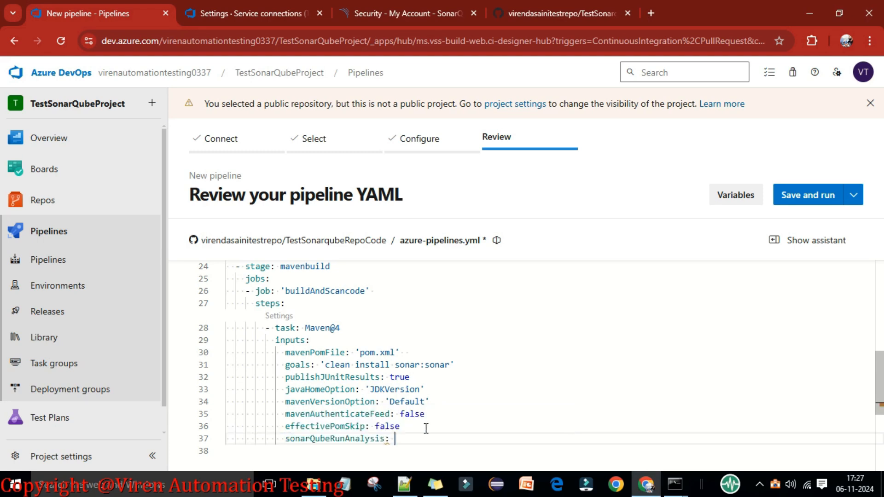
{"action": "type", "text": "tr"}
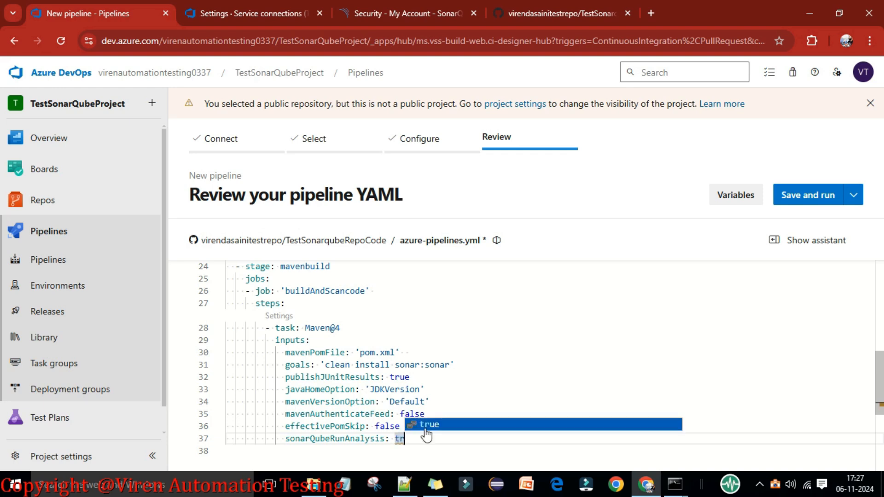
{"action": "left_click", "coordinate": [426, 425]}
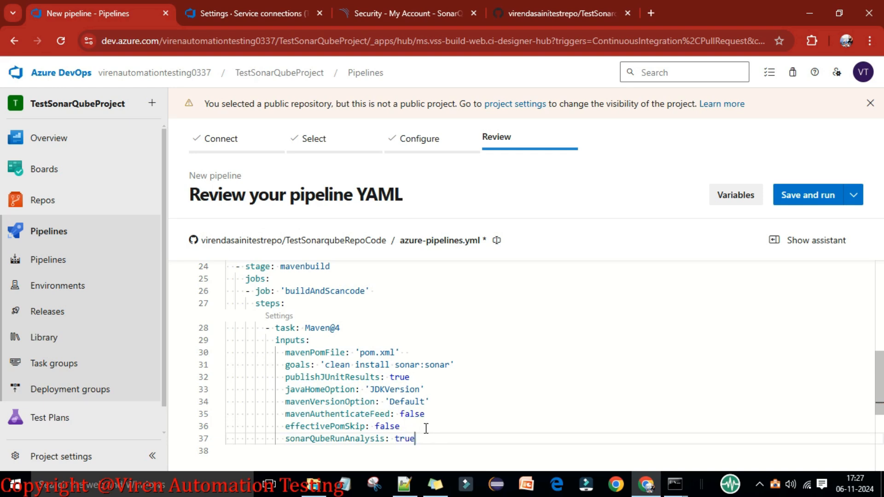
Add the codeCoverageToolOption input below sonarQubeRunAnalysis with the suggested value JaCoCo
{"action": "key", "text": "Return"}
{"action": "type", "text": "code"}
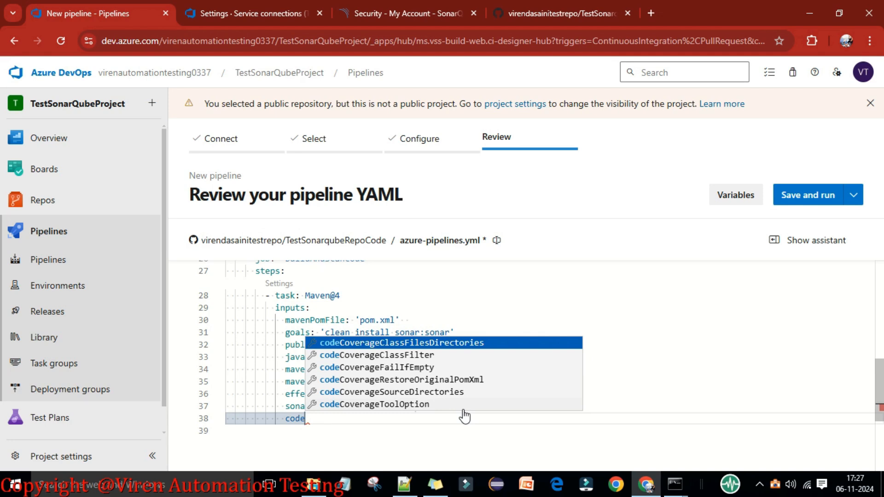
{"action": "key", "text": "Down"}
{"action": "key", "text": "Down"}
{"action": "key", "text": "Down"}
{"action": "key", "text": "Down"}
{"action": "key", "text": "Down"}
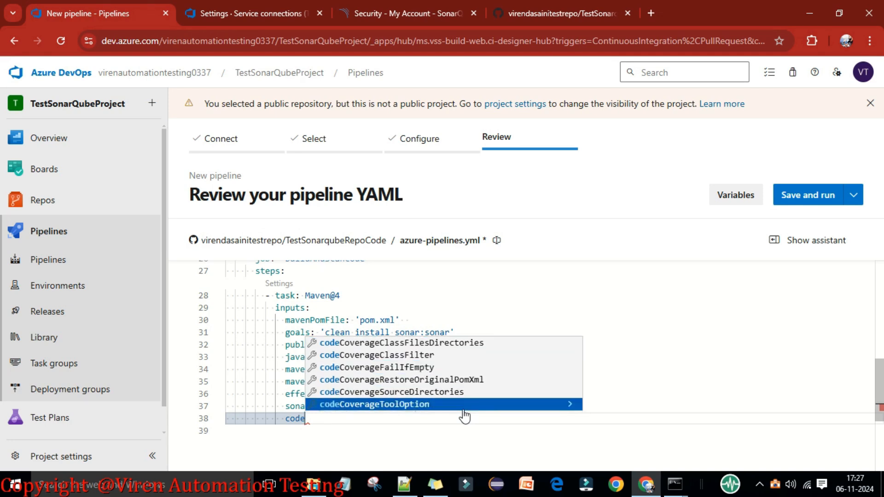
{"action": "key", "text": "Return"}
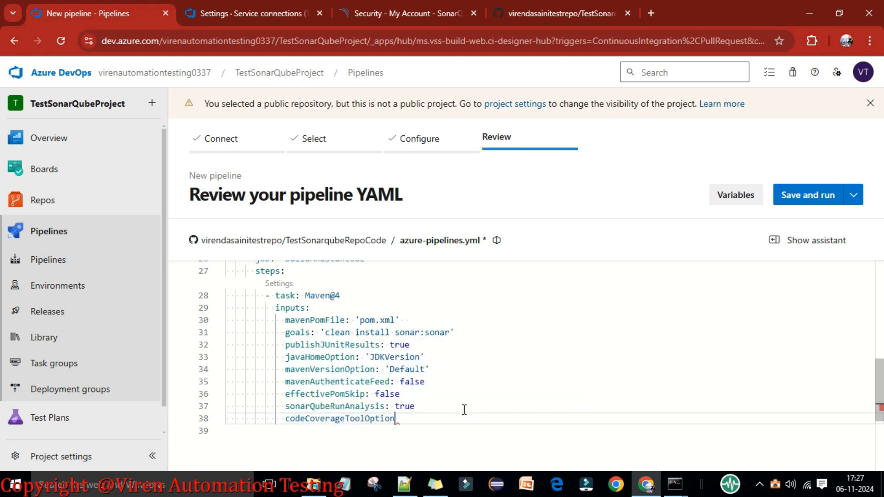
{"action": "type", "text": ":"}
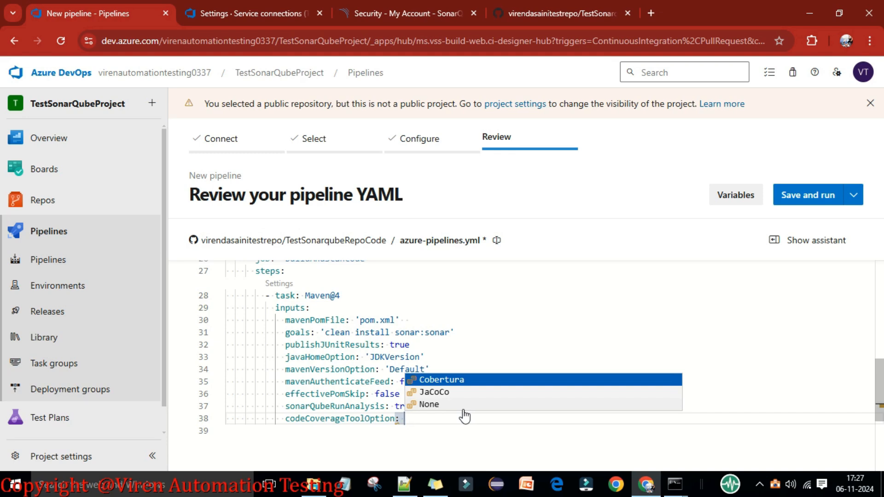
{"action": "key", "text": "Down"}
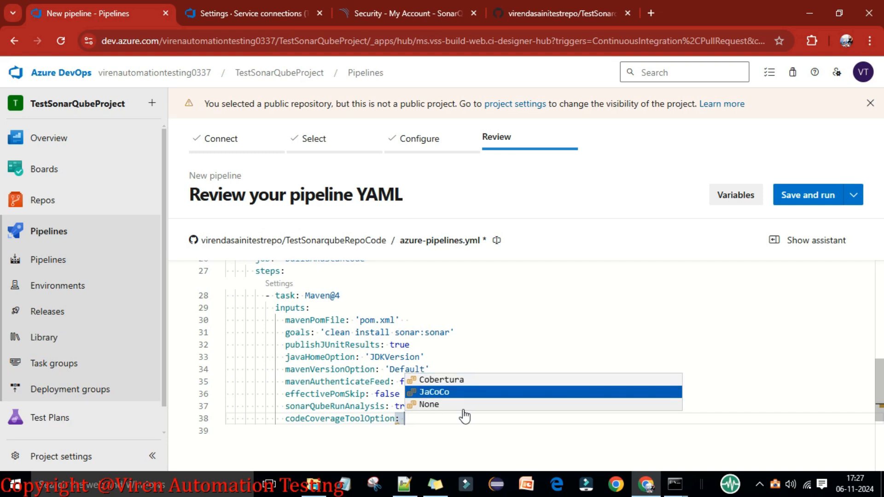
{"action": "key", "text": "Return"}
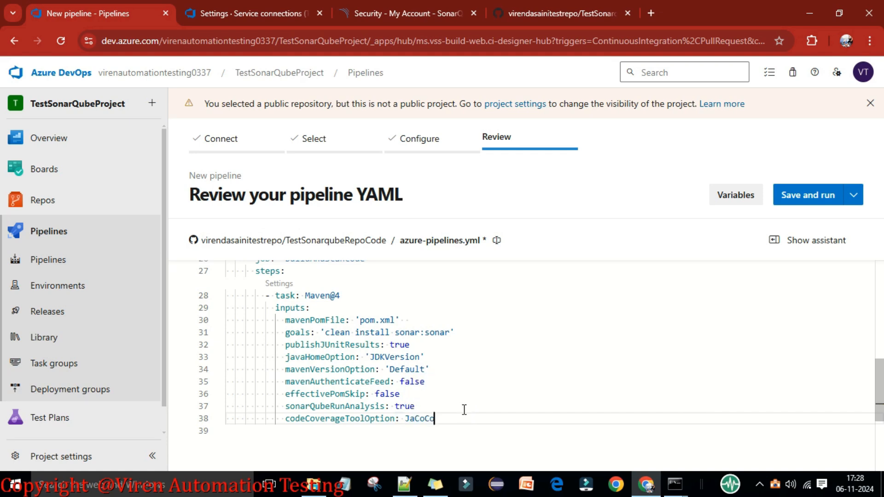
Enclose the codeCoverageToolOption value JaCoCo in single quotes
{"action": "type", "text": "'"}
{"action": "key", "text": "Left"}
{"action": "key", "text": "Left"}
{"action": "key", "text": "Left"}
{"action": "key", "text": "Left"}
{"action": "key", "text": "Left"}
{"action": "key", "text": "Left"}
{"action": "key", "text": "Left"}
{"action": "type", "text": "'"}
Review the finished YAML and save the pipeline without running it, committing azure-pipelines.yml directly to the master branch with the default commit message
{"action": "scroll", "coordinate": [510, 365], "scroll_direction": "up", "scroll_amount": 5}
{"action": "scroll", "coordinate": [511, 365], "scroll_direction": "up", "scroll_amount": 4}
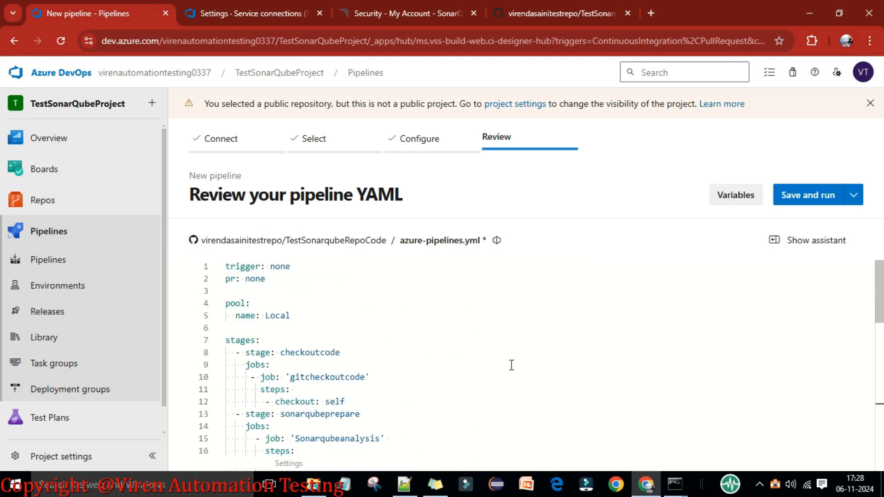
{"action": "scroll", "coordinate": [511, 365], "scroll_direction": "down", "scroll_amount": 8}
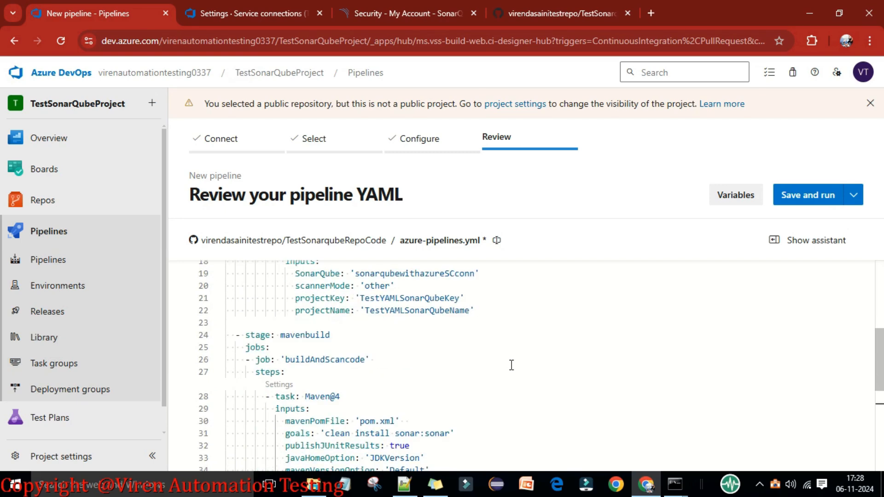
{"action": "scroll", "coordinate": [511, 365], "scroll_direction": "down", "scroll_amount": 2}
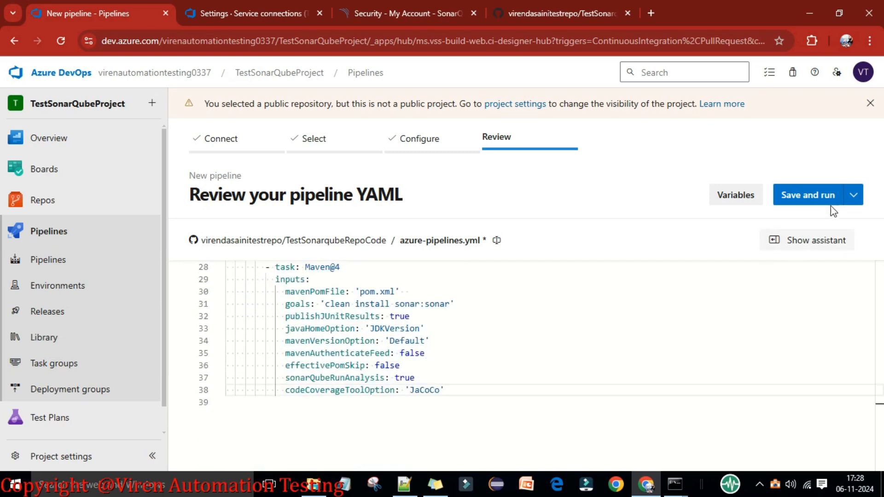
{"action": "left_click", "coordinate": [853, 195]}
{"action": "left_click", "coordinate": [757, 222]}
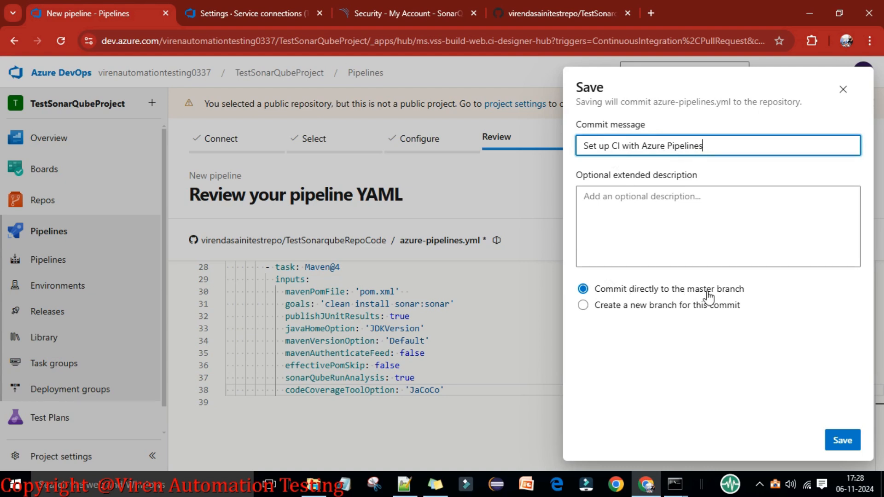
{"action": "left_click", "coordinate": [843, 441]}
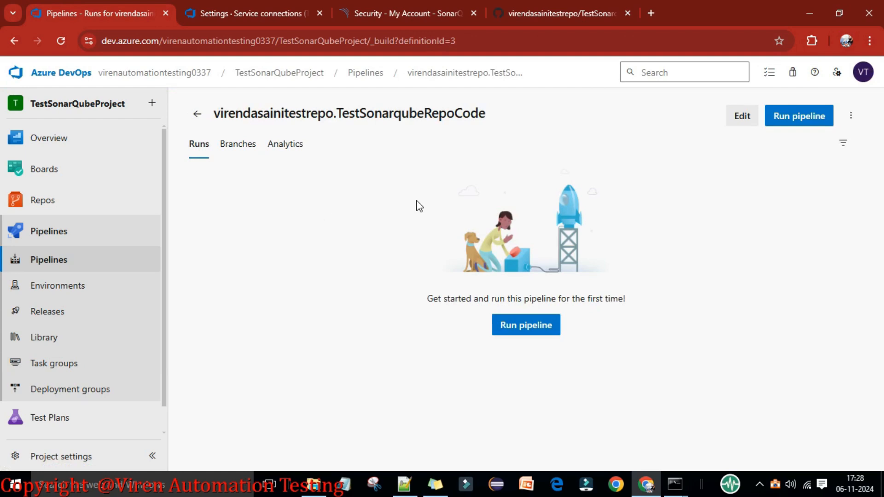
Open the saved pipeline for editing and check the stages and Maven task inputs in azure-pipelines.yml
{"action": "left_click", "coordinate": [741, 118]}
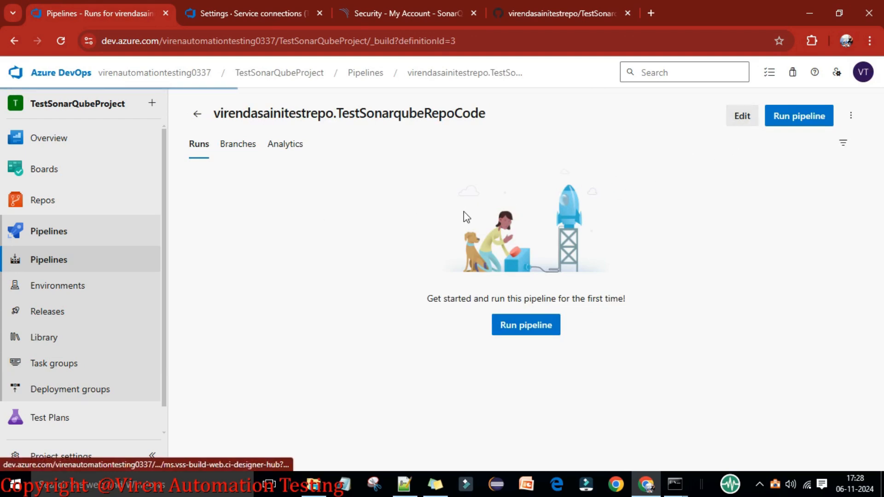
{"action": "scroll", "coordinate": [612, 303], "scroll_direction": "down", "scroll_amount": 6}
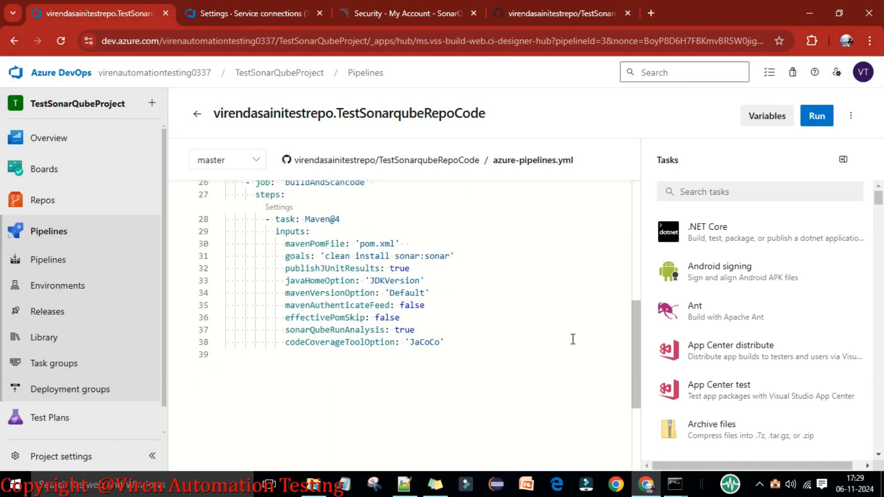
{"action": "scroll", "coordinate": [573, 339], "scroll_direction": "up", "scroll_amount": 6}
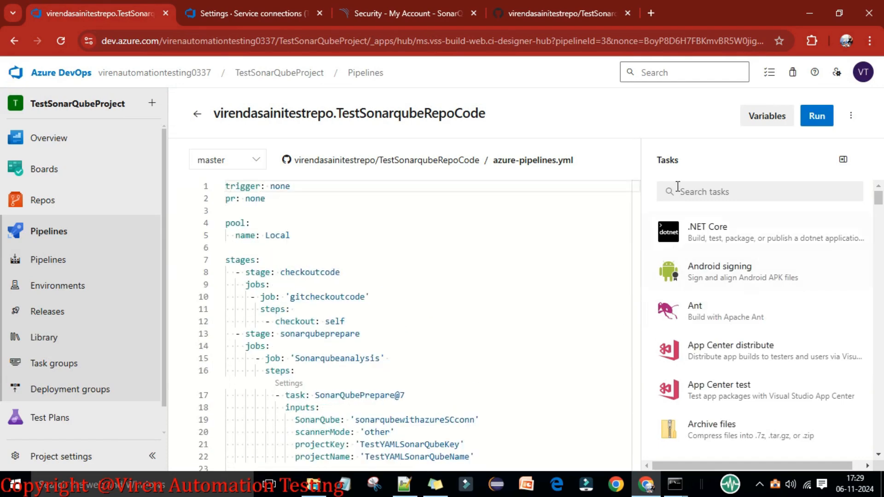
Run the pipeline on the master branch with all stages, after checking the run's variables and stages to run
{"action": "left_click", "coordinate": [816, 119]}
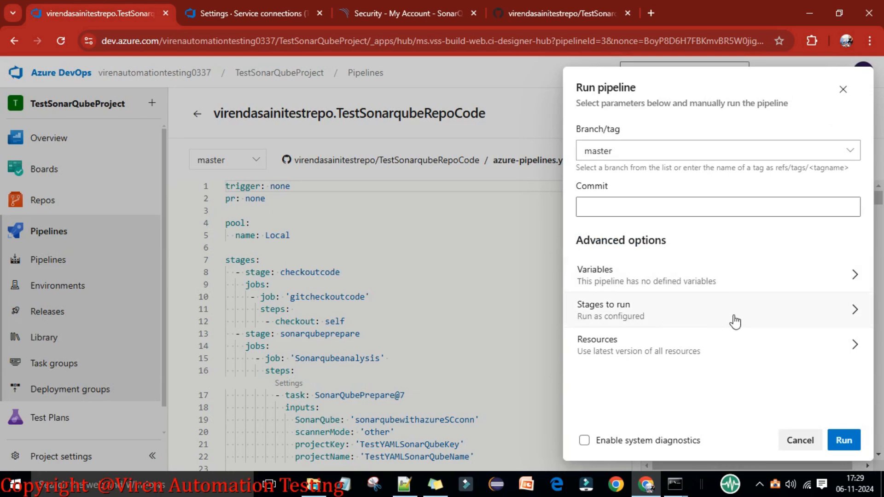
{"action": "left_click", "coordinate": [854, 282]}
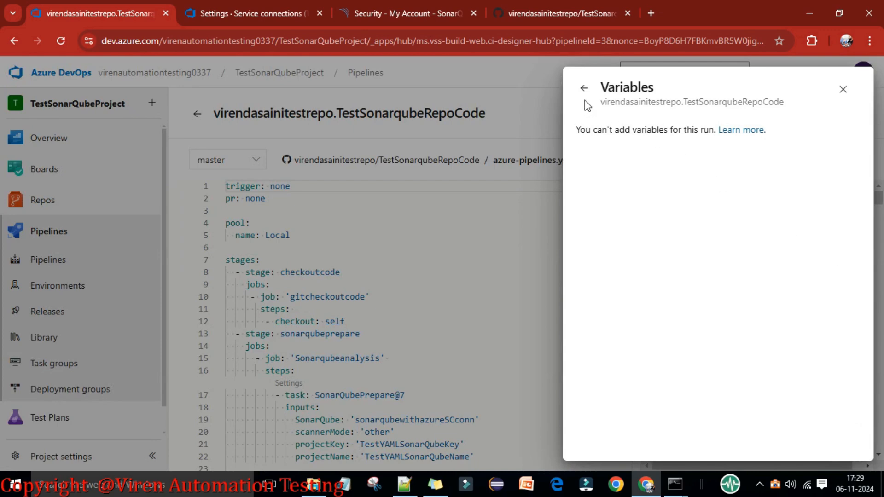
{"action": "left_click", "coordinate": [584, 89]}
{"action": "left_click", "coordinate": [855, 310]}
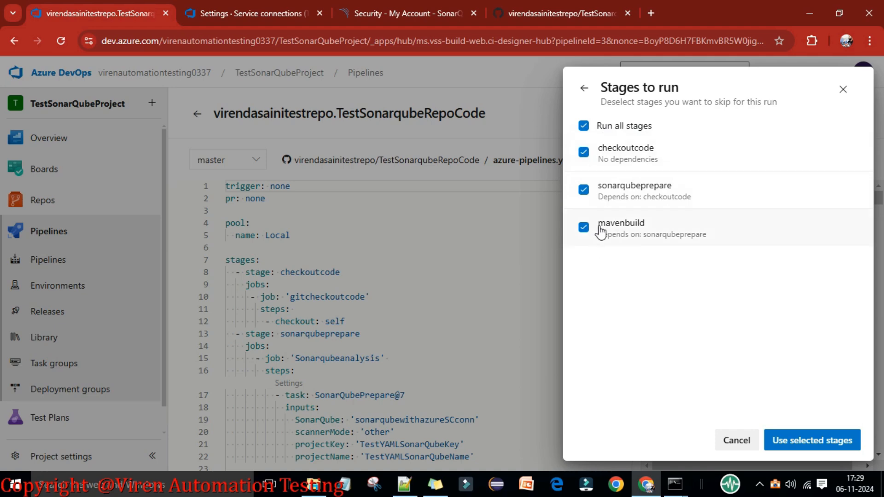
{"action": "left_click", "coordinate": [583, 89]}
{"action": "left_click", "coordinate": [842, 442]}
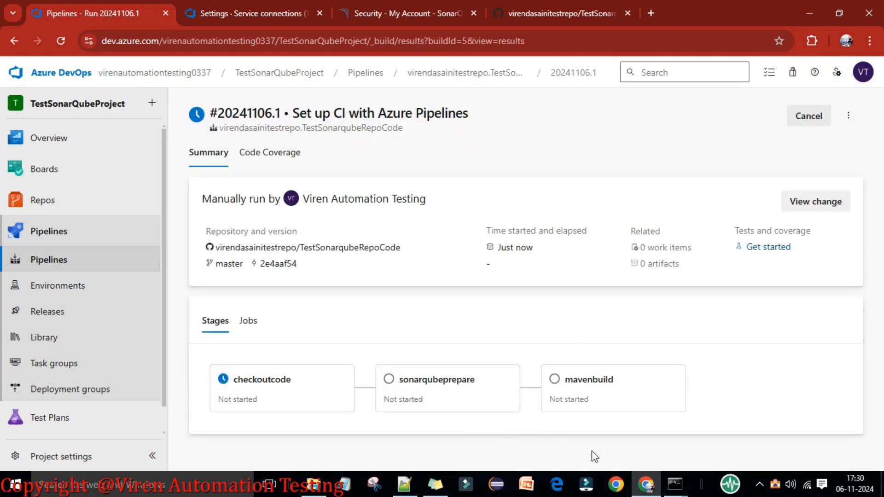
Check the local agent's console for the running job, and view the run's jobs and stages
{"action": "mouse_move", "coordinate": [676, 487]}
{"action": "left_click", "coordinate": [701, 427]}
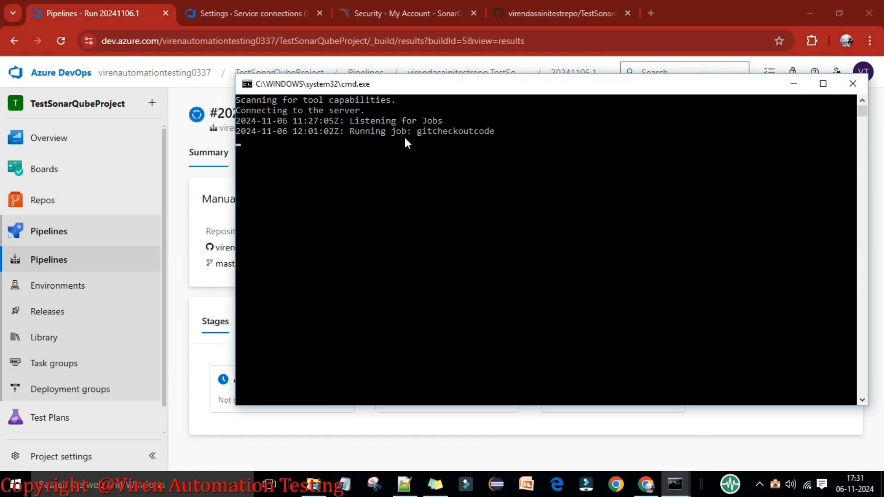
{"action": "left_click", "coordinate": [793, 84]}
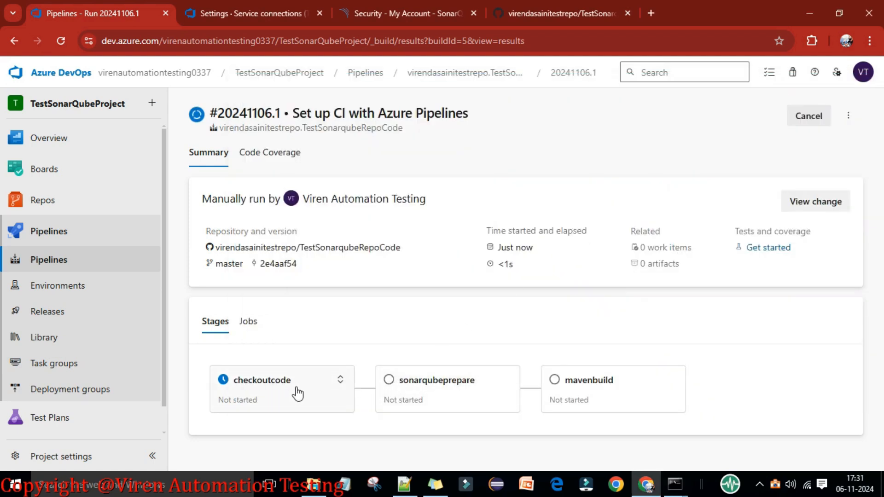
{"action": "left_click", "coordinate": [248, 322]}
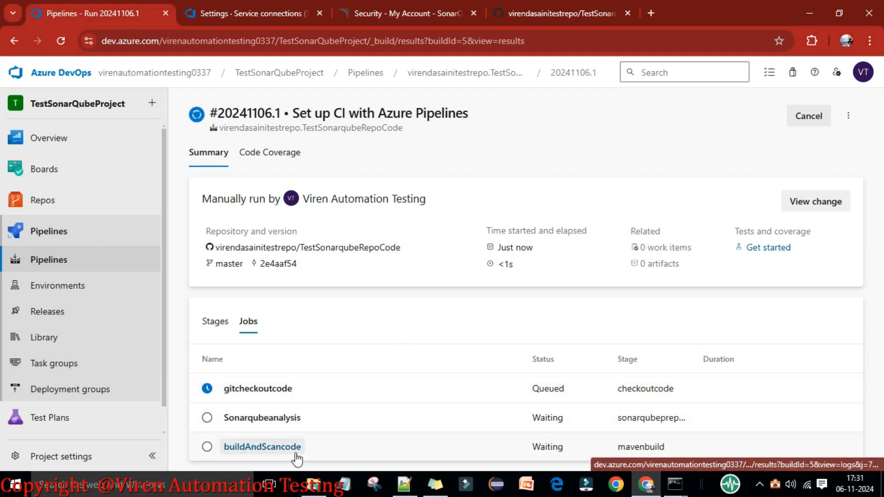
{"action": "left_click", "coordinate": [216, 325]}
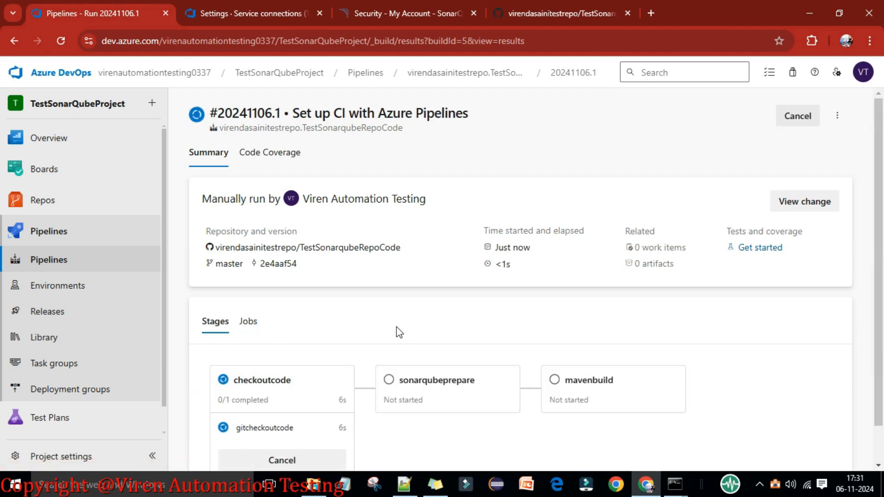
{"action": "scroll", "coordinate": [397, 332], "scroll_direction": "down", "scroll_amount": 1}
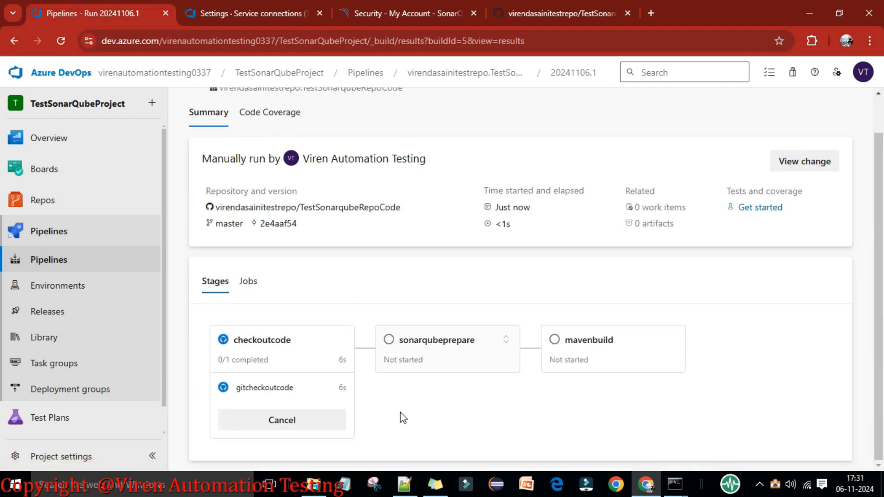
Follow the live logs and task lists of the gitcheckoutcode and Sonarqubeanalysis jobs in the run
{"action": "left_click", "coordinate": [274, 355]}
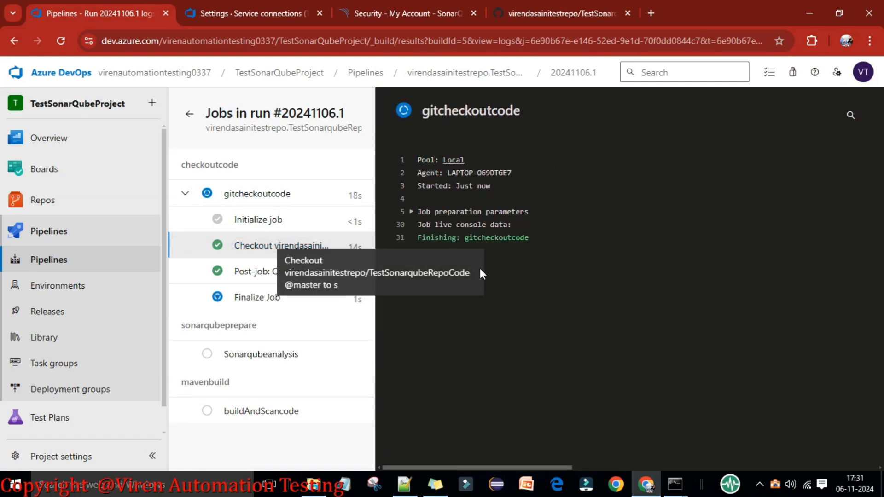
{"action": "left_click", "coordinate": [185, 194]}
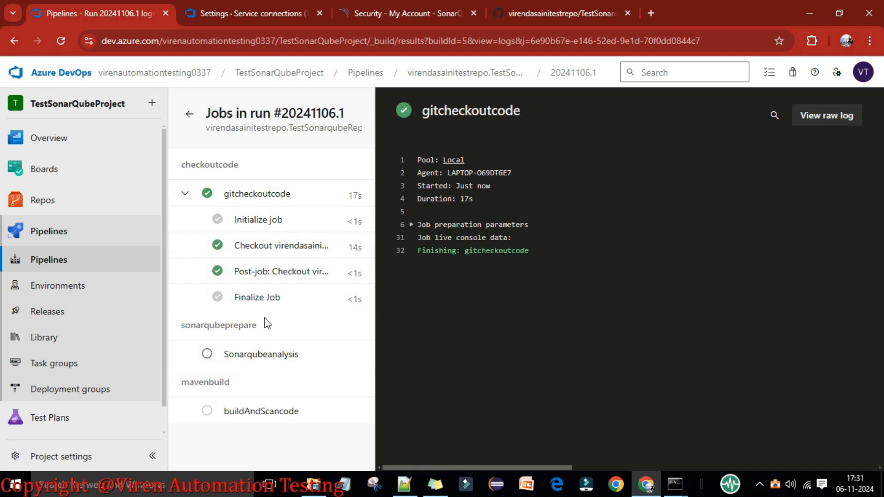
{"action": "left_click", "coordinate": [265, 362]}
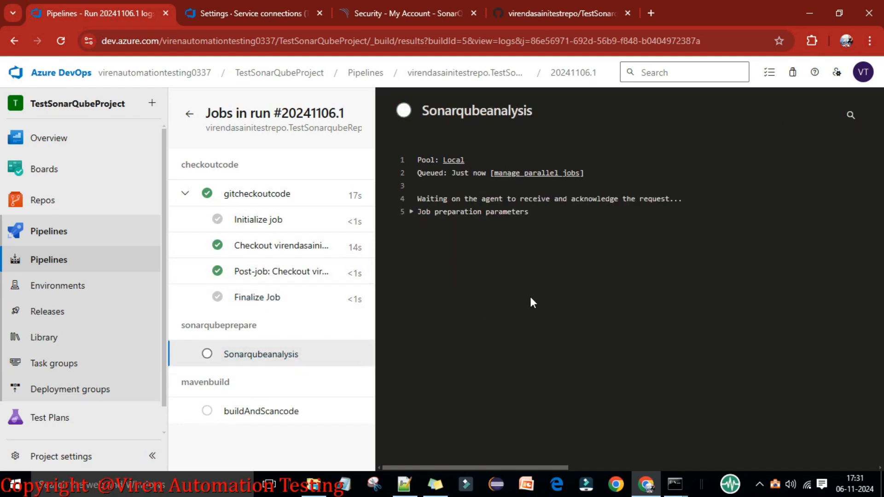
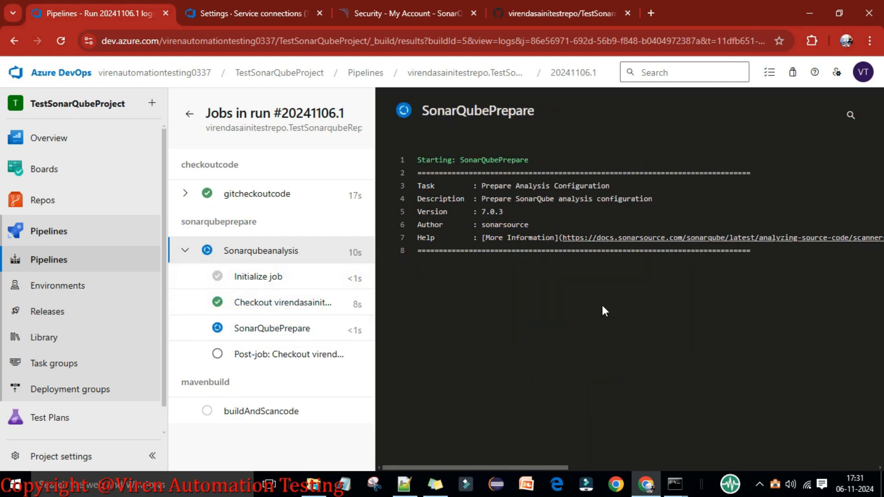
{"action": "left_click", "coordinate": [185, 252]}
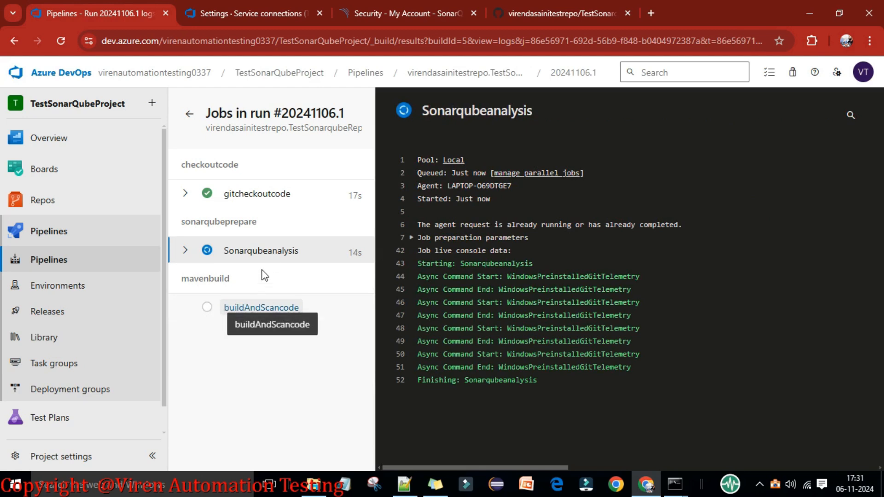
{"action": "left_click", "coordinate": [233, 251]}
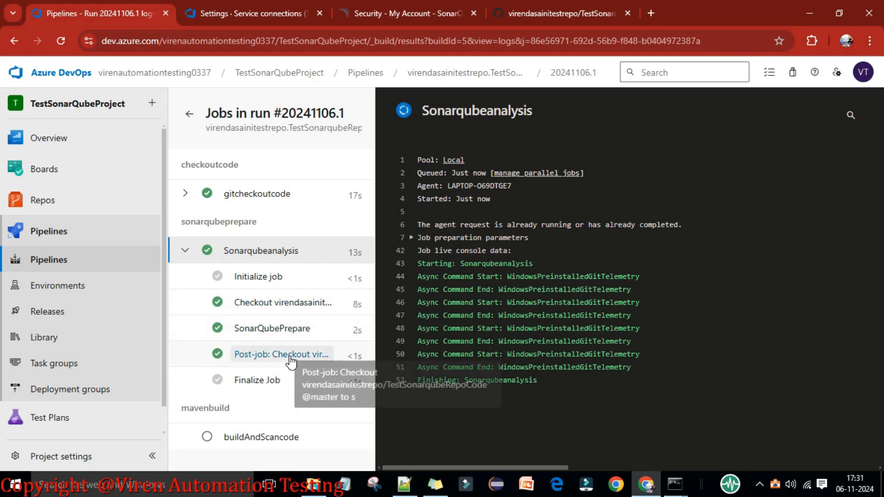
Follow the buildAndScancode job of the mavenbuild stage and inspect its Maven task log
{"action": "left_click", "coordinate": [245, 438]}
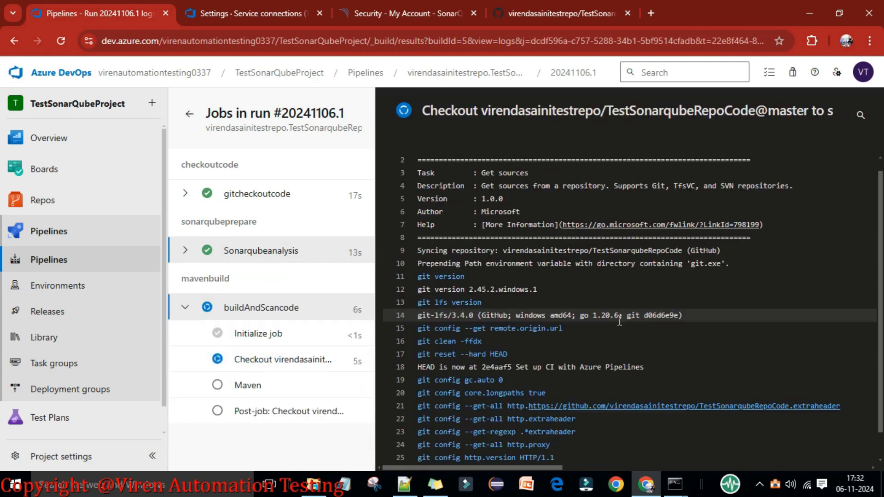
{"action": "scroll", "coordinate": [620, 320], "scroll_direction": "down", "scroll_amount": 1}
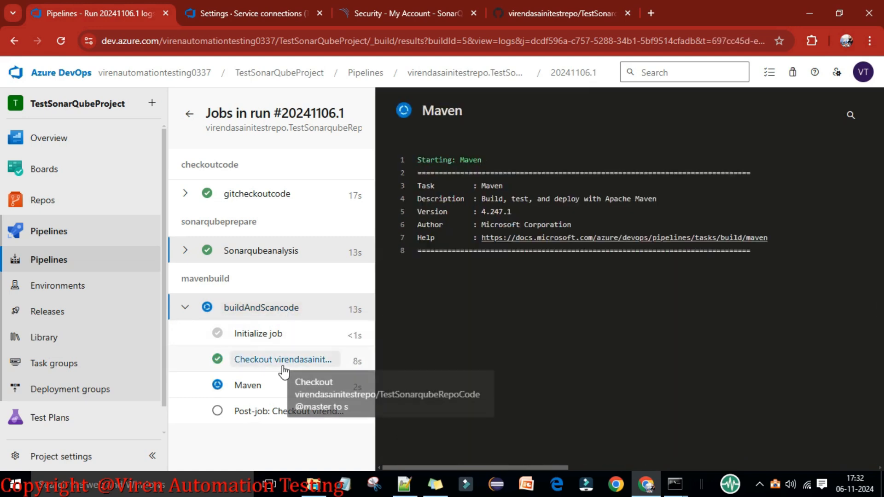
{"action": "left_click", "coordinate": [249, 391]}
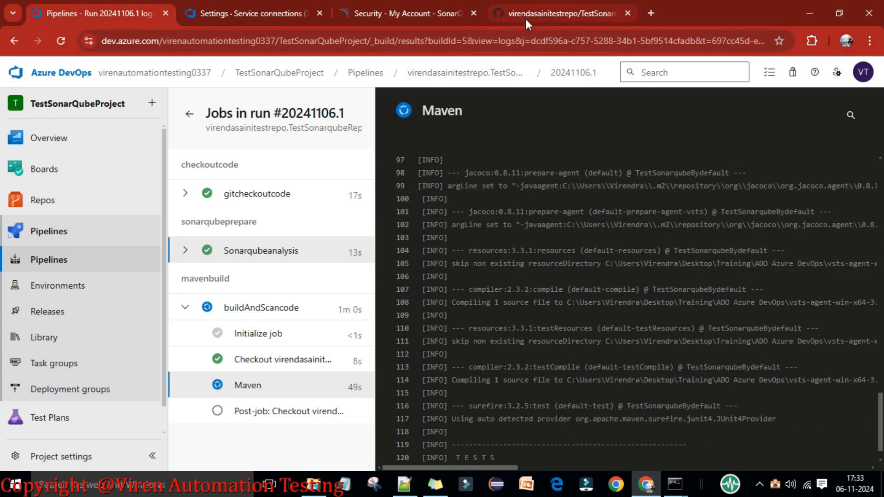
Open pom.xml in the TestSonarqubeRepoCode GitHub repository and examine its artifactId, sonar.projectName property and junit dependency
{"action": "left_click", "coordinate": [526, 19]}
{"action": "left_click", "coordinate": [98, 367]}
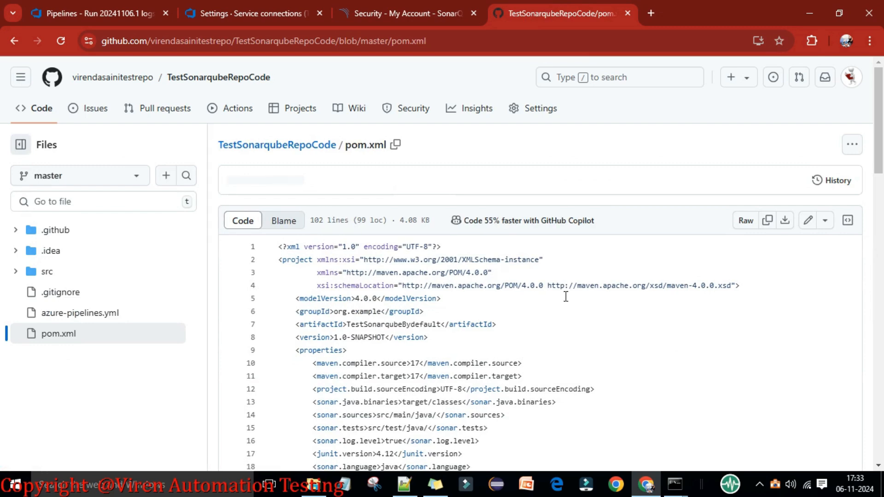
{"action": "scroll", "coordinate": [568, 298], "scroll_direction": "down", "scroll_amount": 3}
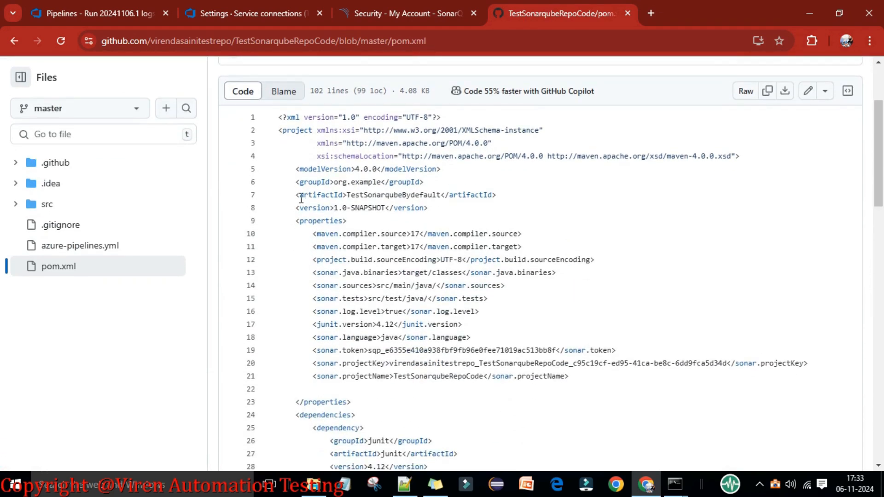
{"action": "left_click_drag", "start_coordinate": [296, 199], "coordinate": [507, 195]}
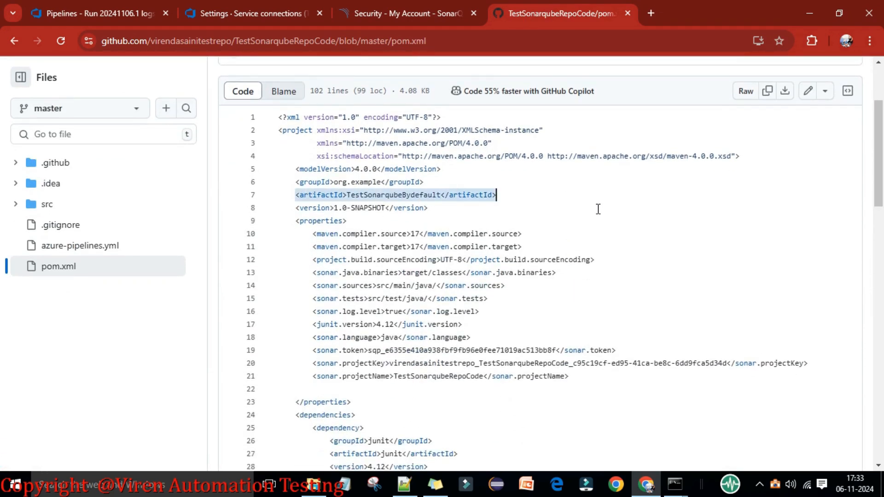
{"action": "scroll", "coordinate": [598, 208], "scroll_direction": "down", "scroll_amount": 3}
{"action": "scroll", "coordinate": [598, 208], "scroll_direction": "down", "scroll_amount": 2}
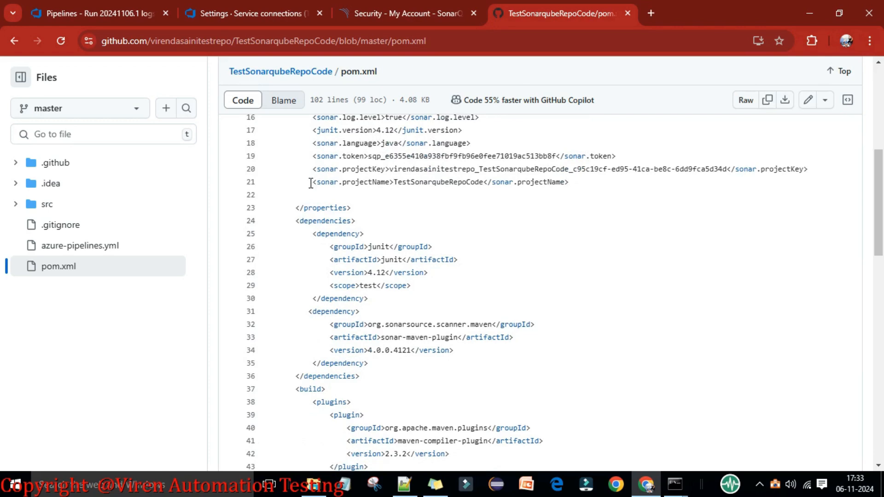
{"action": "left_click_drag", "start_coordinate": [310, 182], "coordinate": [579, 185]}
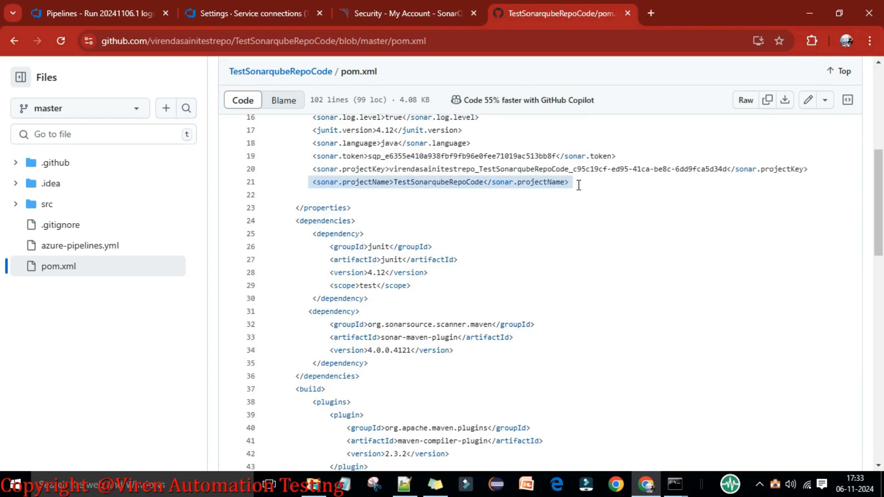
{"action": "left_click", "coordinate": [583, 185]}
{"action": "scroll", "coordinate": [598, 255], "scroll_direction": "down", "scroll_amount": 2}
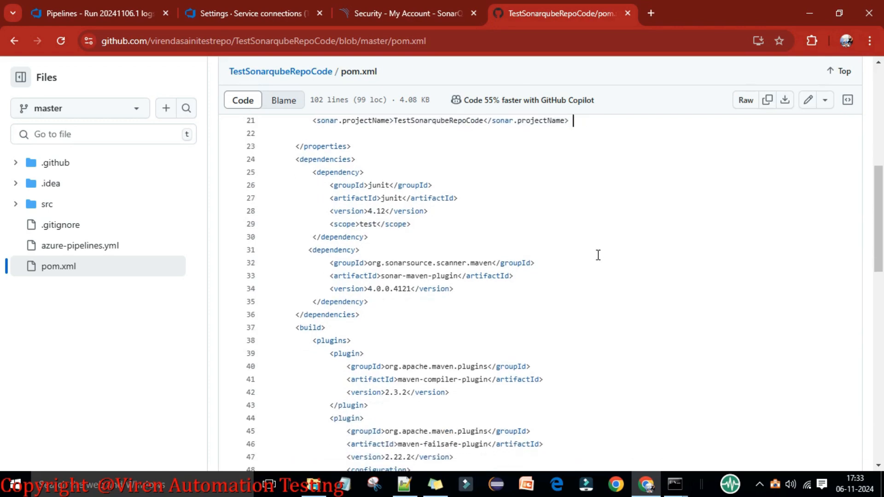
{"action": "left_click_drag", "start_coordinate": [308, 167], "coordinate": [457, 217]}
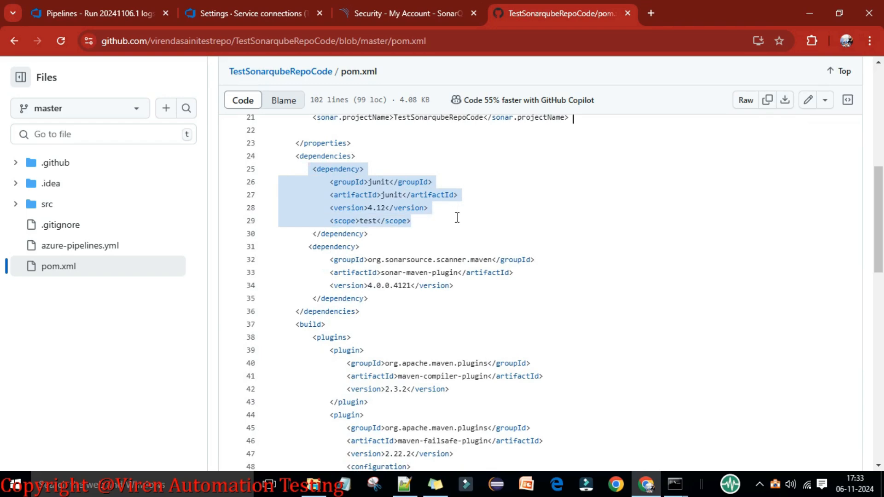
Examine the rest of pom.xml: the sonar-maven-plugin dependency, compiler and failsafe plugins, and the JaCoCo plugin's executions and report configuration
{"action": "scroll", "coordinate": [583, 230], "scroll_direction": "down", "scroll_amount": 2}
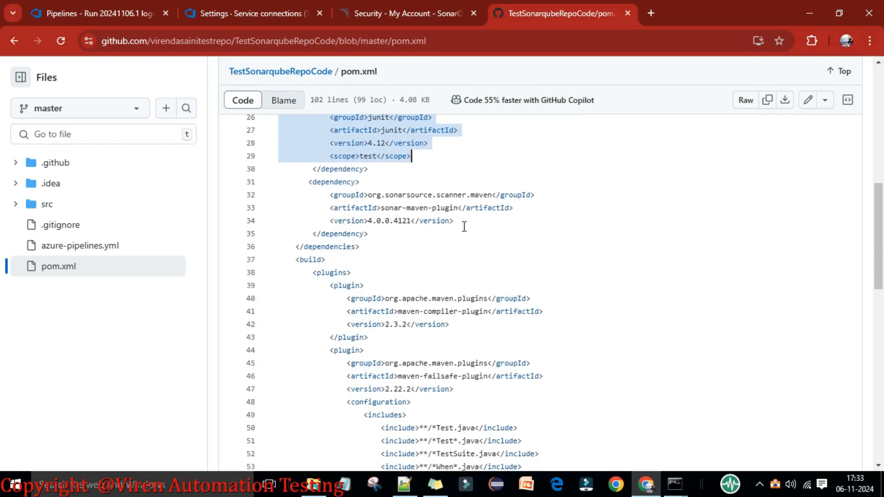
{"action": "scroll", "coordinate": [615, 278], "scroll_direction": "down", "scroll_amount": 3}
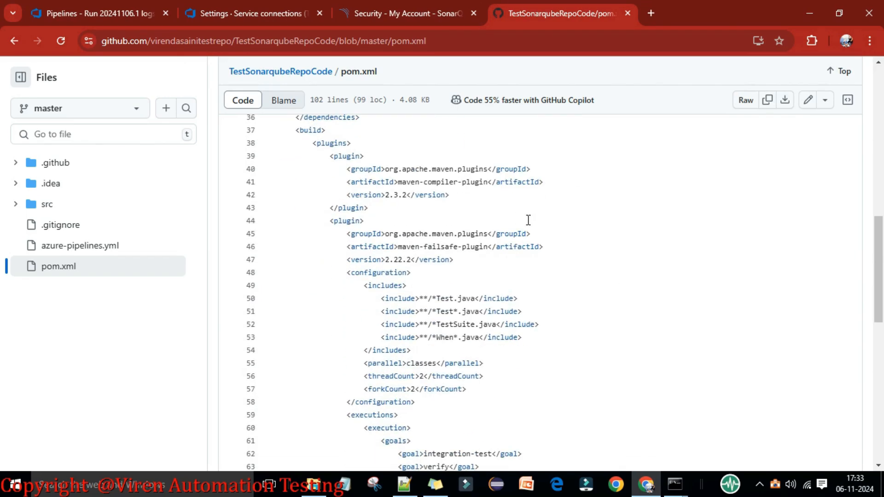
{"action": "scroll", "coordinate": [603, 286], "scroll_direction": "down", "scroll_amount": 3}
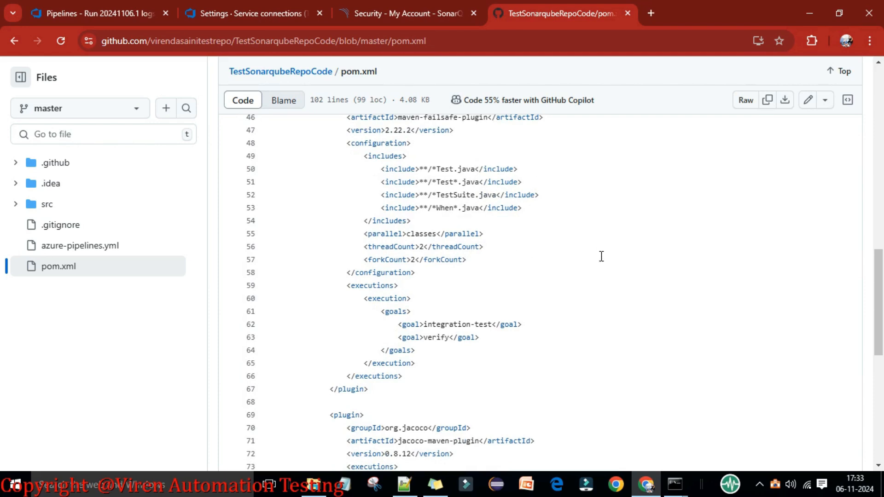
{"action": "scroll", "coordinate": [601, 256], "scroll_direction": "up", "scroll_amount": 2}
{"action": "scroll", "coordinate": [602, 258], "scroll_direction": "down", "scroll_amount": 3}
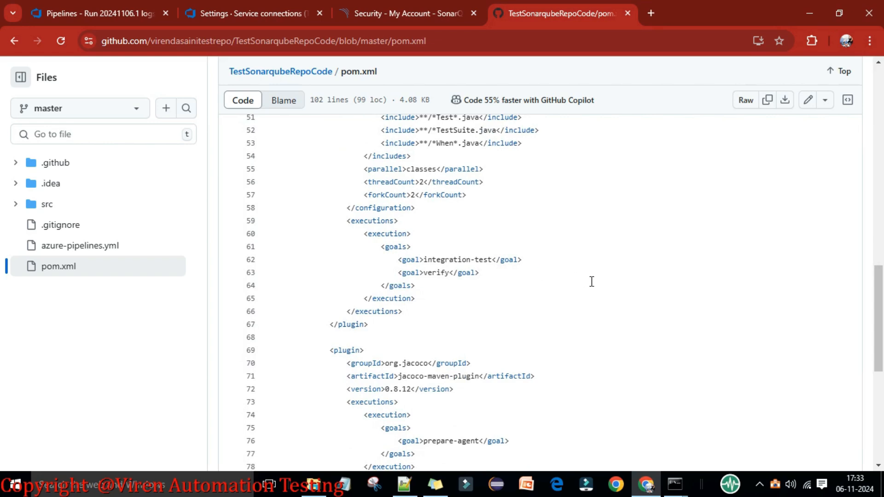
{"action": "scroll", "coordinate": [591, 281], "scroll_direction": "down", "scroll_amount": 2}
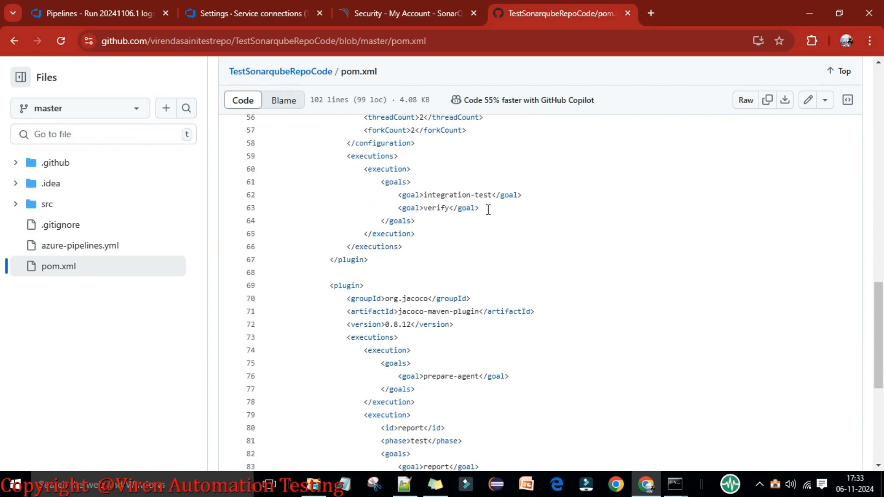
{"action": "scroll", "coordinate": [569, 266], "scroll_direction": "down", "scroll_amount": 2}
{"action": "scroll", "coordinate": [569, 265], "scroll_direction": "down", "scroll_amount": 2}
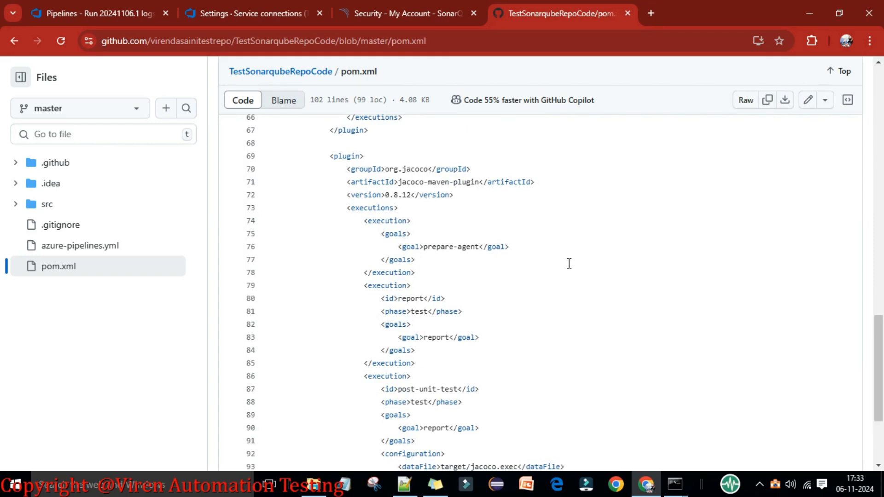
{"action": "scroll", "coordinate": [576, 271], "scroll_direction": "down", "scroll_amount": 4}
{"action": "scroll", "coordinate": [581, 277], "scroll_direction": "down", "scroll_amount": 1}
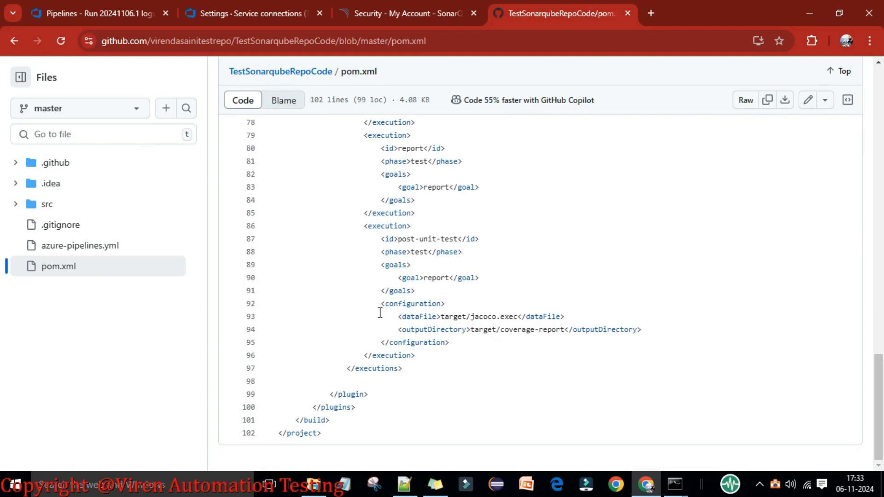
{"action": "left_click_drag", "start_coordinate": [381, 306], "coordinate": [655, 341]}
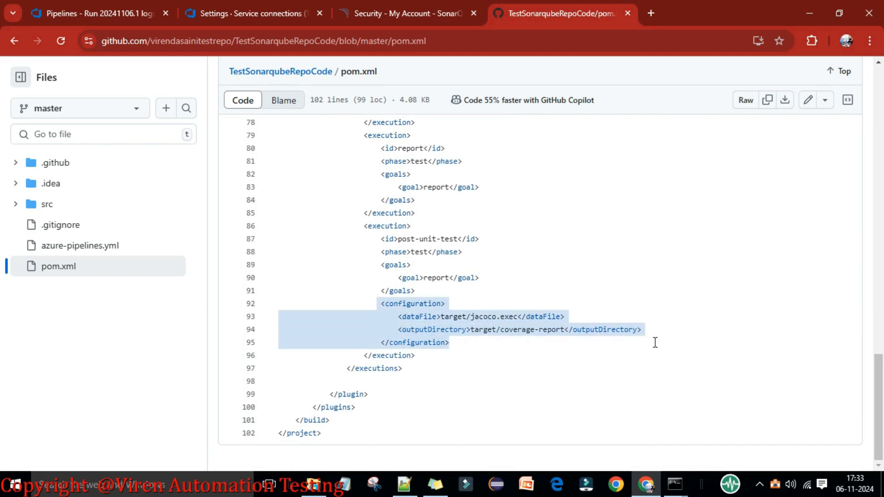
{"action": "left_click", "coordinate": [518, 358]}
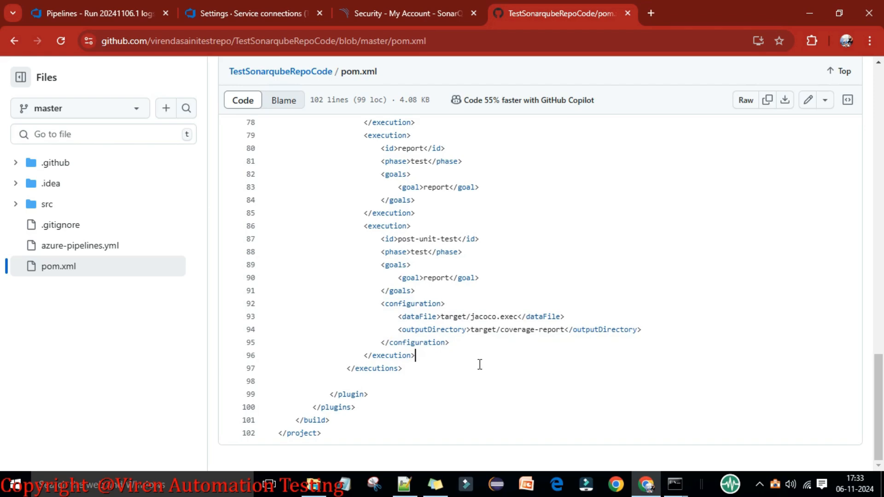
{"action": "scroll", "coordinate": [480, 364], "scroll_direction": "up", "scroll_amount": 20}
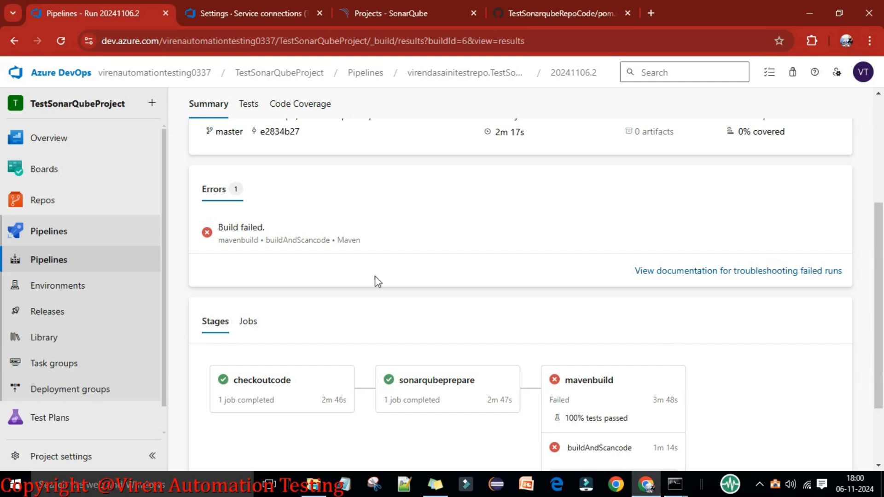
Refresh the SonarQube projects page to check TestSonarqubeRepoCode's last analysis, and return to run 20241106.2 to inspect its errors and mavenbuild stage
{"action": "left_click", "coordinate": [377, 13]}
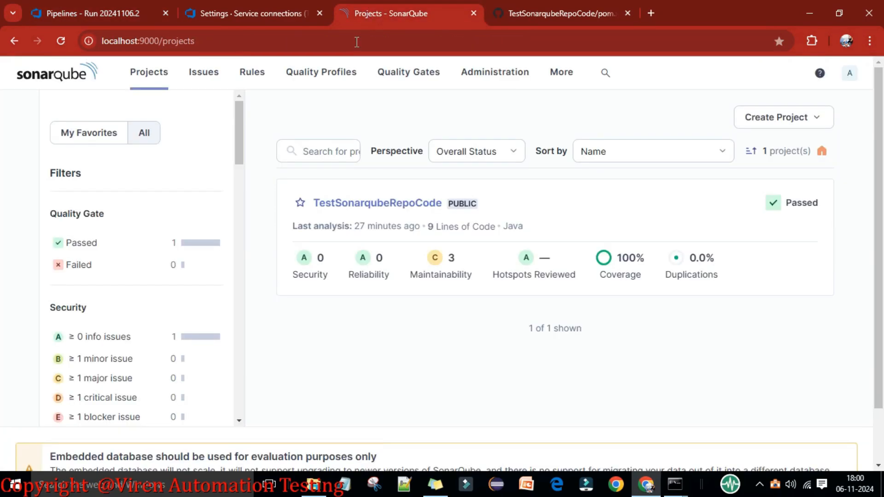
{"action": "left_click", "coordinate": [61, 41]}
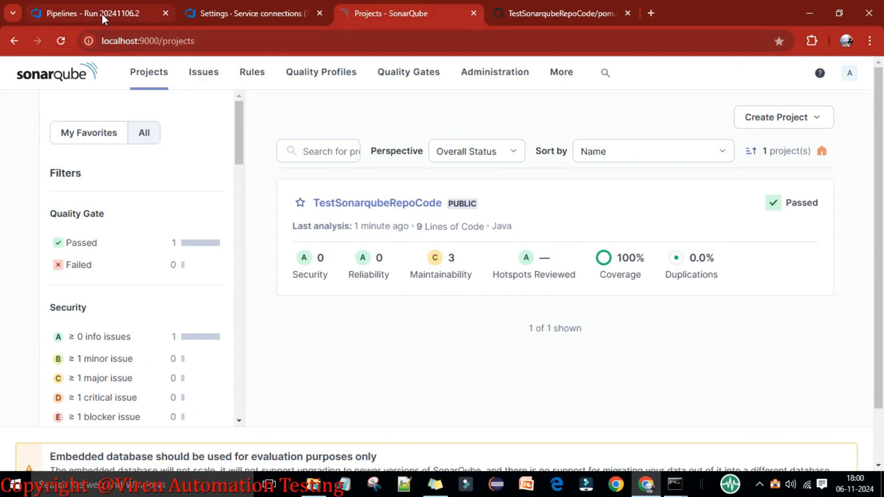
{"action": "left_click", "coordinate": [101, 14]}
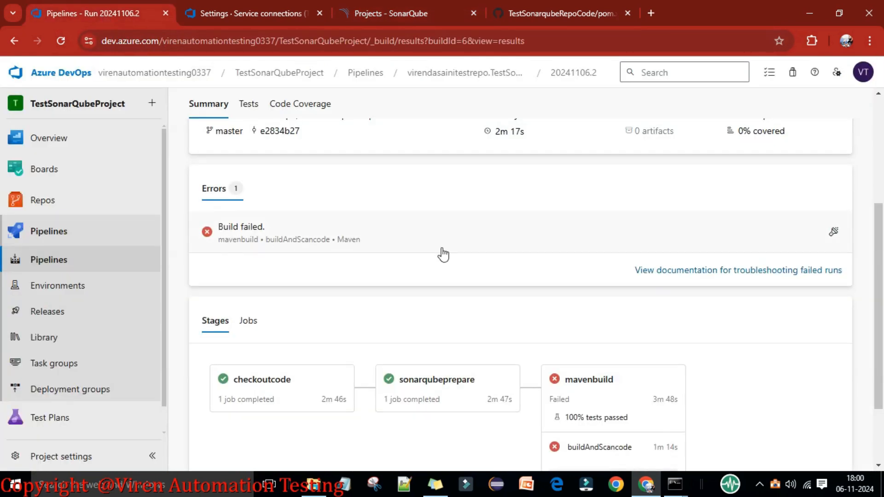
{"action": "scroll", "coordinate": [484, 285], "scroll_direction": "down", "scroll_amount": 2}
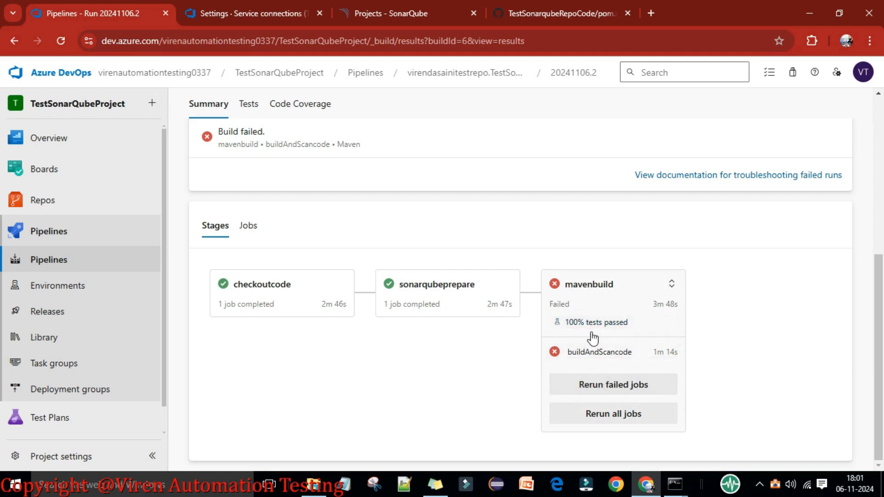
Check TestSonarqubeRepoCode's last analysis on the SonarQube projects page and return to the stages of run 20241106.2 in Azure DevOps
{"action": "scroll", "coordinate": [386, 179], "scroll_direction": "up", "scroll_amount": 1}
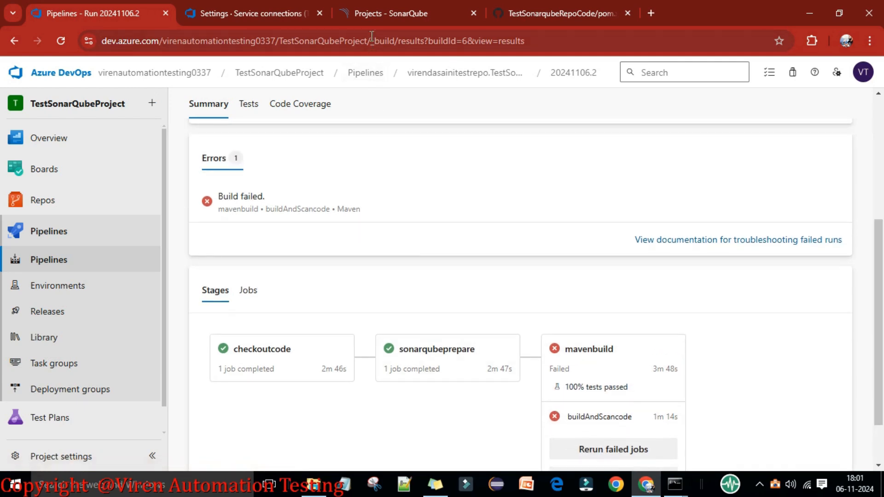
{"action": "left_click", "coordinate": [368, 16]}
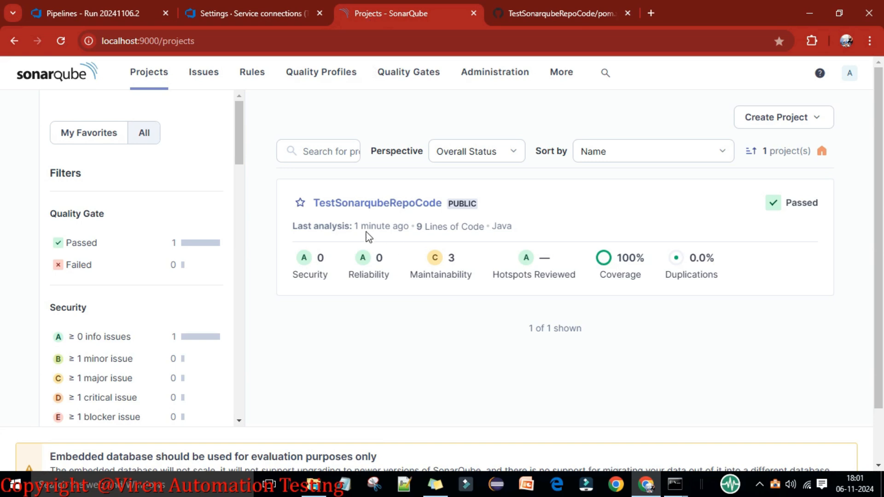
{"action": "left_click", "coordinate": [84, 12]}
{"action": "scroll", "coordinate": [543, 316], "scroll_direction": "down", "scroll_amount": 1}
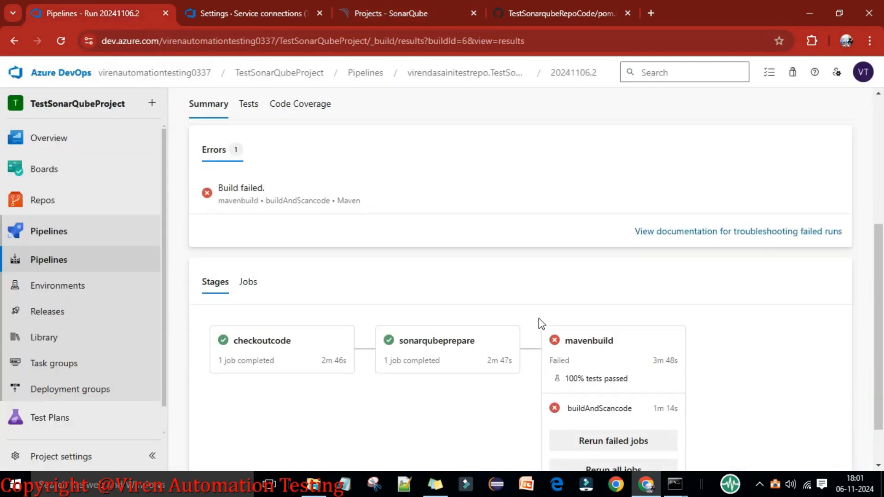
Open the Maven task log of the buildAndScancode job and examine its analysis lines and the sonar-maven-plugin execution error
{"action": "left_click", "coordinate": [597, 351]}
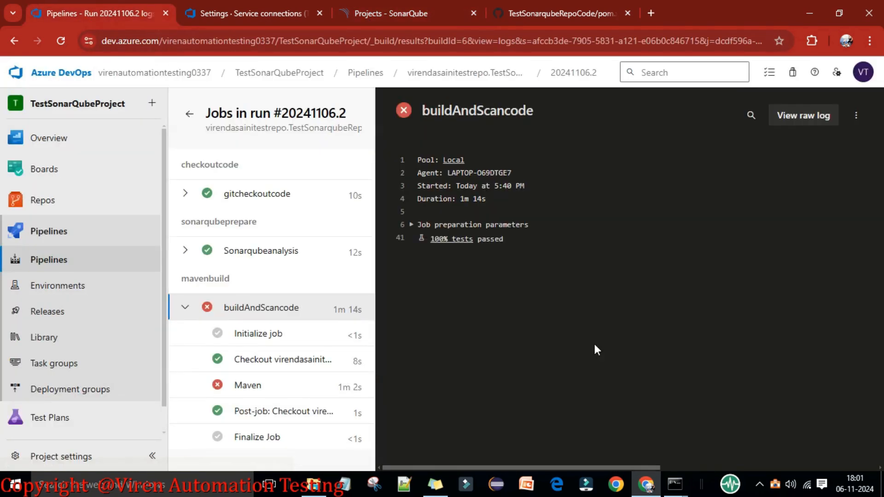
{"action": "left_click", "coordinate": [248, 385]}
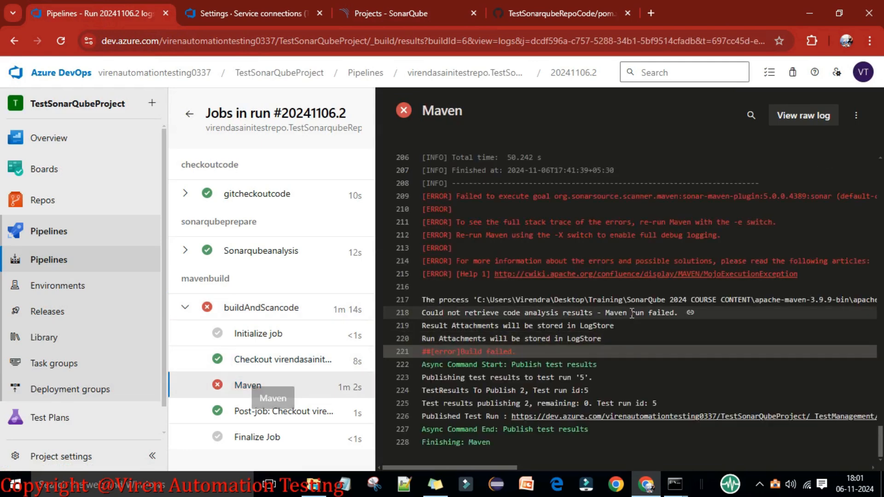
{"action": "scroll", "coordinate": [632, 313], "scroll_direction": "up", "scroll_amount": 9}
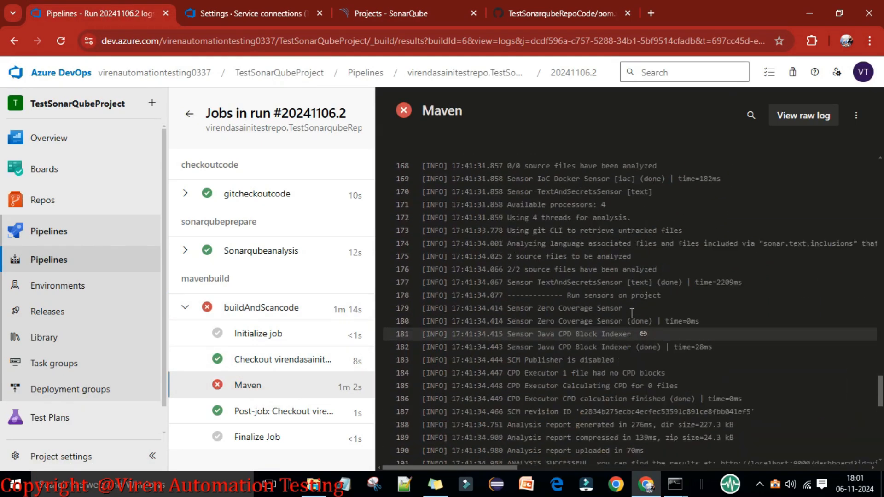
{"action": "scroll", "coordinate": [632, 313], "scroll_direction": "down", "scroll_amount": 3}
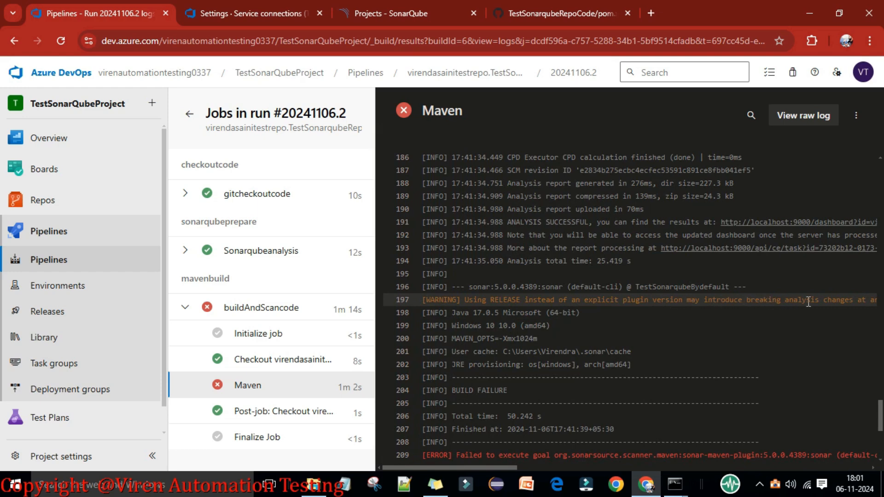
{"action": "scroll", "coordinate": [808, 302], "scroll_direction": "down", "scroll_amount": 6}
{"action": "scroll", "coordinate": [507, 341], "scroll_direction": "up", "scroll_amount": 2}
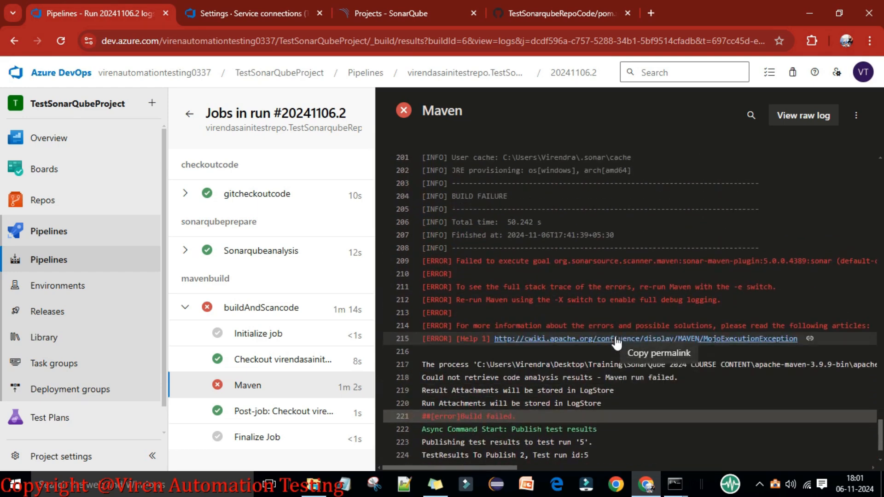
{"action": "left_click_drag", "start_coordinate": [457, 261], "coordinate": [831, 261]}
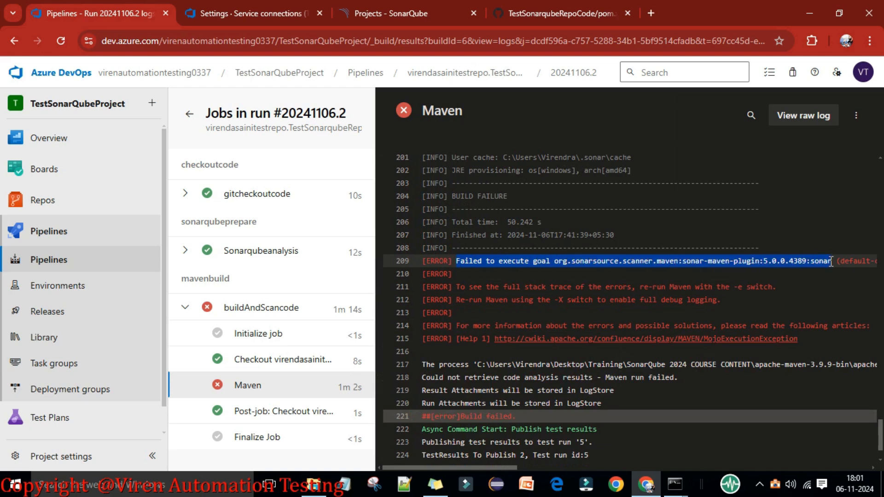
{"action": "left_click", "coordinate": [796, 263]}
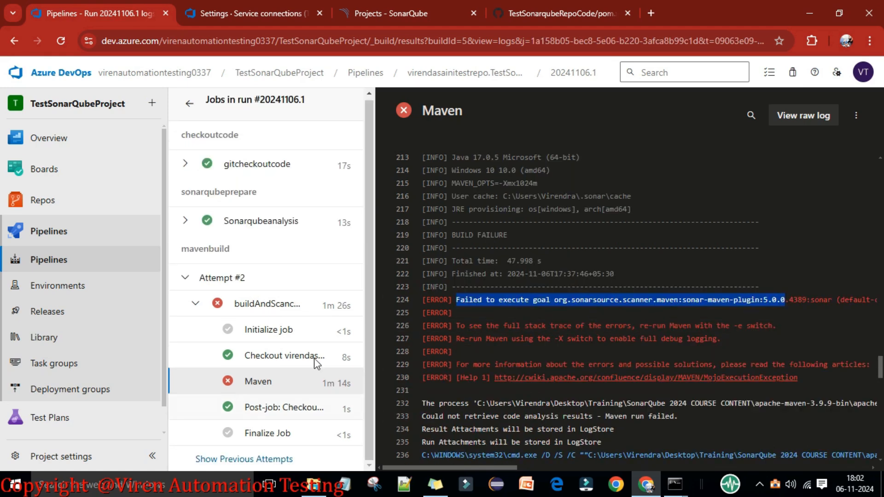
Examine the analysis result and build result lines in the Maven log of run 20241106.1, attempt 2
{"action": "scroll", "coordinate": [523, 267], "scroll_direction": "up", "scroll_amount": 4}
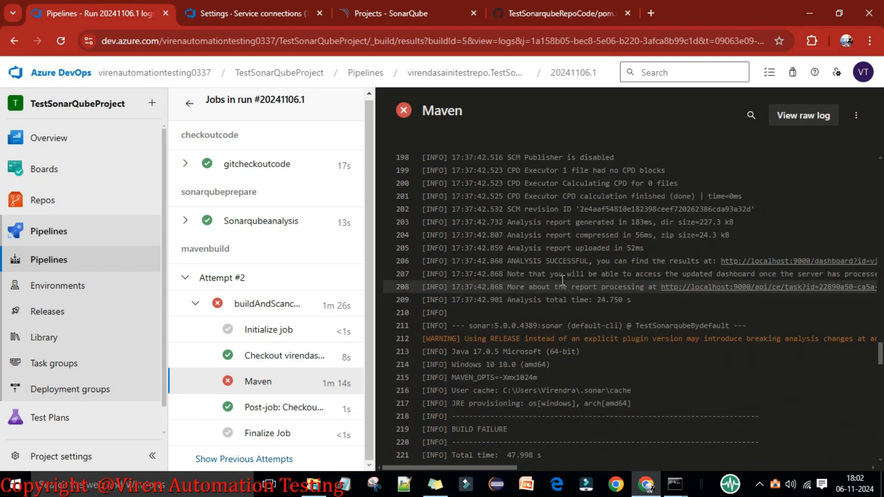
{"action": "left_click_drag", "start_coordinate": [507, 262], "coordinate": [594, 261]}
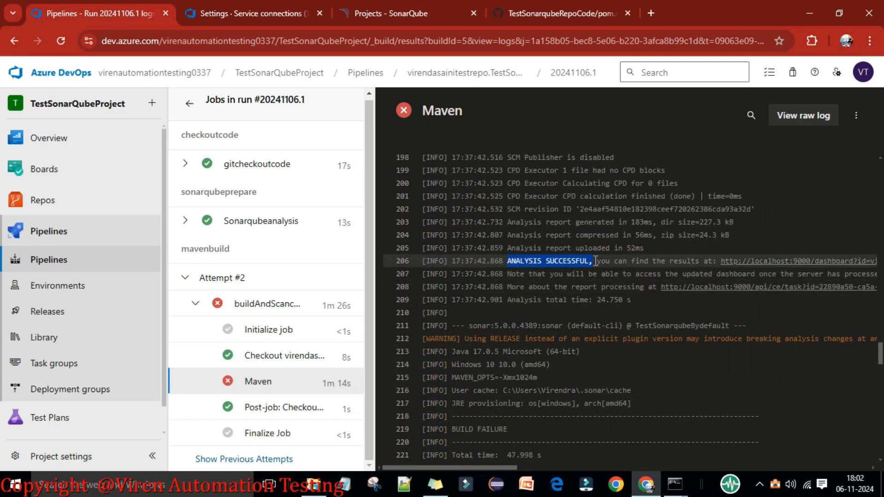
{"action": "left_click", "coordinate": [572, 272]}
{"action": "scroll", "coordinate": [535, 306], "scroll_direction": "down", "scroll_amount": 2}
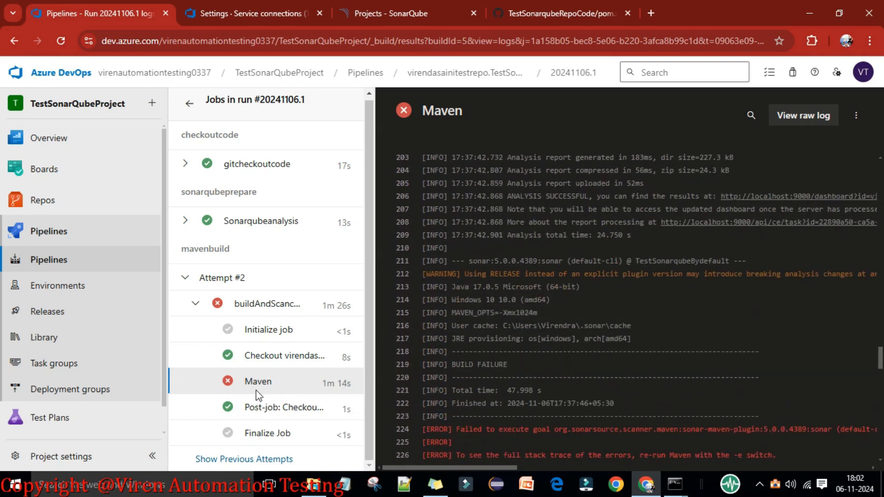
{"action": "scroll", "coordinate": [564, 321], "scroll_direction": "down", "scroll_amount": 2}
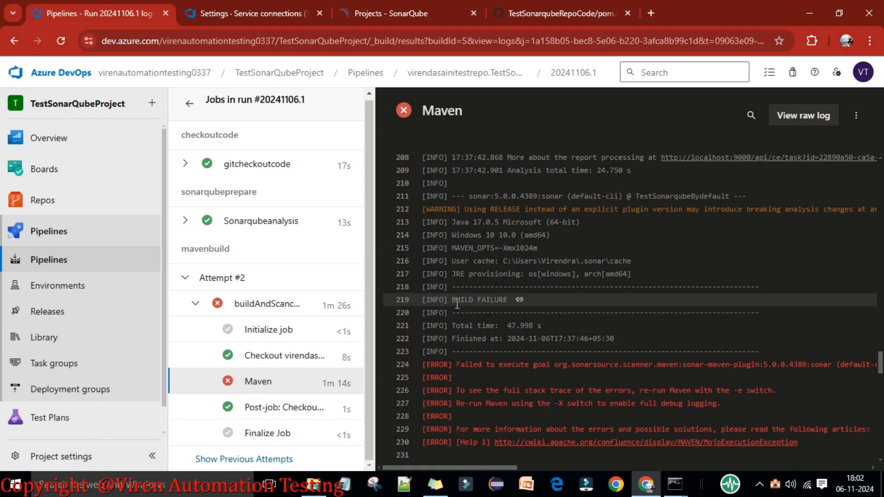
{"action": "left_click_drag", "start_coordinate": [451, 303], "coordinate": [508, 300]}
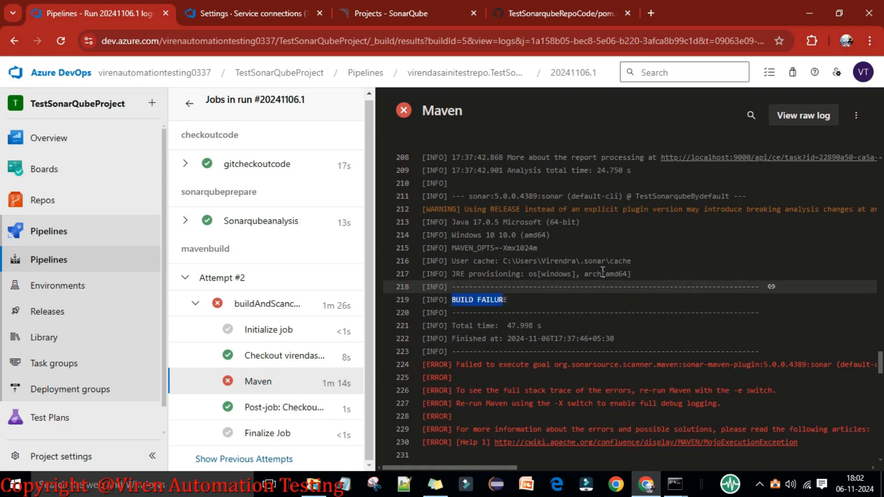
{"action": "left_click", "coordinate": [620, 268]}
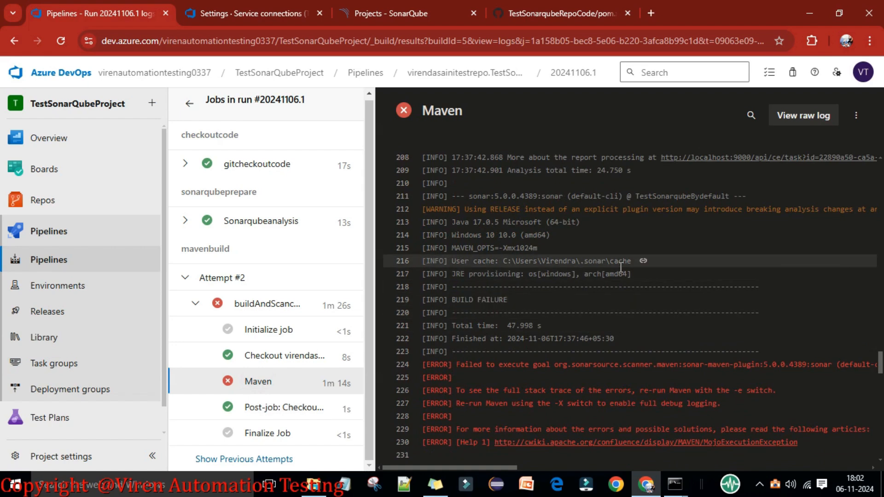
Check the sonar-maven-plugin dependency's version in pom.xml on GitHub
{"action": "left_click", "coordinate": [515, 8]}
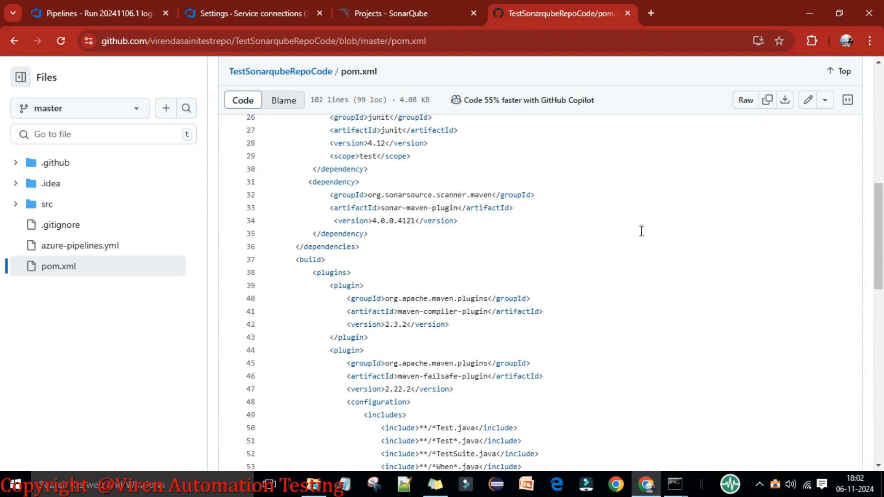
{"action": "scroll", "coordinate": [456, 287], "scroll_direction": "up", "scroll_amount": 2}
{"action": "left_click_drag", "start_coordinate": [463, 285], "coordinate": [334, 286]}
{"action": "left_click", "coordinate": [463, 285]}
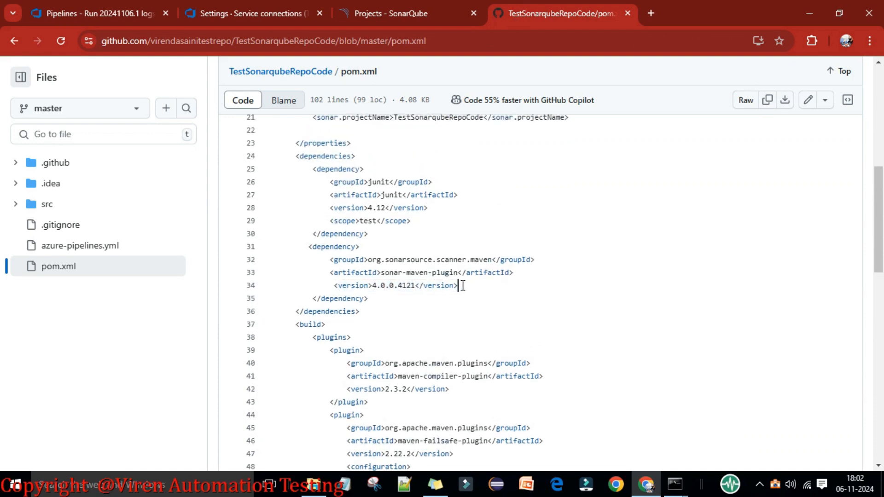
Return to Azure DevOps and open the TestSonarqubeRepoCode pipeline's azure-pipelines.yml for editing at the Maven@4 task
{"action": "left_click", "coordinate": [95, 12]}
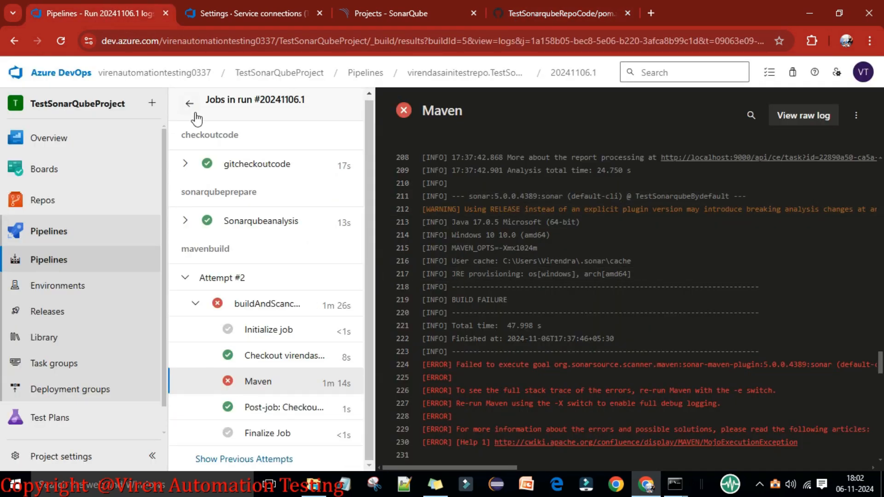
{"action": "left_click", "coordinate": [366, 73]}
{"action": "left_click", "coordinate": [395, 259]}
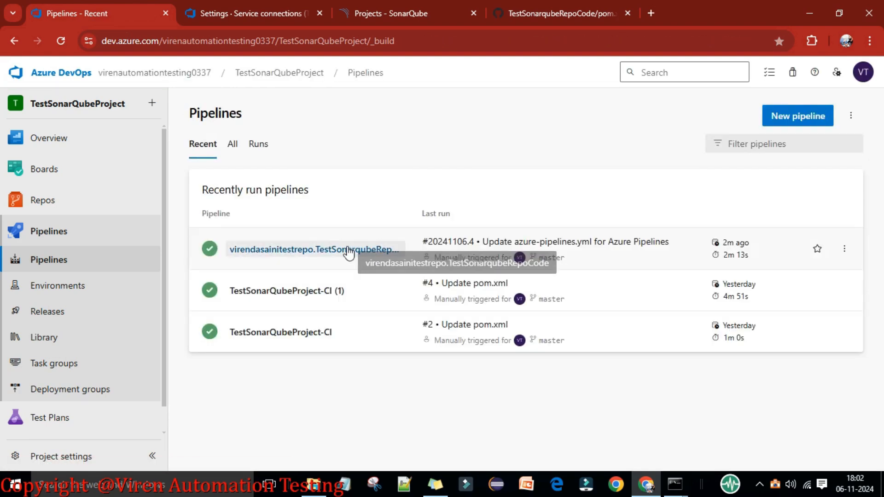
{"action": "left_click", "coordinate": [745, 119]}
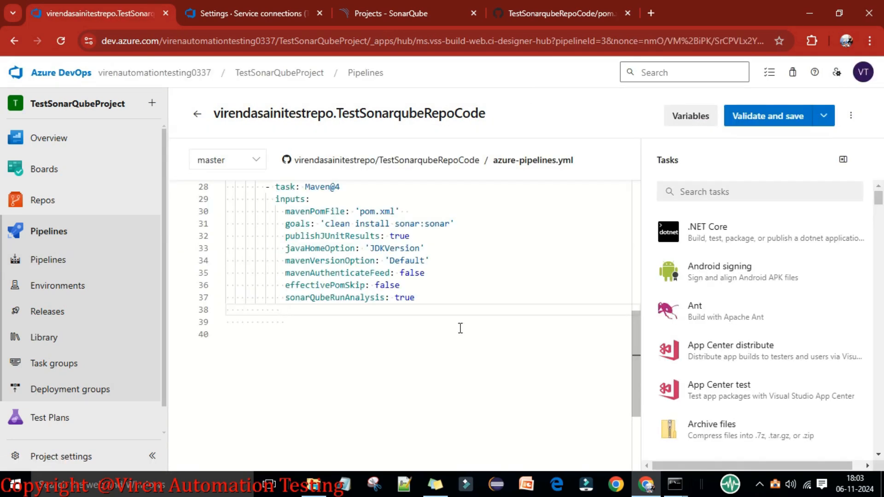
{"action": "scroll", "coordinate": [423, 341], "scroll_direction": "up", "scroll_amount": 1}
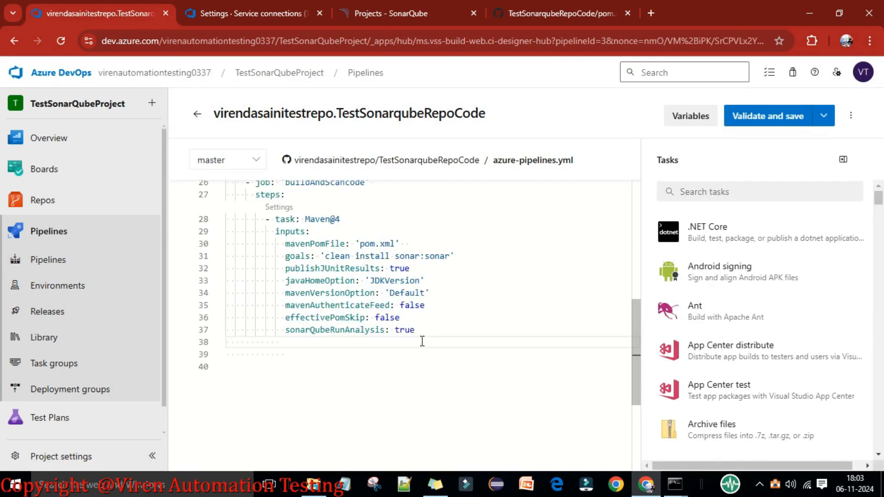
Add the sqMavenPluginVersionChoice input on a new line below sonarQubeRunAnalysis in the Maven@4 task
{"action": "left_click", "coordinate": [426, 332]}
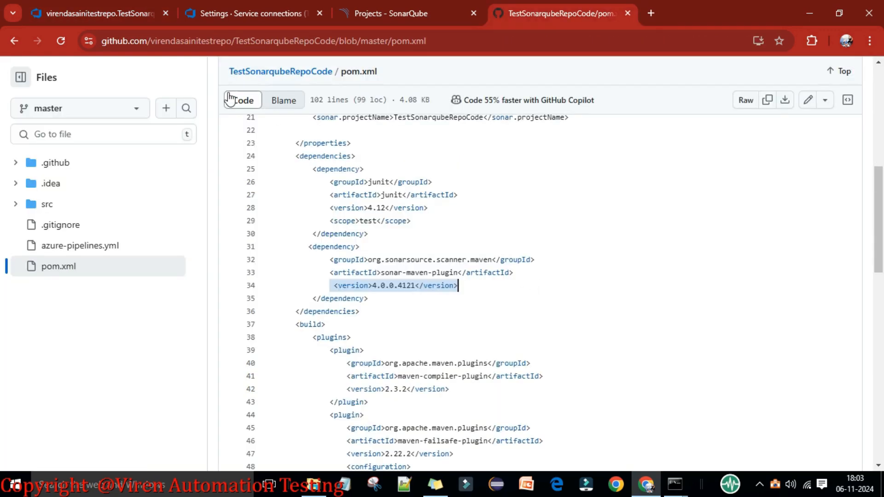
{"action": "left_click", "coordinate": [93, 16]}
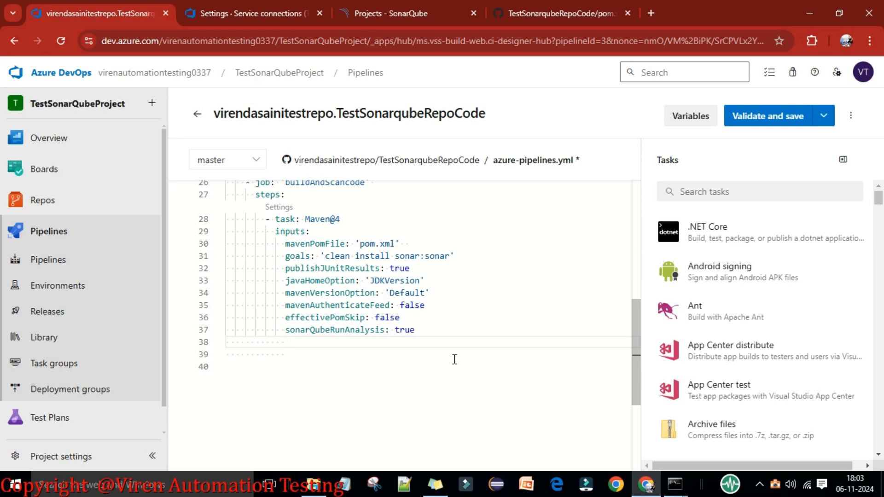
{"action": "type", "text": "s"}
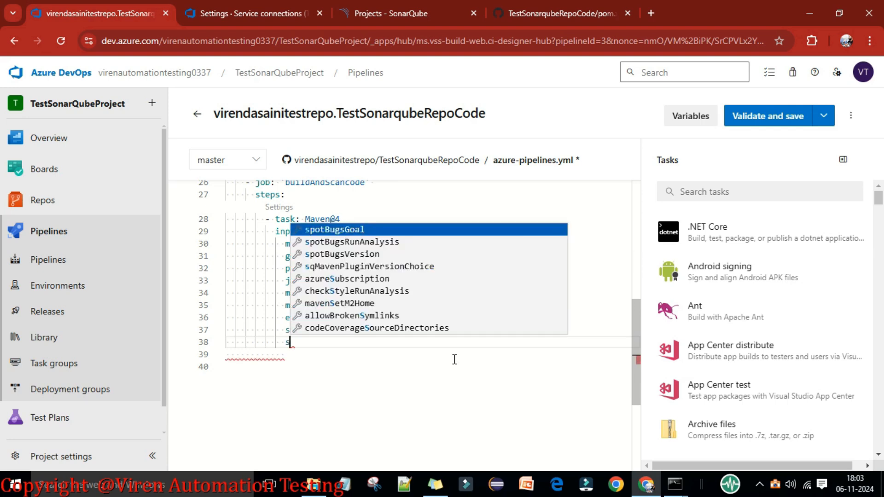
{"action": "type", "text": "o"}
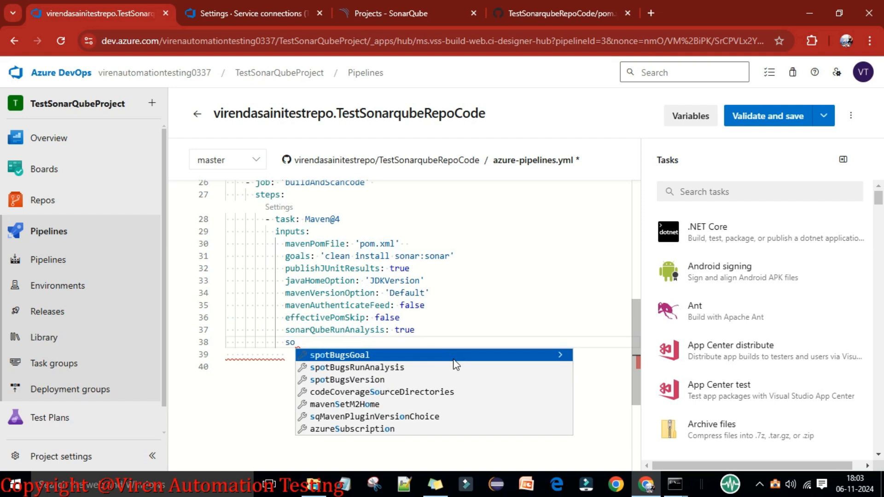
{"action": "type", "text": "r"}
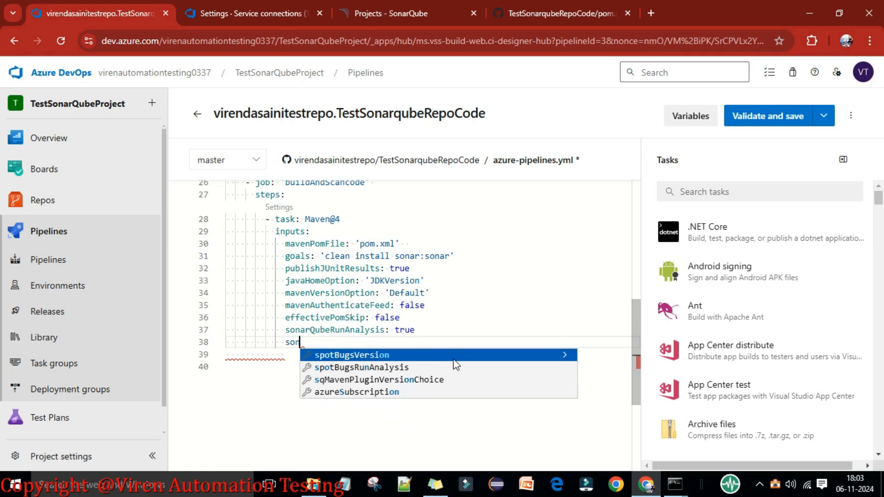
{"action": "key", "text": "Down"}
{"action": "key", "text": "Down"}
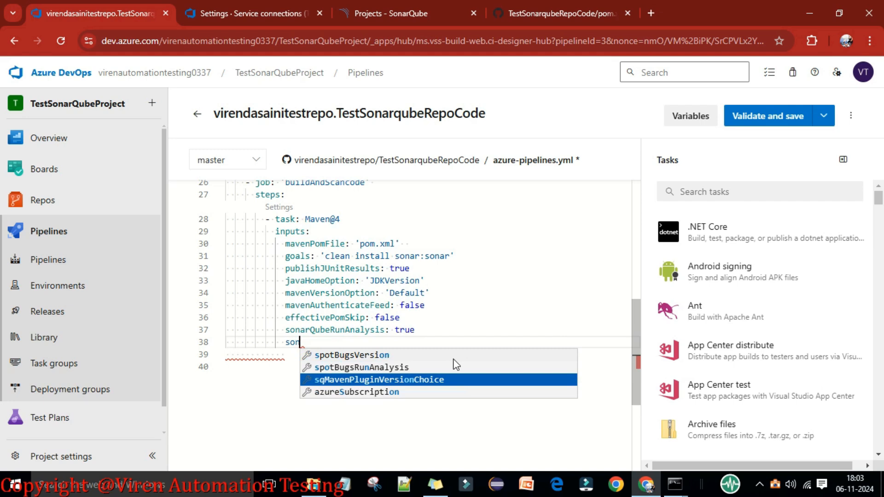
{"action": "key", "text": "Return"}
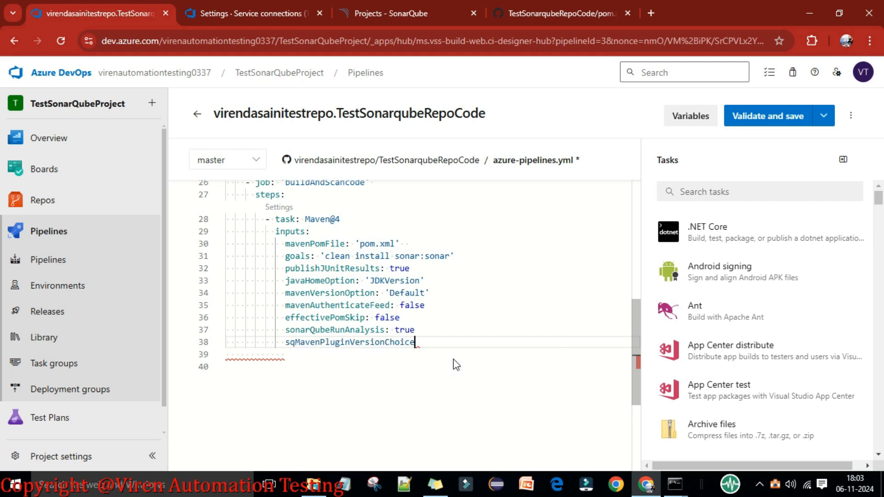
Set the value of sqMavenPluginVersionChoice to 'pom', enclosed in single quotes
{"action": "type", "text": ":"}
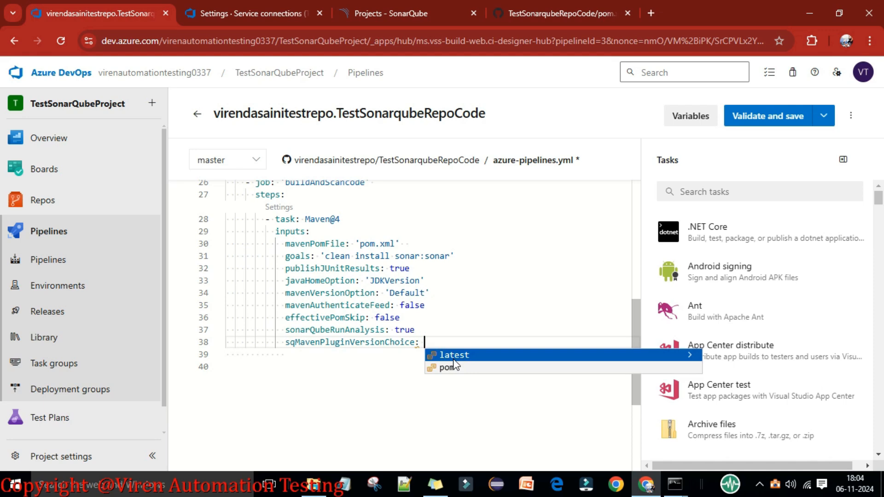
{"action": "key", "text": "Down"}
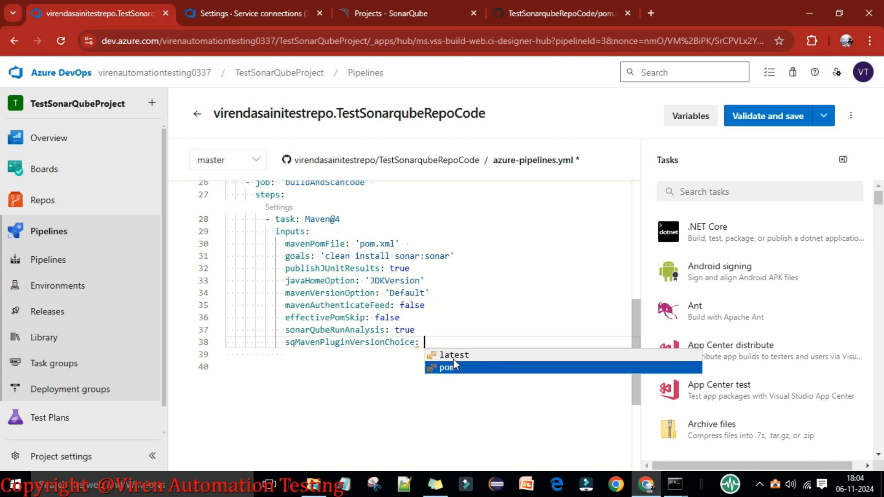
{"action": "key", "text": "Return"}
{"action": "type", "text": "'"}
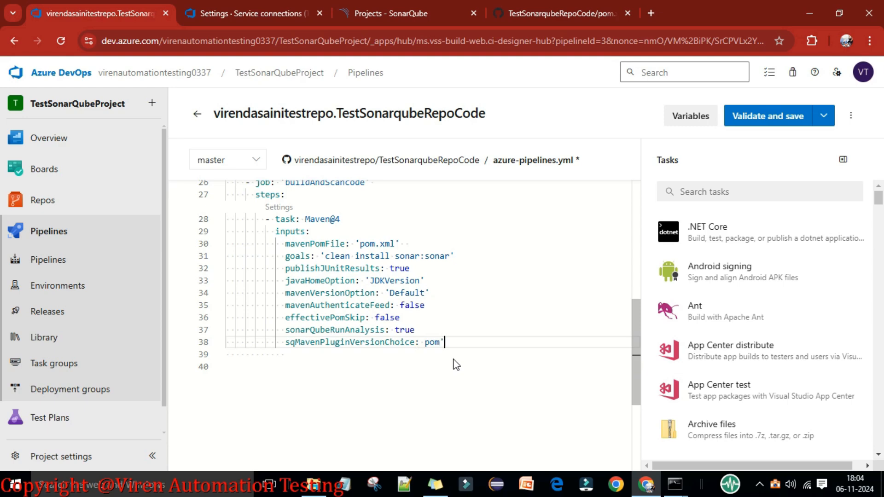
{"action": "key", "text": "Left"}
{"action": "key", "text": "Left"}
{"action": "type", "text": "'"}
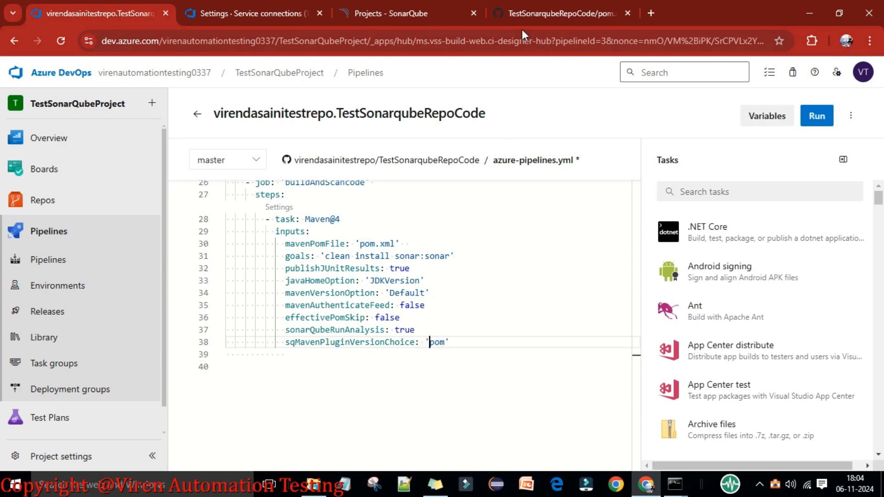
Check the sonar-maven-plugin version line in pom.xml against the new Maven task input, and return to the end of that input's line
{"action": "left_click", "coordinate": [543, 13]}
{"action": "left_click_drag", "start_coordinate": [466, 286], "coordinate": [330, 286]}
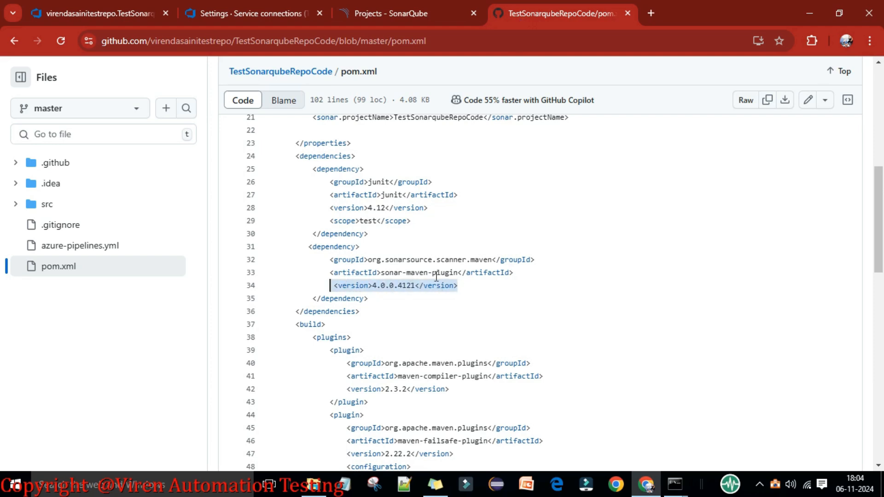
{"action": "left_click", "coordinate": [112, 18]}
{"action": "left_click", "coordinate": [466, 344]}
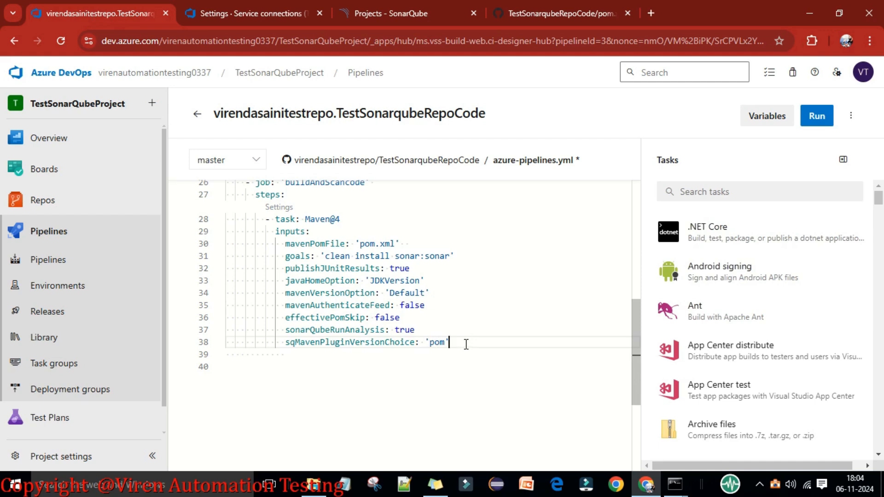
Run the pipeline on the master branch and follow its gitcheckoutcode, Sonarqubeanalysis and buildAndScancode jobs
{"action": "left_click", "coordinate": [818, 121]}
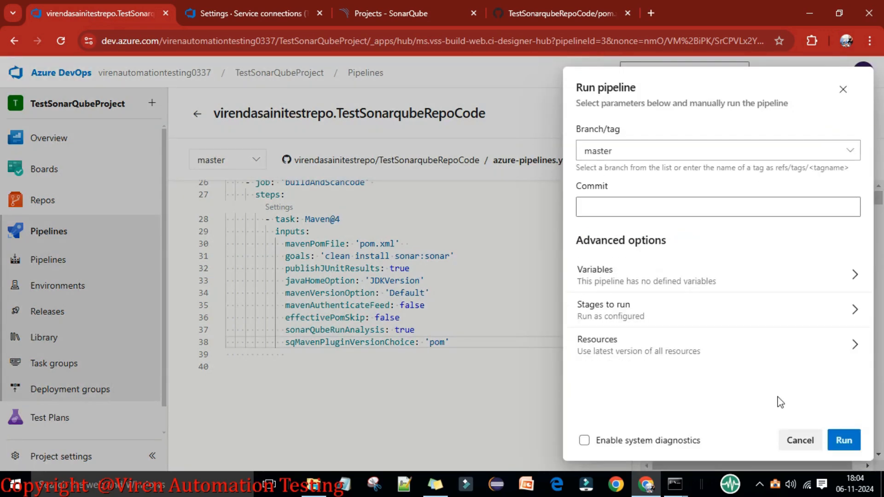
{"action": "left_click", "coordinate": [844, 442]}
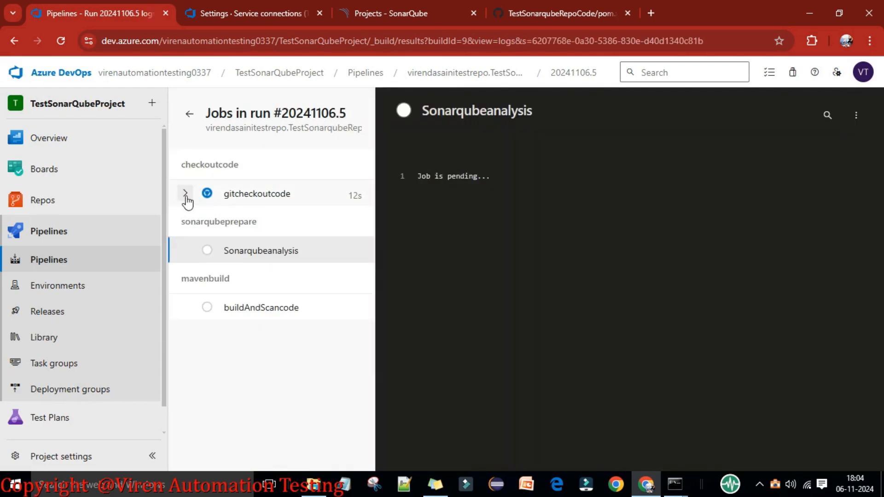
{"action": "left_click", "coordinate": [185, 195]}
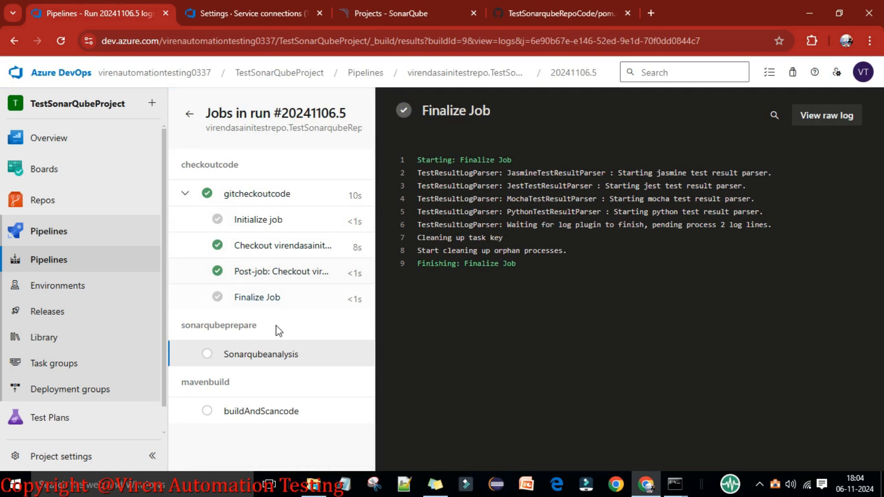
{"action": "left_click", "coordinate": [266, 355]}
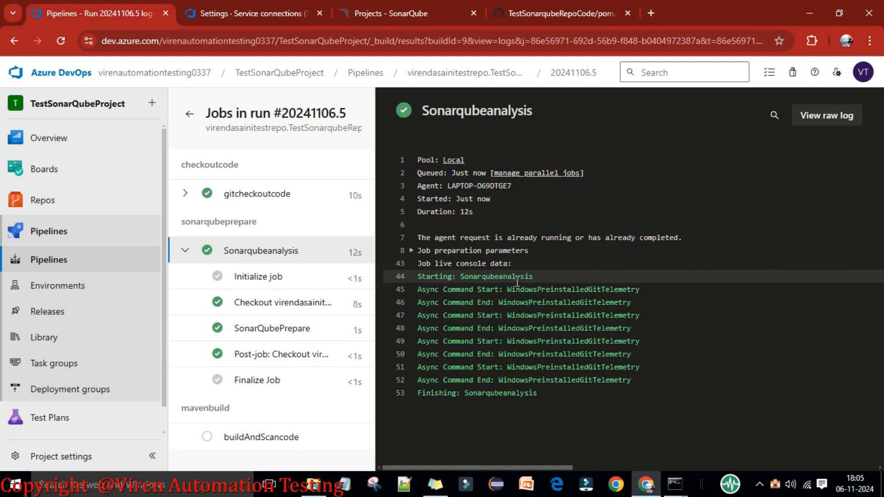
{"action": "left_click", "coordinate": [259, 437]}
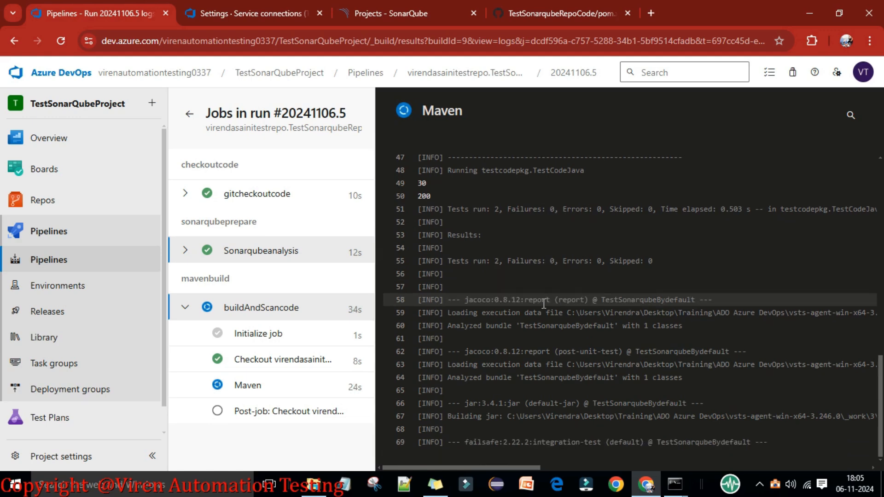
Examine the live log of the Maven task in the buildAndScancode job, from the tests to the SonarQube scan
{"action": "scroll", "coordinate": [544, 304], "scroll_direction": "up", "scroll_amount": 3}
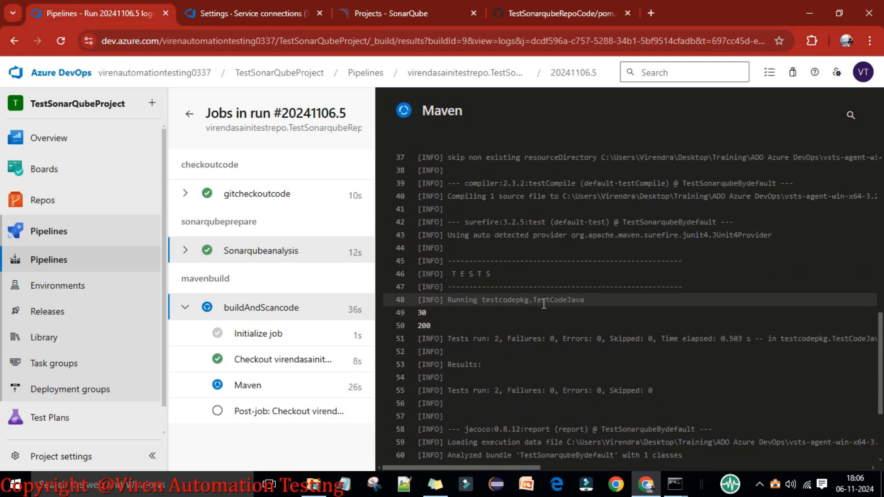
{"action": "scroll", "coordinate": [543, 304], "scroll_direction": "down", "scroll_amount": 4}
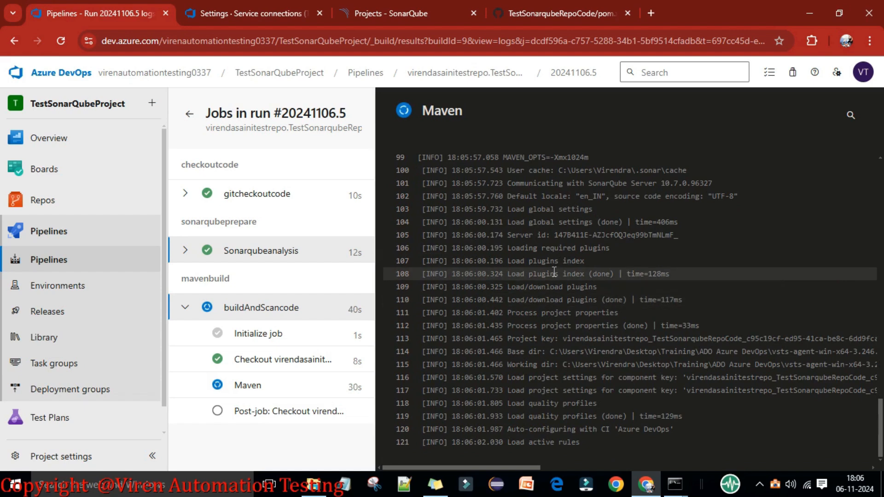
{"action": "scroll", "coordinate": [543, 304], "scroll_direction": "up", "scroll_amount": 3}
{"action": "scroll", "coordinate": [553, 316], "scroll_direction": "down", "scroll_amount": 3}
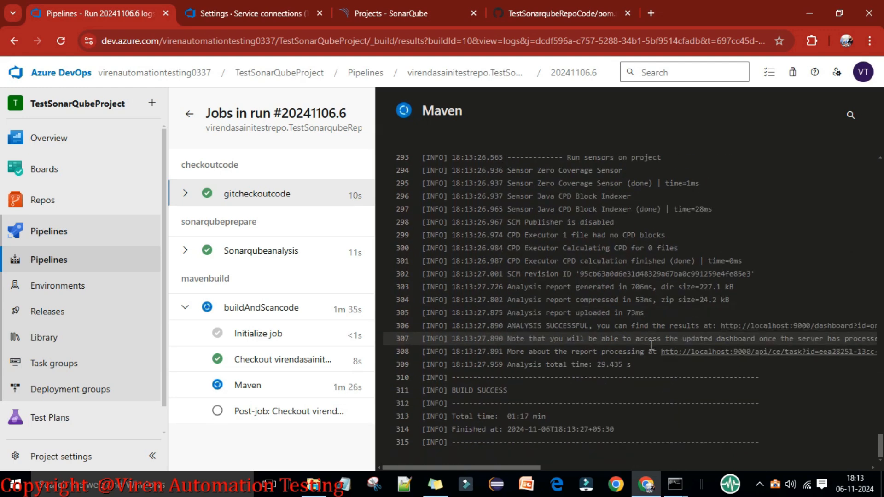
Open the dashboard link from the log's ANALYSIS SUCCESSFUL line in a new tab and return to the pipeline run
{"action": "left_click_drag", "start_coordinate": [508, 325], "coordinate": [592, 326]}
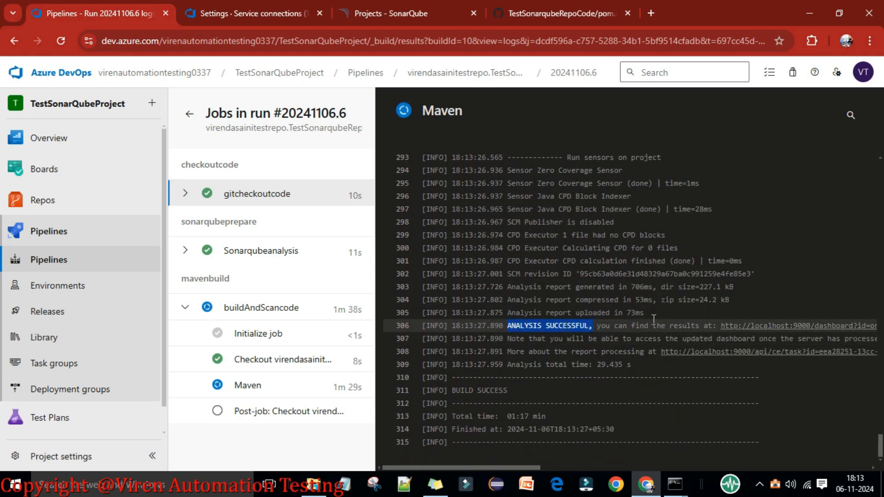
{"action": "right_click", "coordinate": [820, 327]}
{"action": "left_click", "coordinate": [731, 179]}
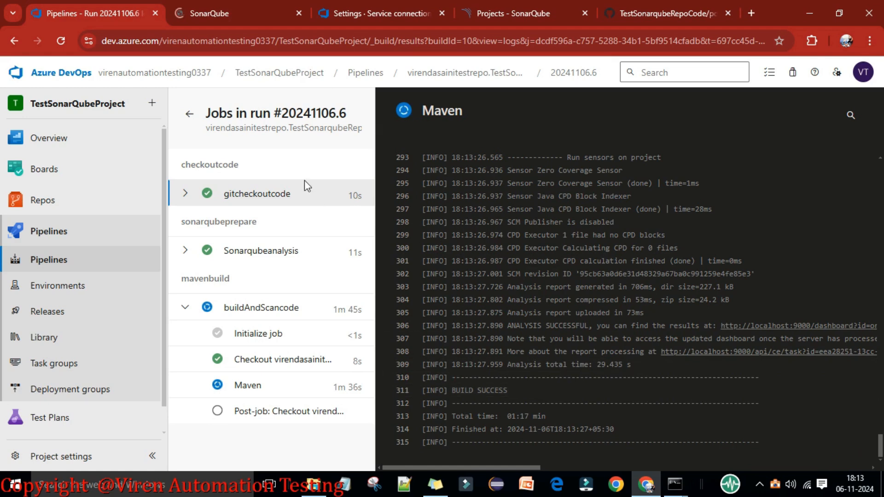
{"action": "left_click", "coordinate": [208, 10]}
{"action": "left_click", "coordinate": [106, 10]}
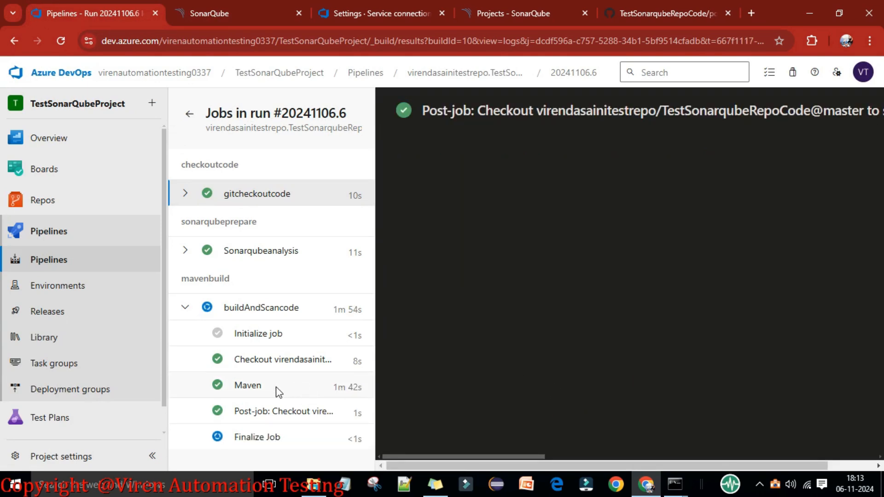
Examine the buildAndScancode job's post-job and Maven logs, down to the code coverage publishing lines at the end
{"action": "left_click", "coordinate": [277, 388]}
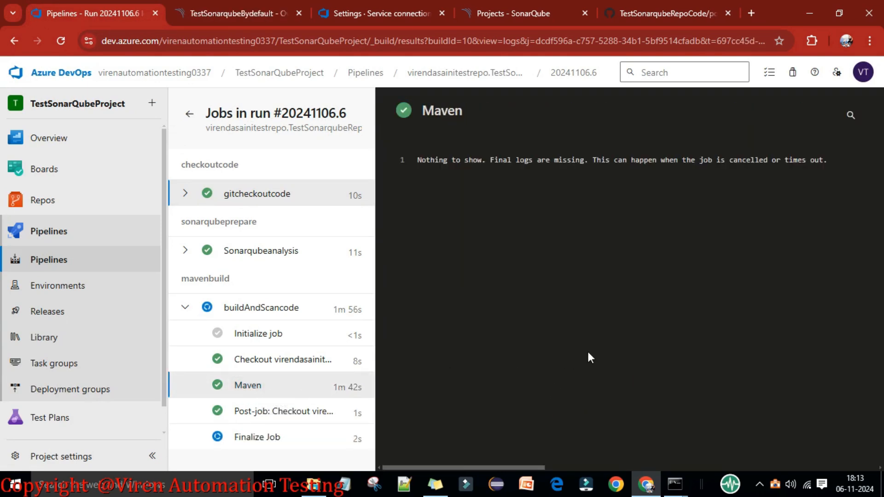
{"action": "left_click", "coordinate": [267, 413]}
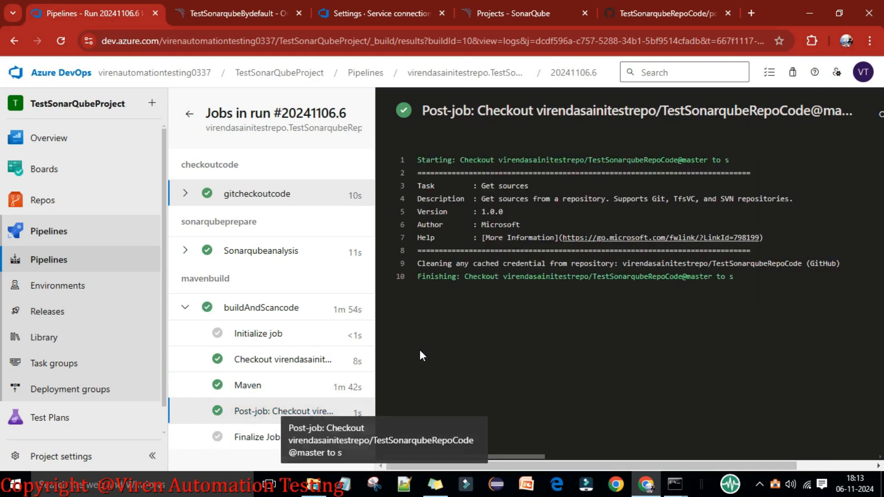
{"action": "left_click", "coordinate": [257, 437]}
{"action": "left_click", "coordinate": [248, 385]}
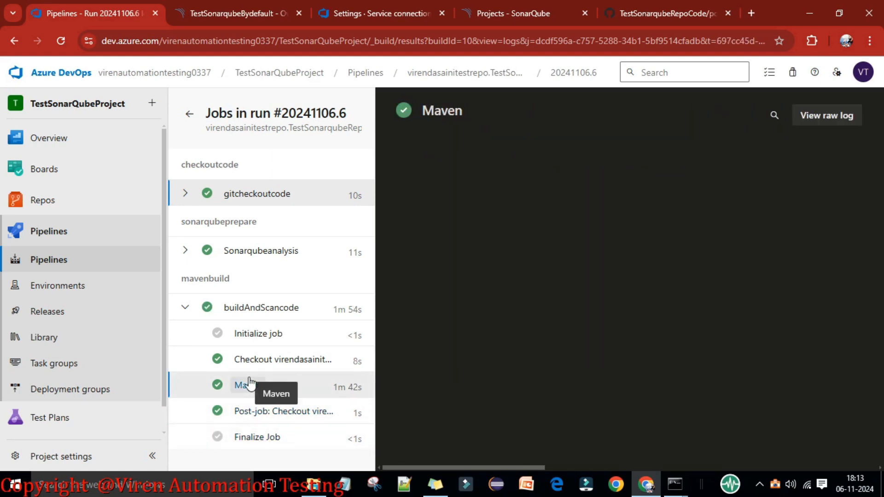
{"action": "scroll", "coordinate": [873, 341], "scroll_direction": "down", "scroll_amount": 10}
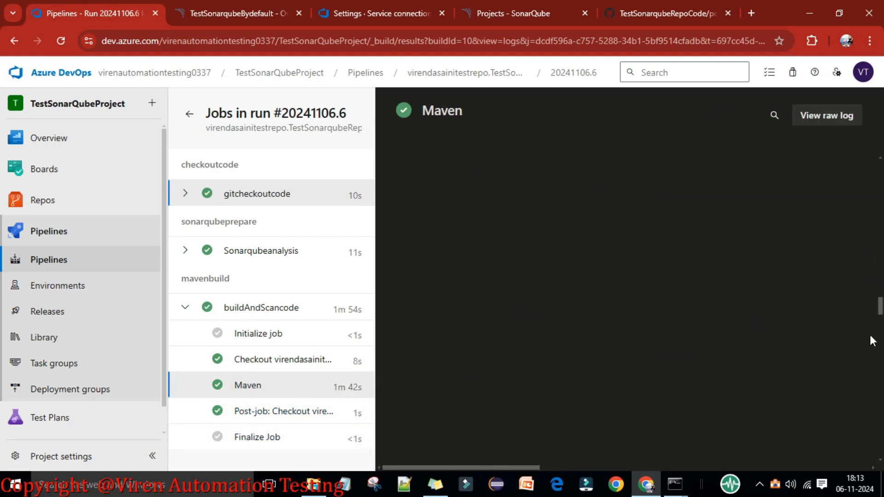
{"action": "scroll", "coordinate": [872, 341], "scroll_direction": "down", "scroll_amount": 10}
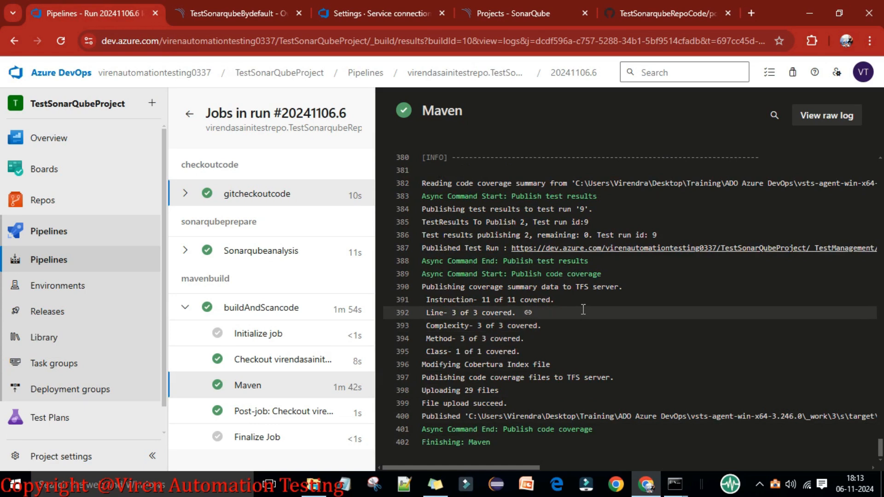
{"action": "scroll", "coordinate": [583, 310], "scroll_direction": "up", "scroll_amount": 2}
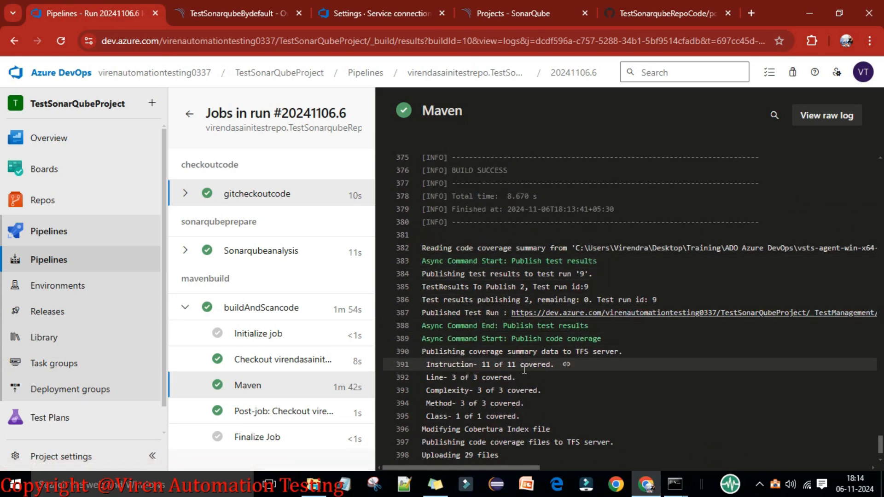
{"action": "scroll", "coordinate": [590, 372], "scroll_direction": "down", "scroll_amount": 1}
{"action": "scroll", "coordinate": [590, 371], "scroll_direction": "down", "scroll_amount": 2}
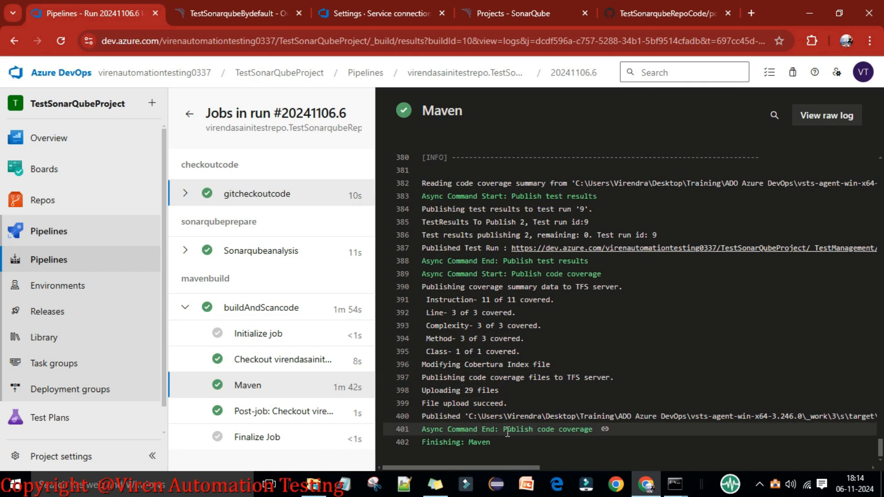
{"action": "left_click_drag", "start_coordinate": [504, 433], "coordinate": [595, 433]}
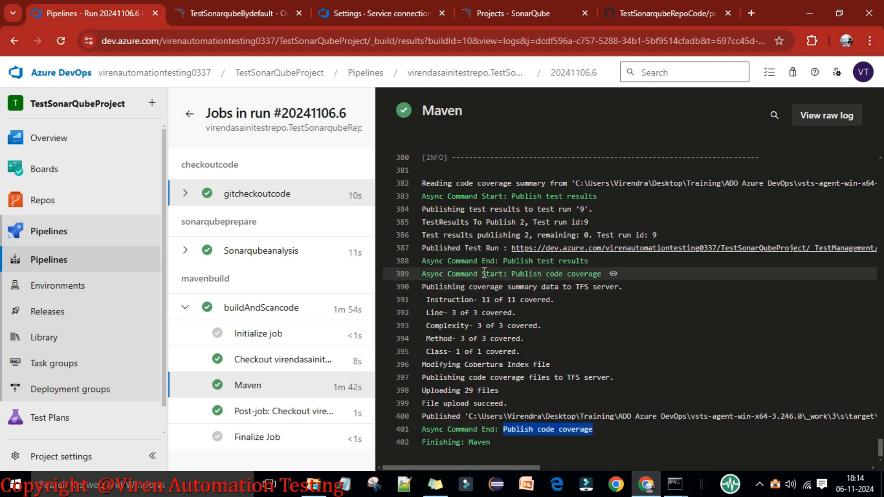
Return to the pipeline run's summary and review its test results and code coverage report
{"action": "left_click", "coordinate": [188, 114]}
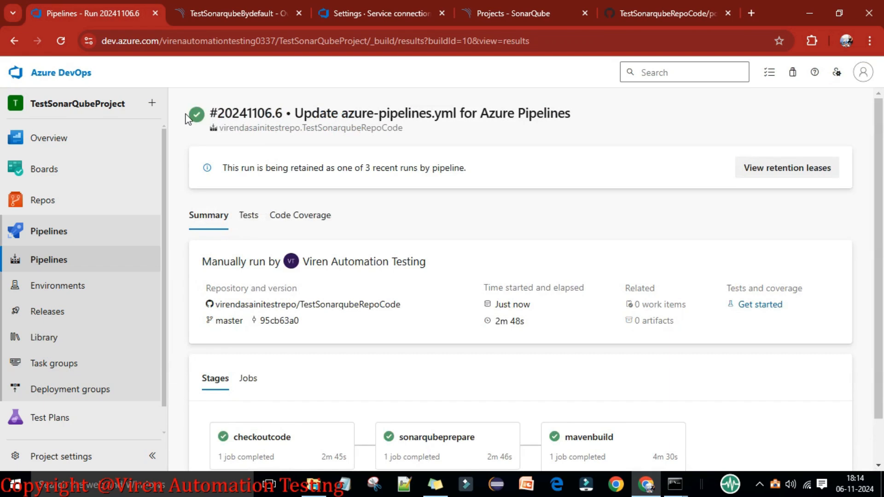
{"action": "left_click", "coordinate": [248, 216]}
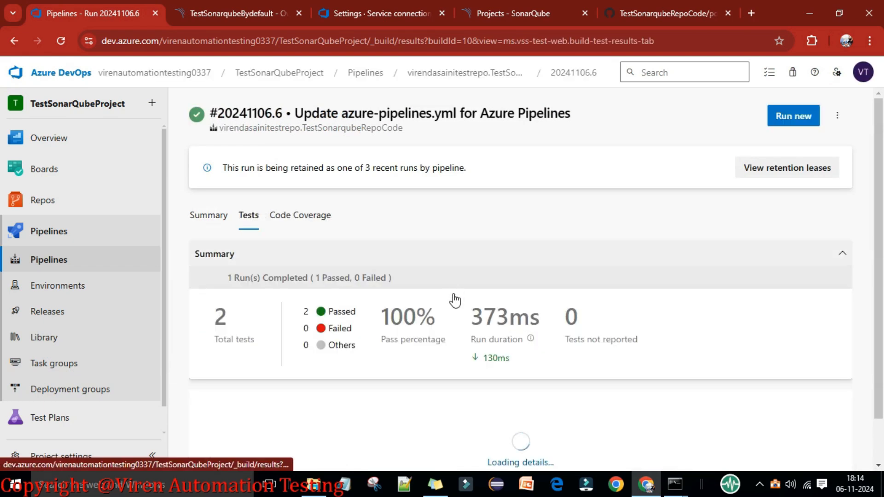
{"action": "left_click", "coordinate": [317, 225]}
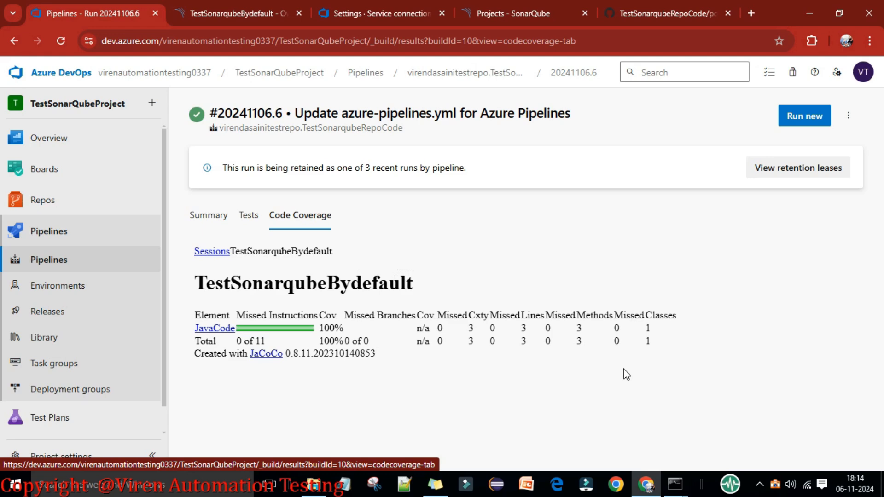
Refresh the SonarQube projects list and the TestSonarqubeBydefault dashboard, and review its overall code metrics
{"action": "left_click", "coordinate": [477, 15]}
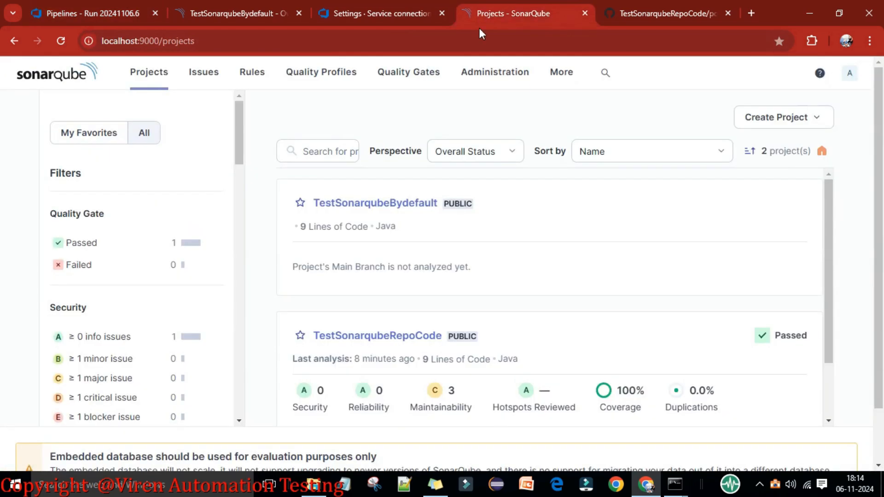
{"action": "left_click", "coordinate": [61, 41]}
{"action": "left_click", "coordinate": [214, 14]}
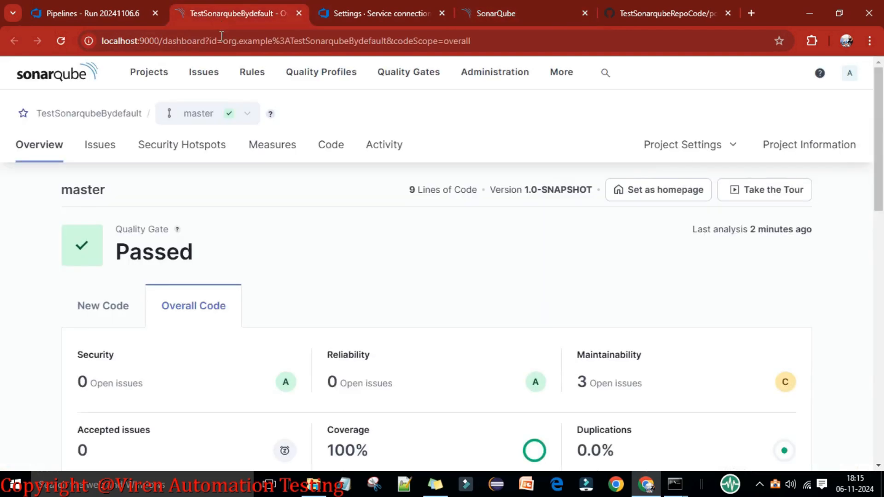
{"action": "left_click", "coordinate": [60, 41]}
{"action": "scroll", "coordinate": [444, 300], "scroll_direction": "down", "scroll_amount": 3}
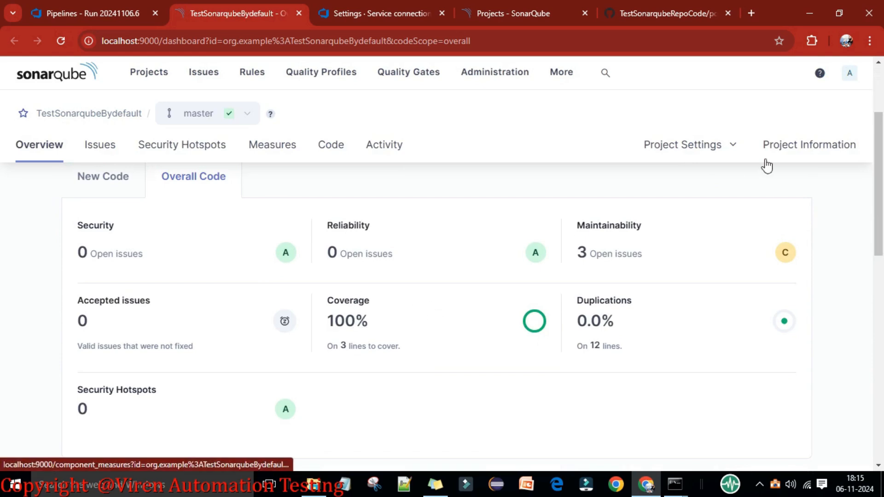
Review the TestSonarqubeBydefault project information in SonarQube, including its quality gate, quality profile and project key
{"action": "left_click", "coordinate": [787, 148]}
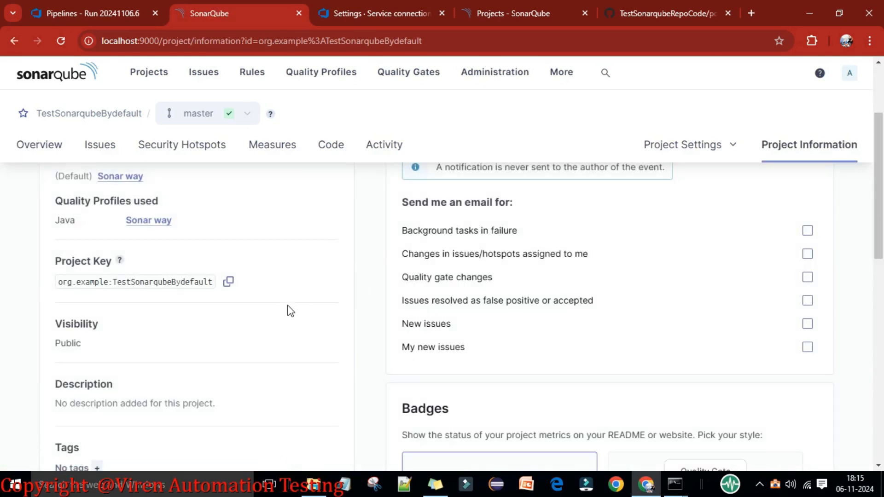
{"action": "scroll", "coordinate": [290, 311], "scroll_direction": "up", "scroll_amount": 2}
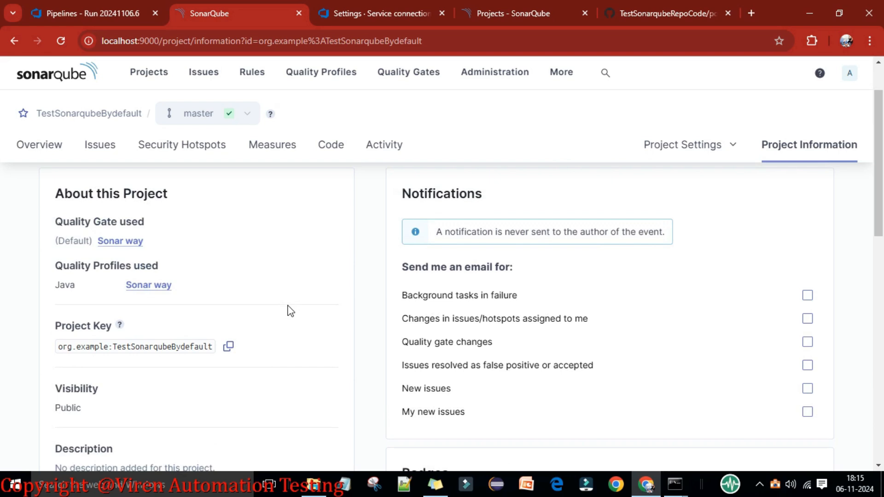
{"action": "scroll", "coordinate": [289, 310], "scroll_direction": "down", "scroll_amount": 2}
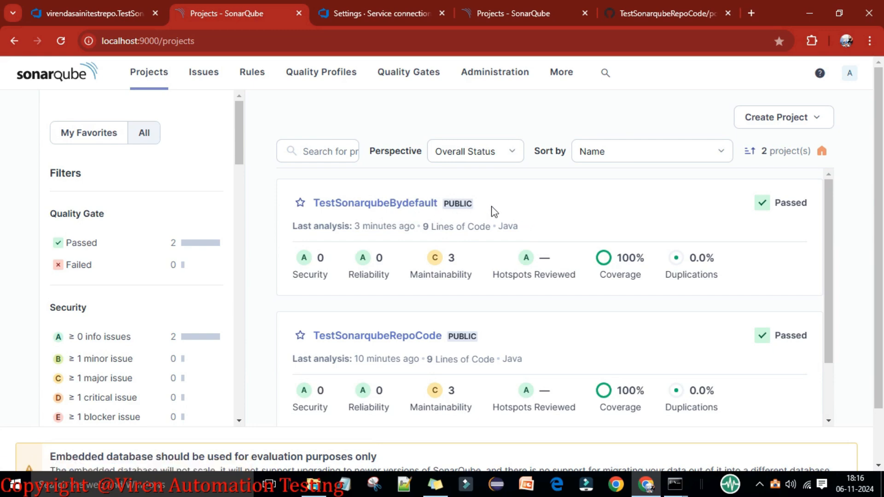
Check the artifactId line and the properties block of pom.xml in the TestSonarqubeRepoCode GitHub repository
{"action": "left_click", "coordinate": [635, 16]}
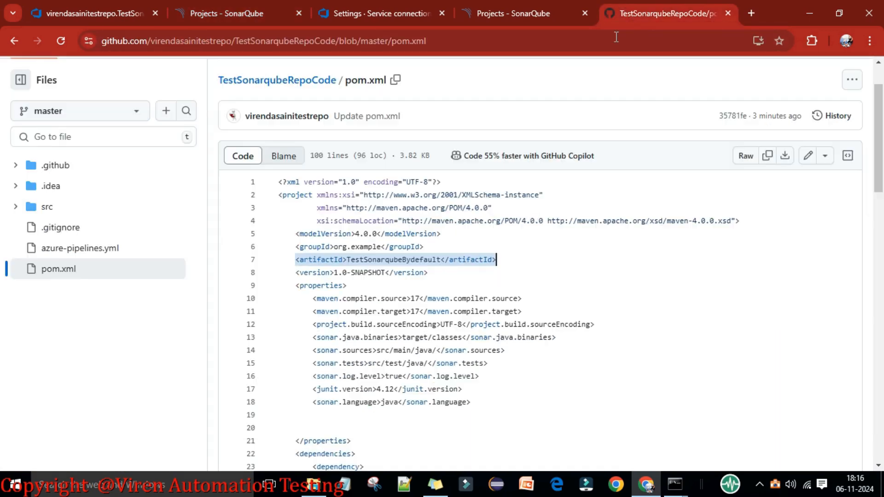
{"action": "left_click", "coordinate": [455, 272]}
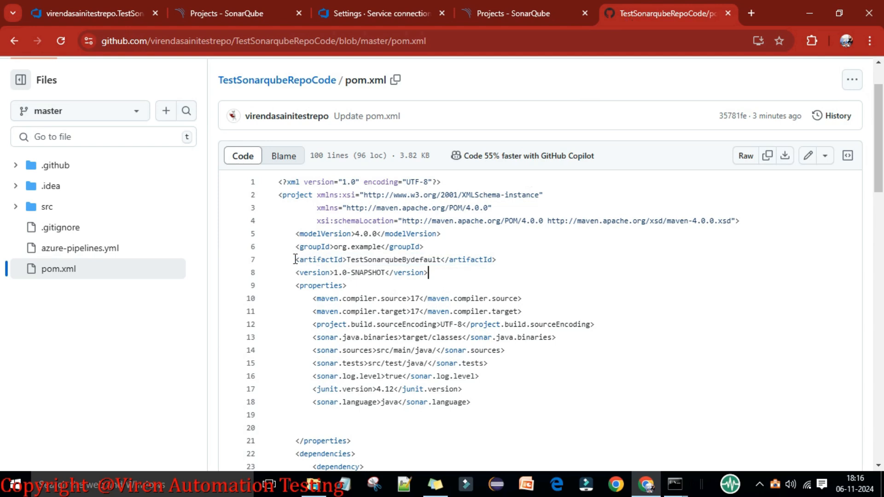
{"action": "left_click_drag", "start_coordinate": [294, 259], "coordinate": [505, 259]}
{"action": "left_click", "coordinate": [455, 276]}
{"action": "scroll", "coordinate": [537, 362], "scroll_direction": "down", "scroll_amount": 1}
{"action": "left_click", "coordinate": [339, 349]}
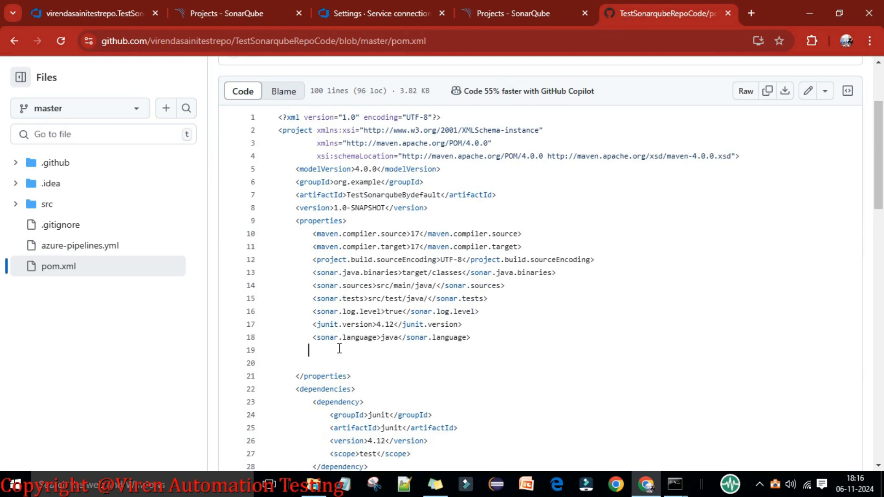